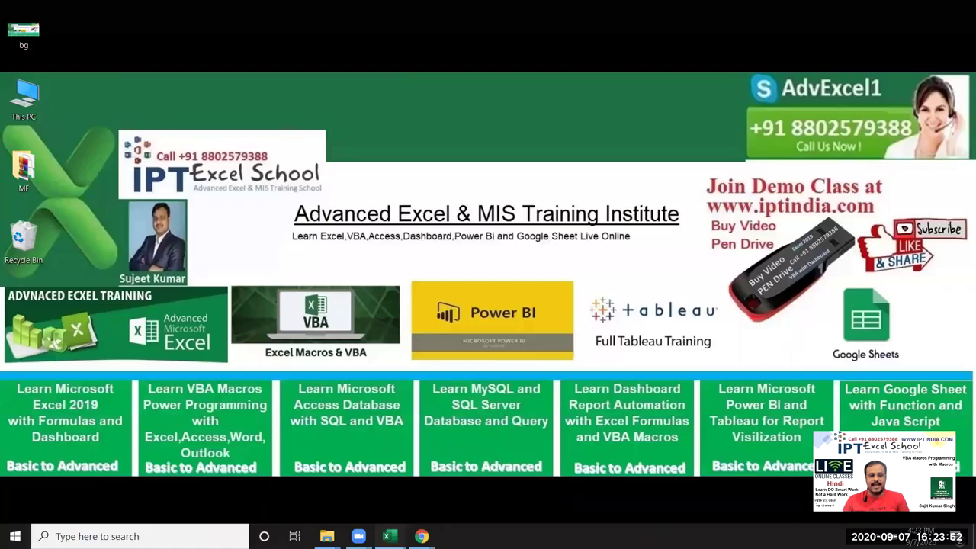
# - Switch to Book1's Sheet3, select cell G7, and open the File backstage Home page
pyautogui.moveTo(394, 528)
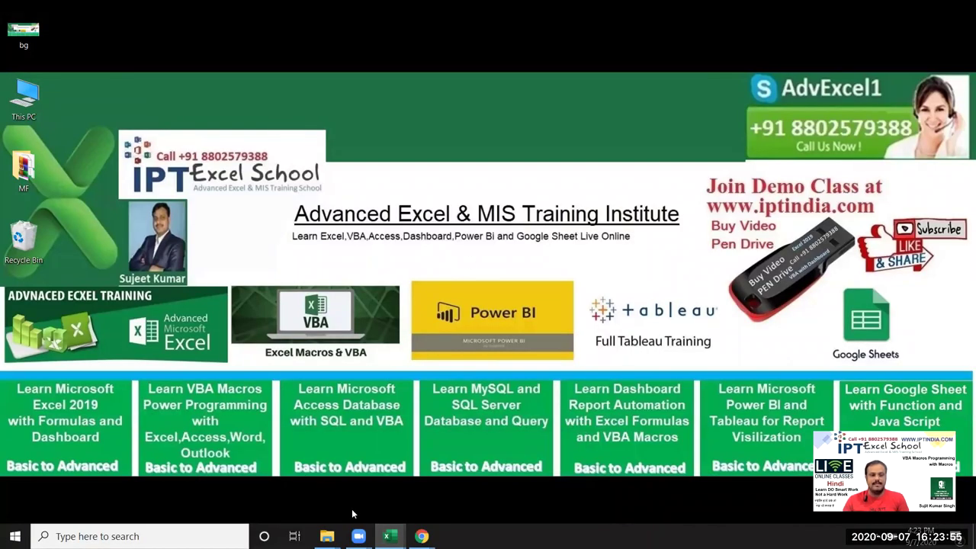
pyautogui.click(387, 536)
pyautogui.moveTo(387, 530)
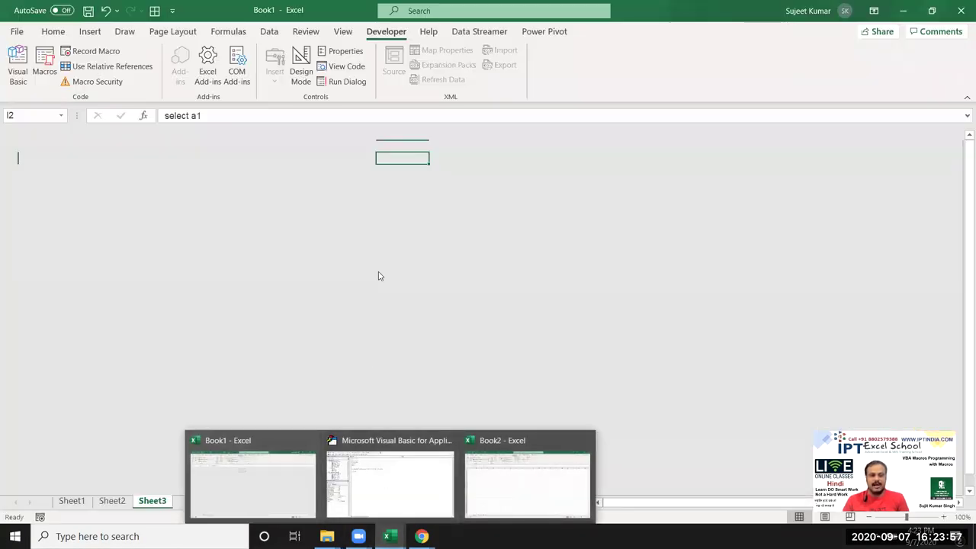
pyautogui.click(577, 259)
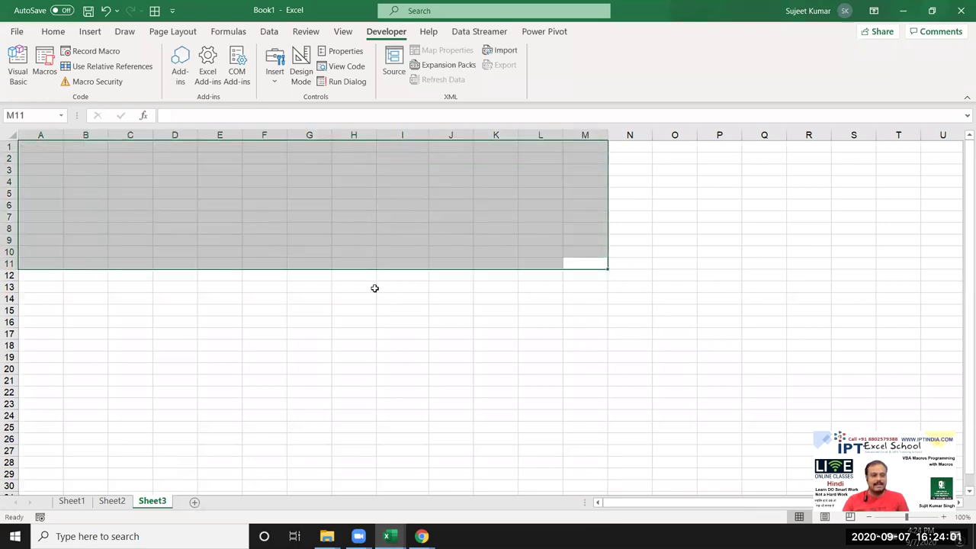
pyautogui.click(327, 215)
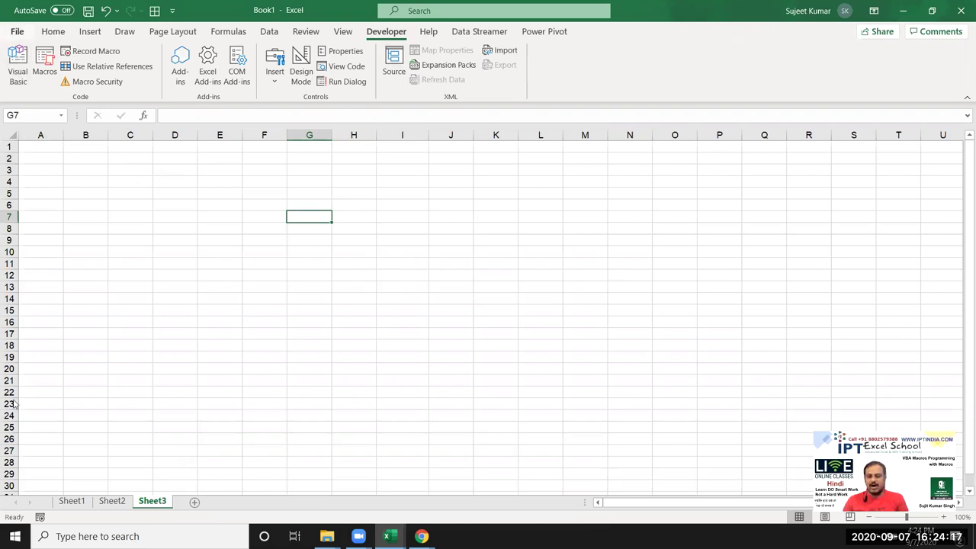
pyautogui.hotkey('alt', 'f')
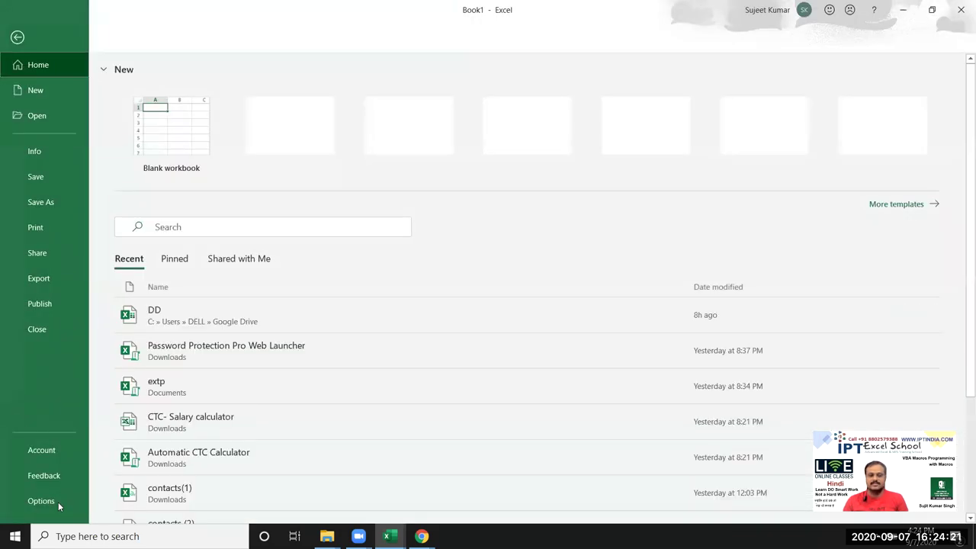
# - Return to the sheet, select B2, and review the Macro Security settings without changing them
pyautogui.click(18, 37)
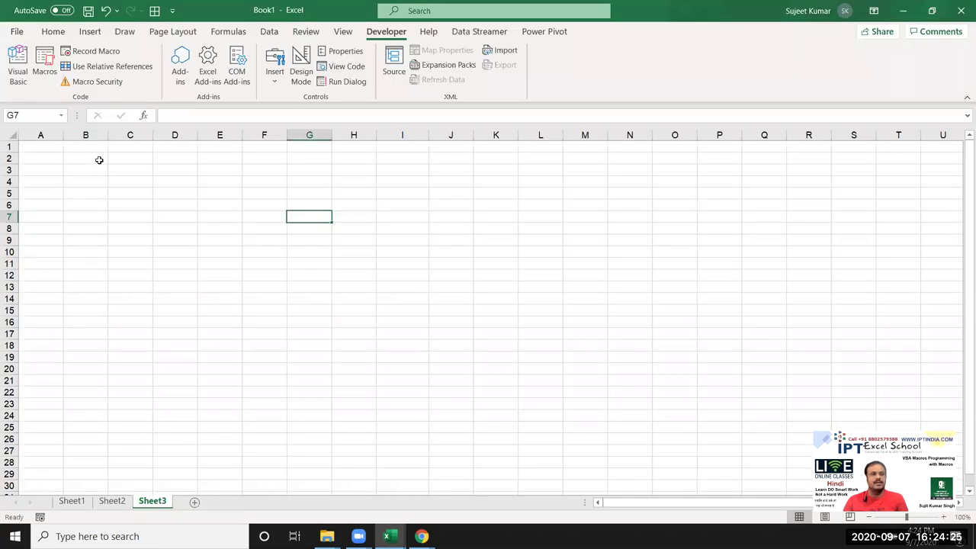
pyautogui.click(100, 160)
pyautogui.click(99, 84)
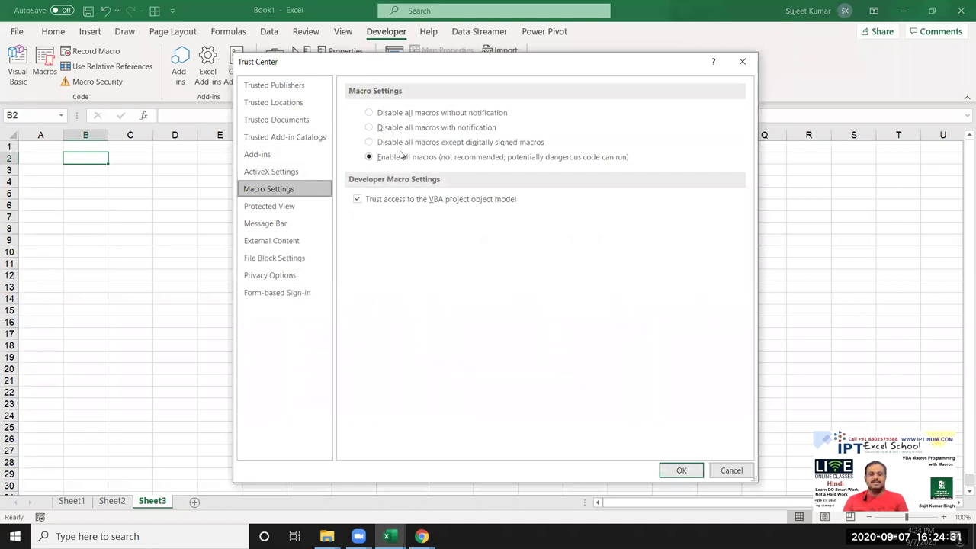
pyautogui.press('Escape')
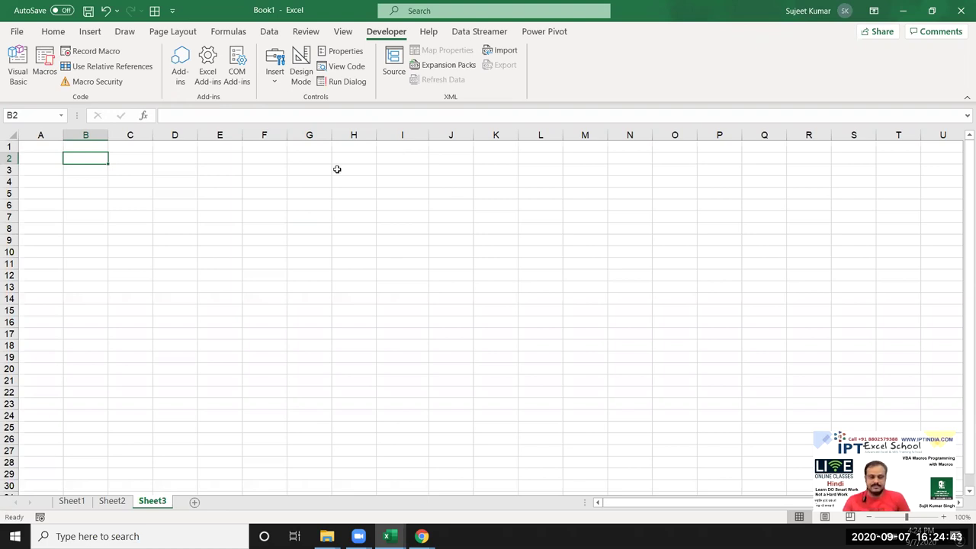
pyautogui.click(89, 13)
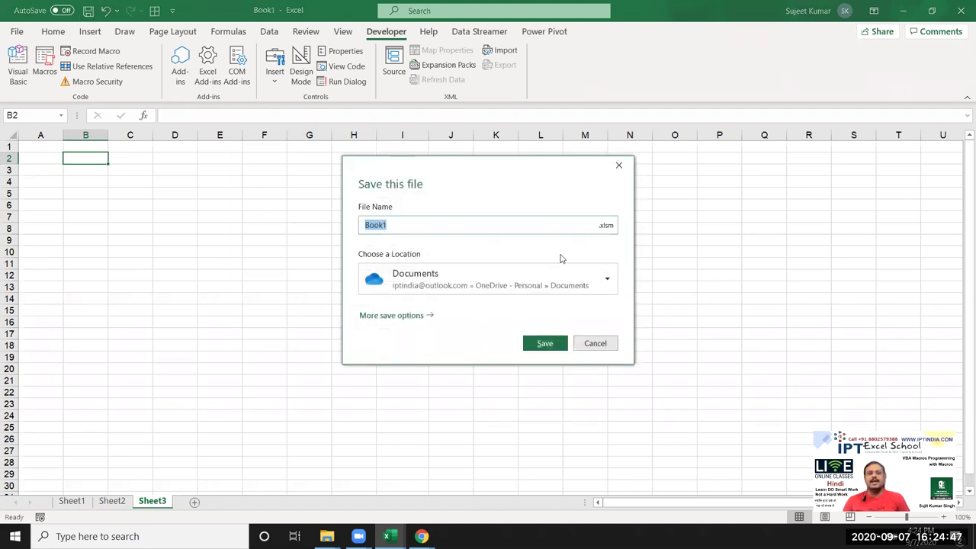
pyautogui.click(605, 226)
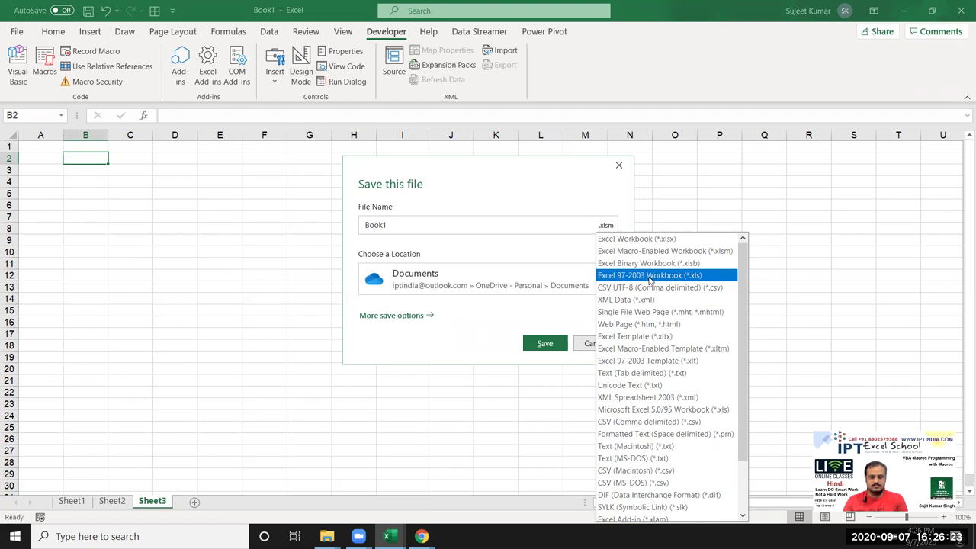
pyautogui.click(648, 280)
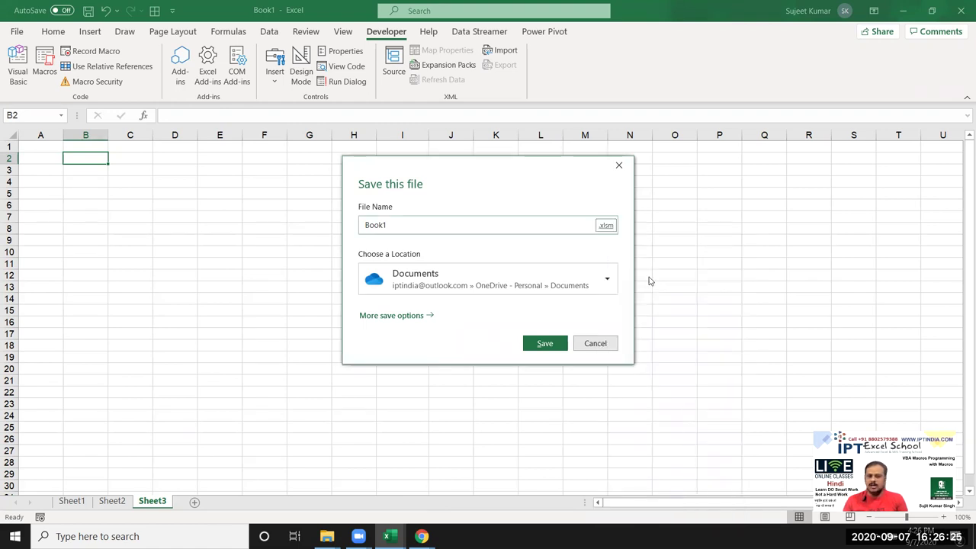
pyautogui.press('Escape')
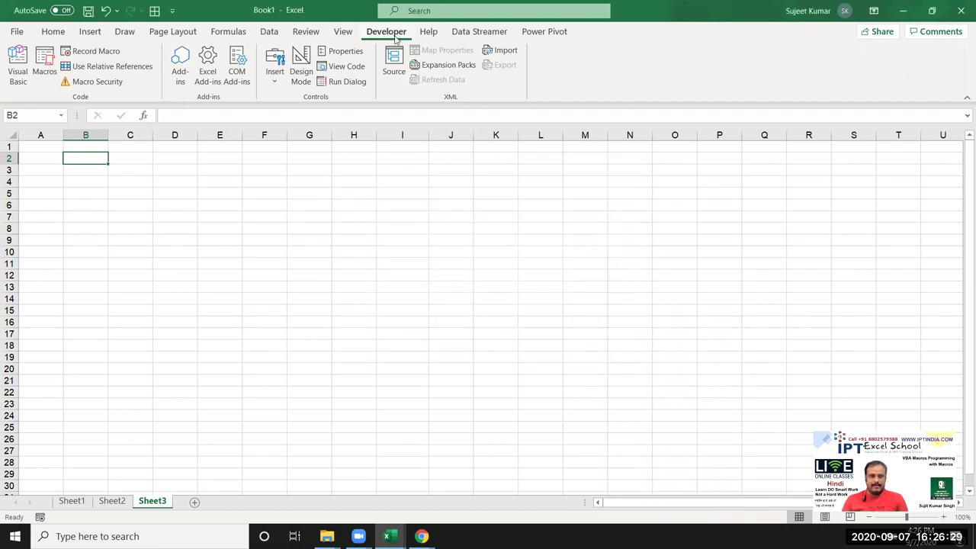
# - Open the VBA editor on Book1's Module2 and select all of the raj1 macro code
pyautogui.click(17, 76)
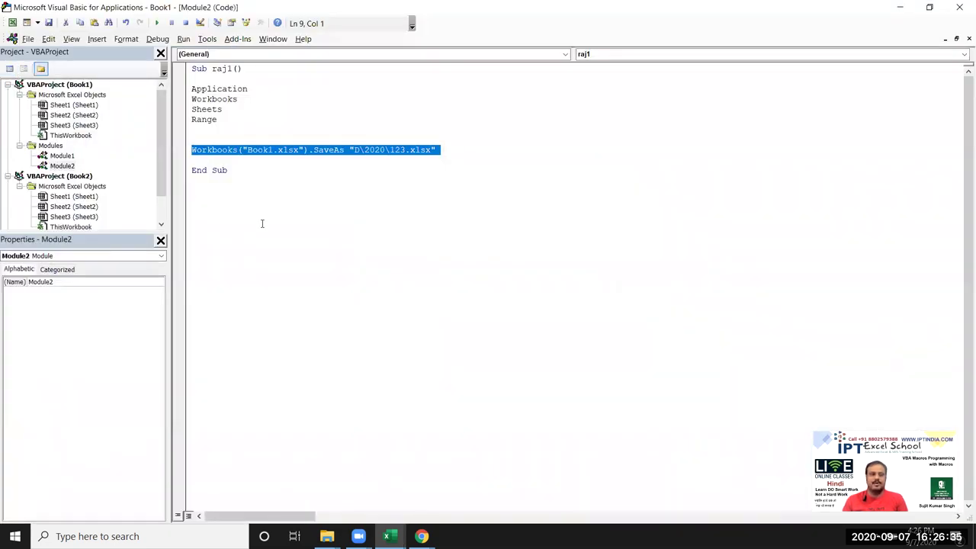
pyautogui.click(221, 187)
pyautogui.hotkey('shift', 'Up')
pyautogui.hotkey('shift', 'Up')
pyautogui.hotkey('shift', 'Up')
pyautogui.hotkey('shift', 'Up')
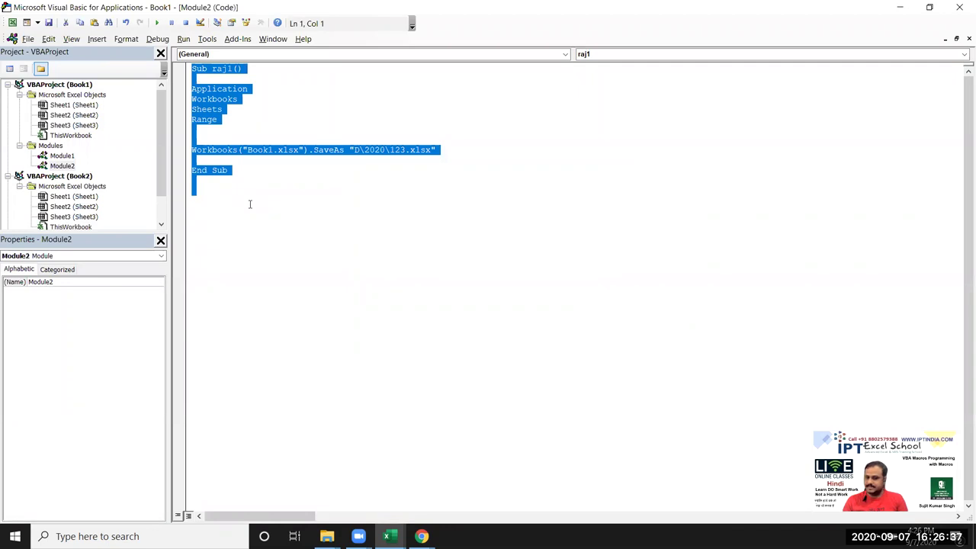
pyautogui.click(290, 233)
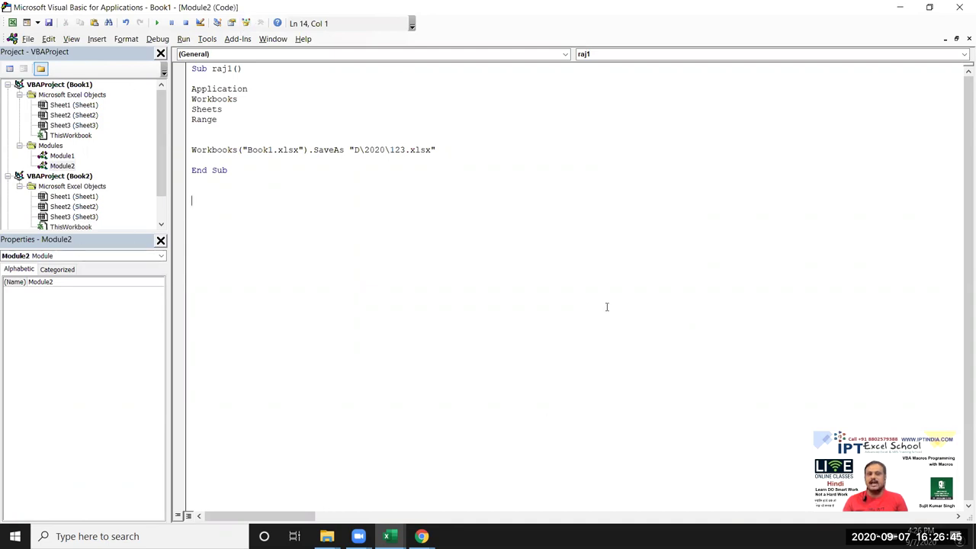
pyautogui.hotkey('ctrl', 'a')
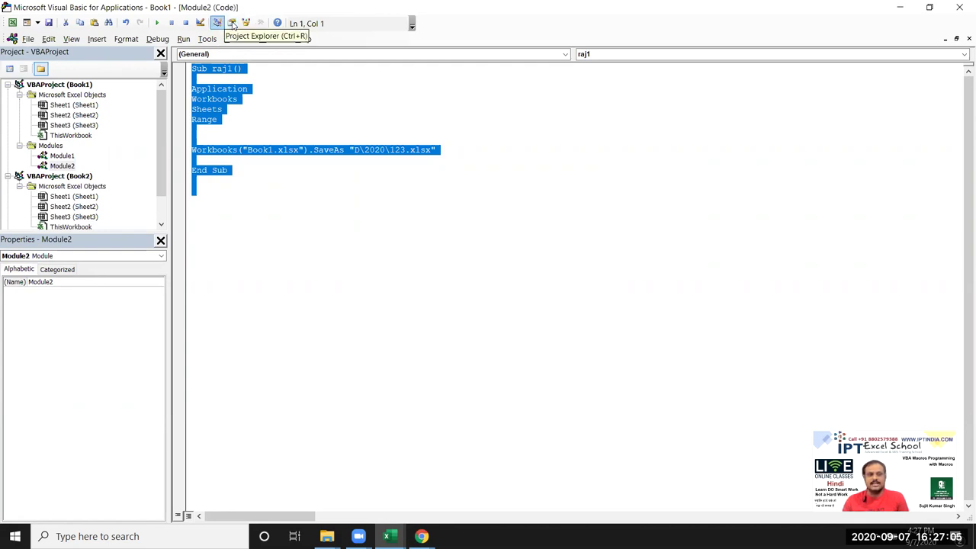
# - Collapse VBAProject (Book1) and expand VBAProject (Book2) to show its sheets
pyautogui.click(70, 39)
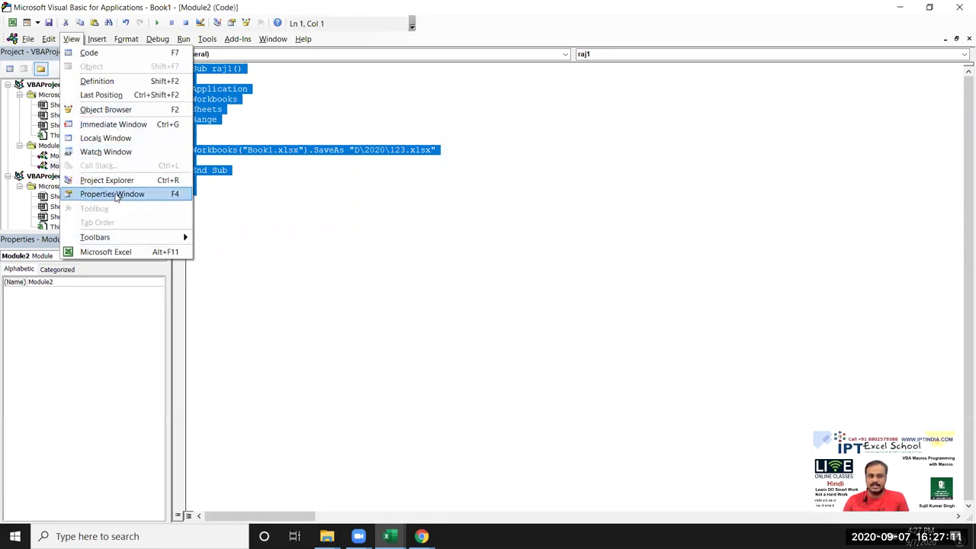
pyautogui.click(335, 297)
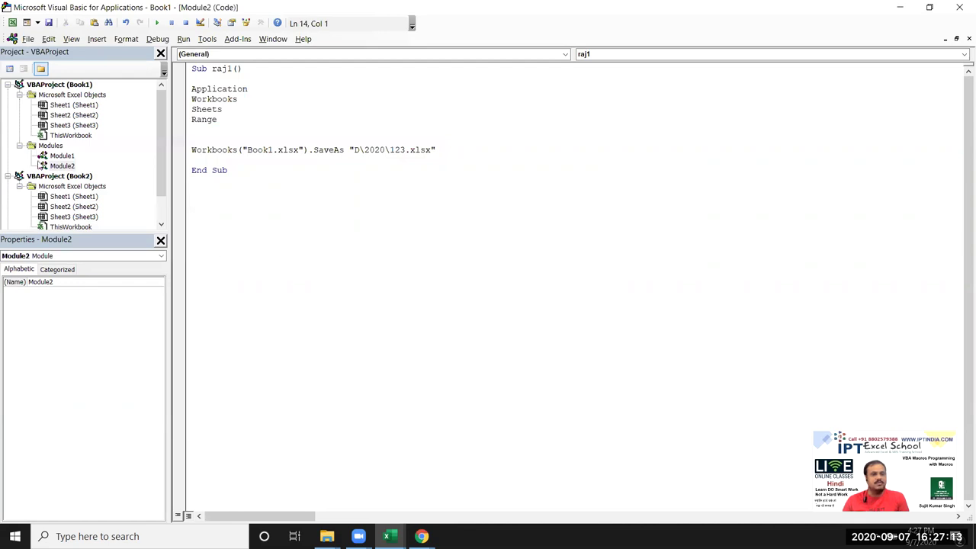
pyautogui.click(9, 92)
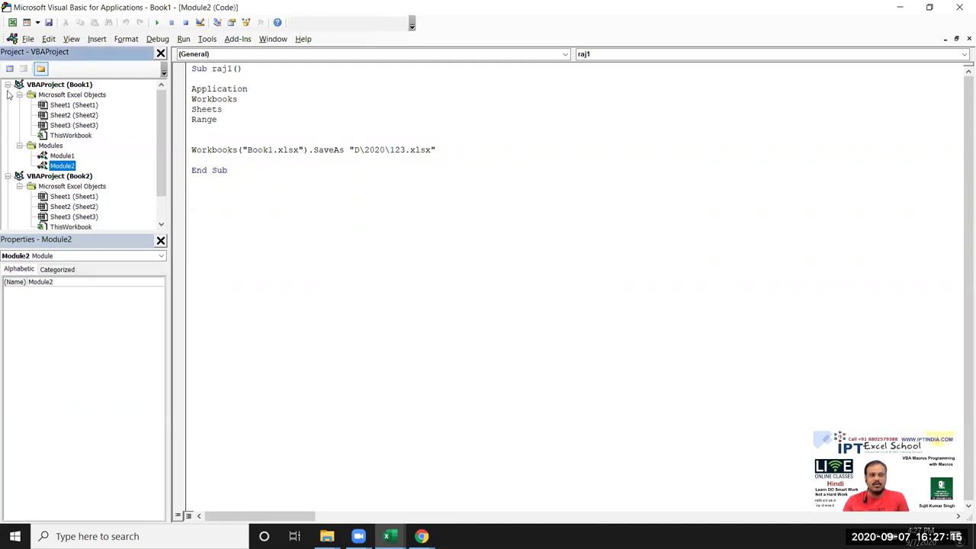
pyautogui.click(8, 85)
pyautogui.click(8, 94)
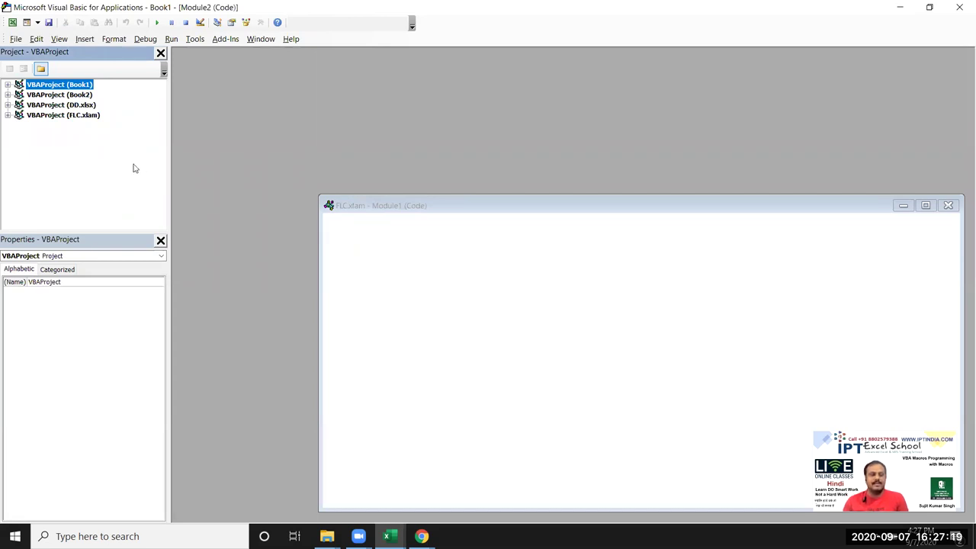
pyautogui.click(38, 96)
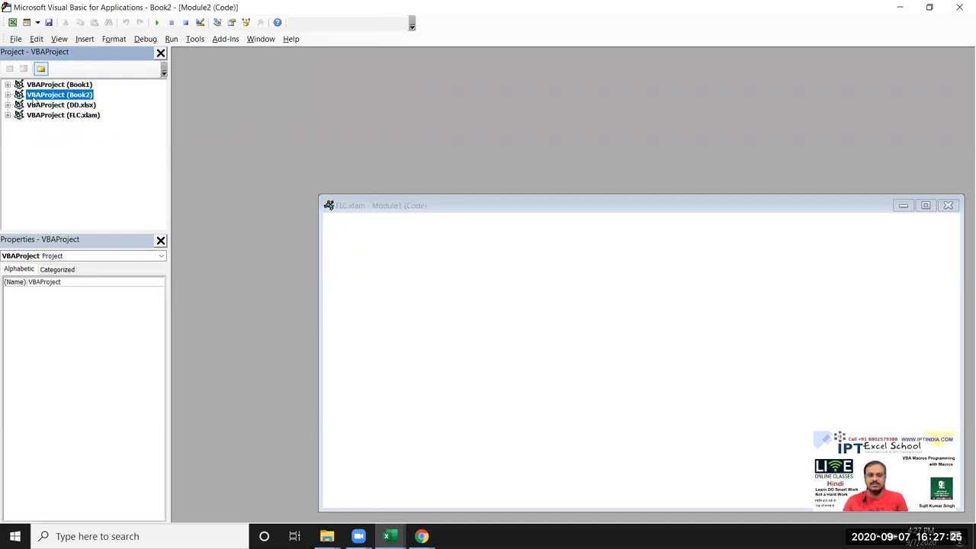
pyautogui.doubleClick(36, 96)
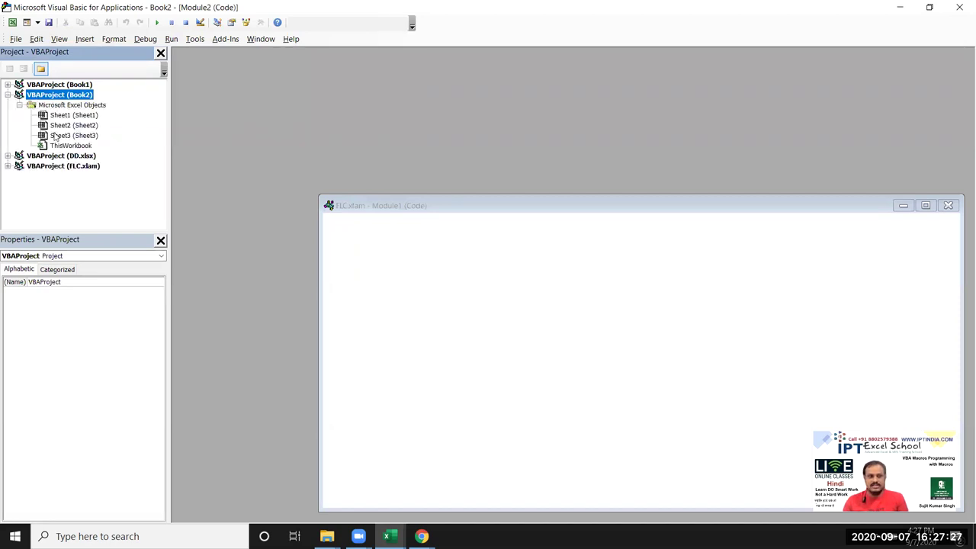
# - Open the code windows for Book2's Sheet1, Sheet2 and Sheet3
pyautogui.click(62, 125)
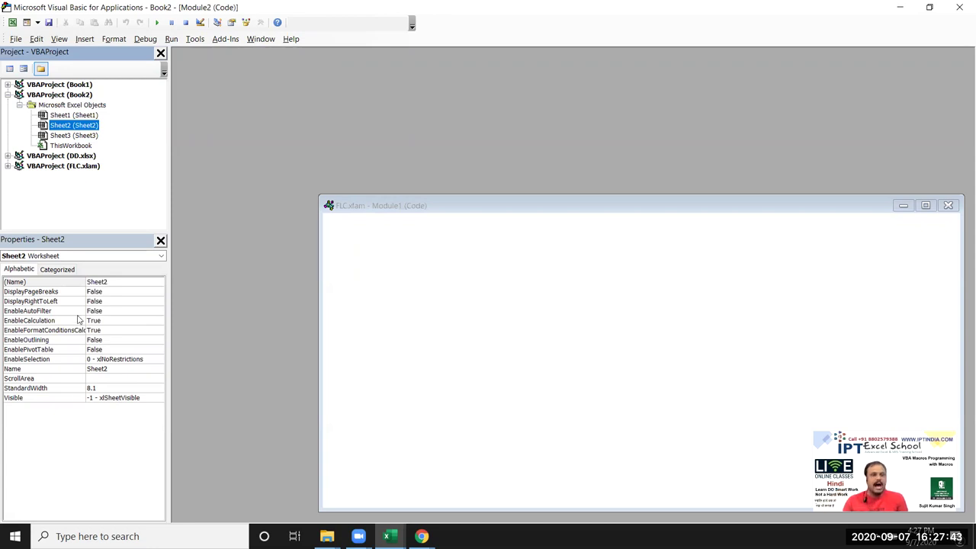
pyautogui.click(73, 116)
pyautogui.doubleClick(74, 117)
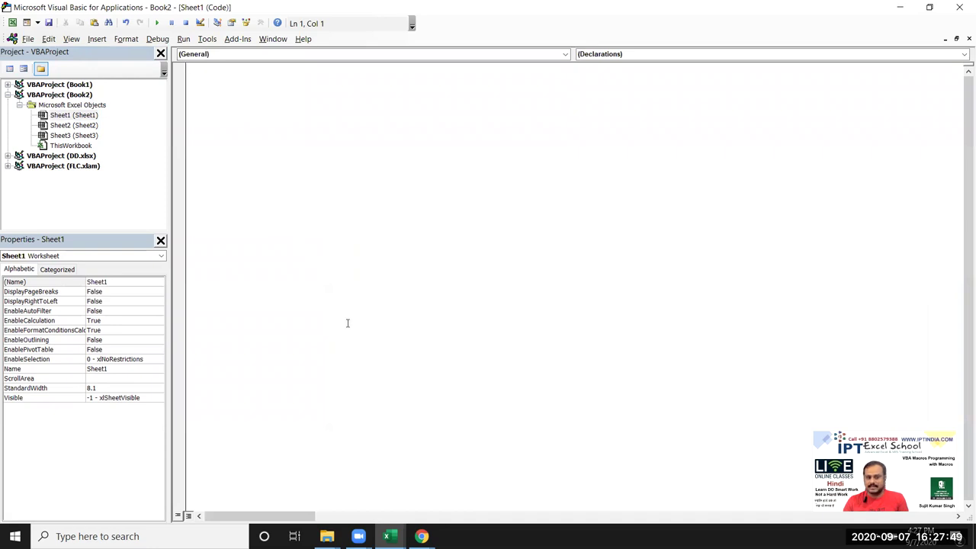
pyautogui.doubleClick(79, 127)
pyautogui.click(81, 136)
pyautogui.doubleClick(80, 136)
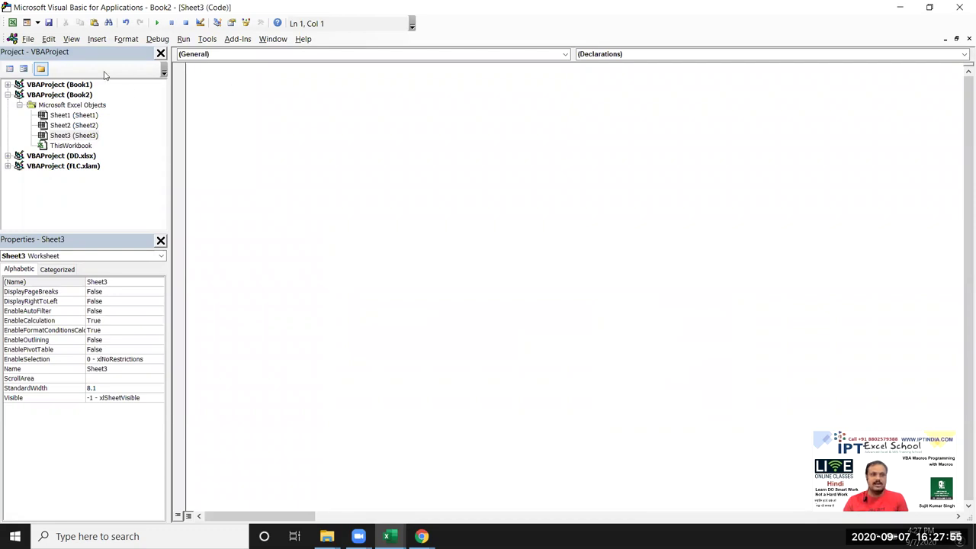
pyautogui.click(97, 39)
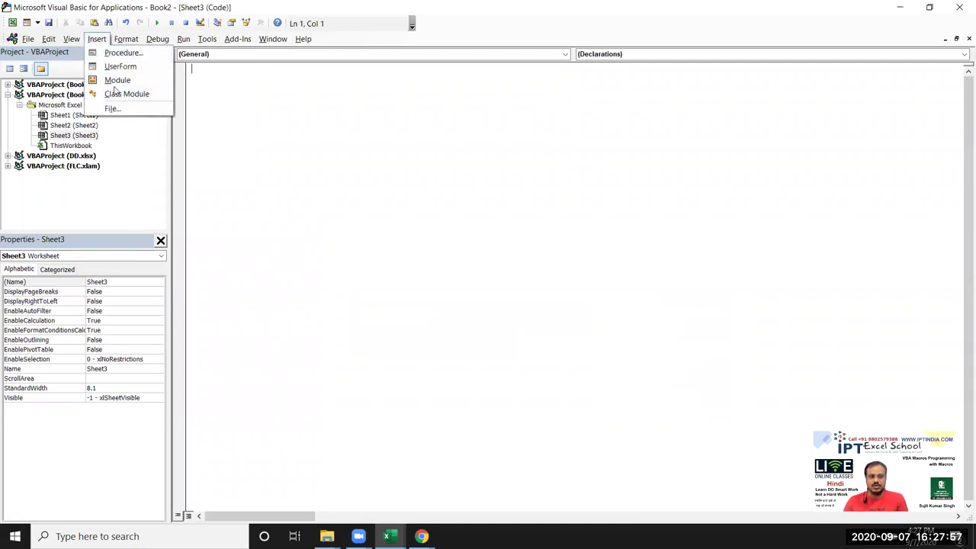
# - Insert a new empty Module1 into Book2
pyautogui.click(116, 80)
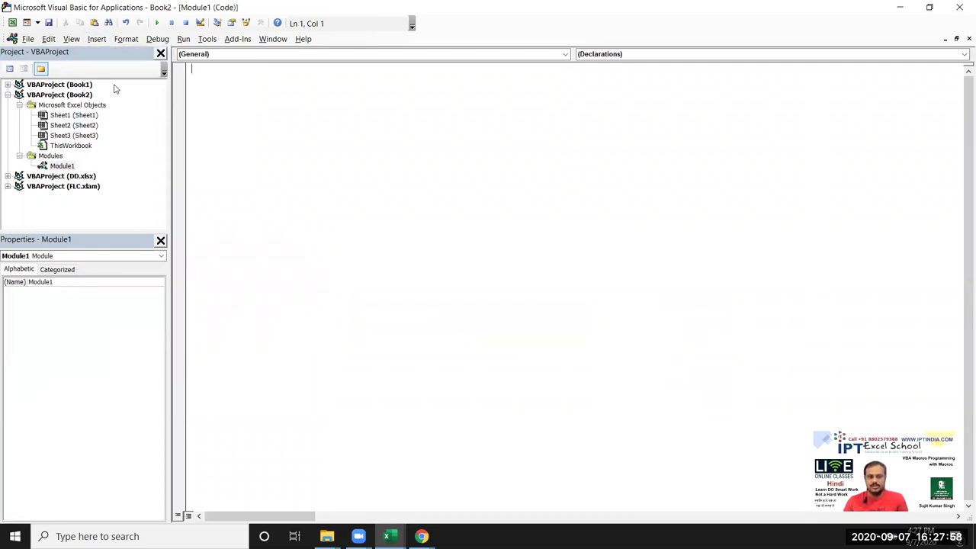
pyautogui.click(97, 39)
pyautogui.click(271, 127)
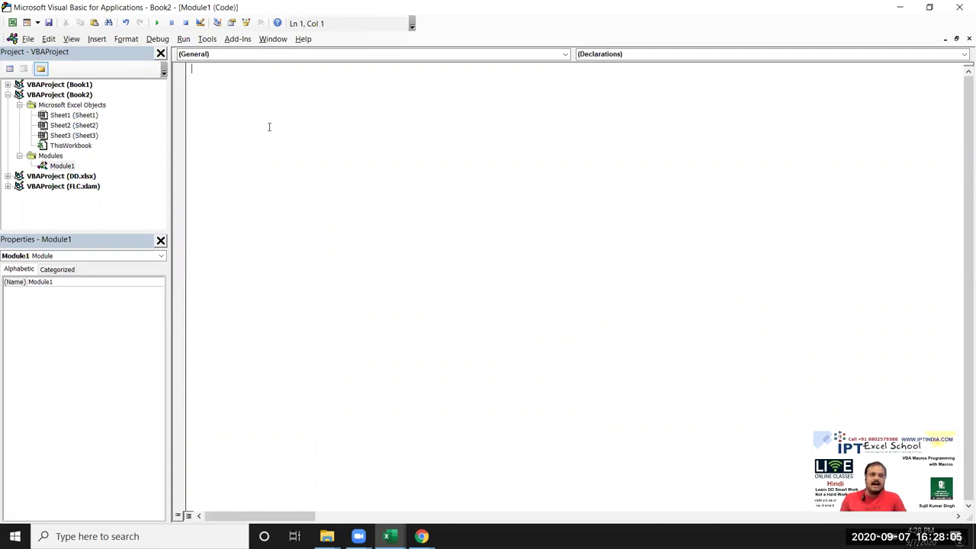
# - Open Book2's Sheet1 and Module1 code windows, then minimise the editor back to Excel
pyautogui.click(96, 115)
pyautogui.doubleClick(95, 119)
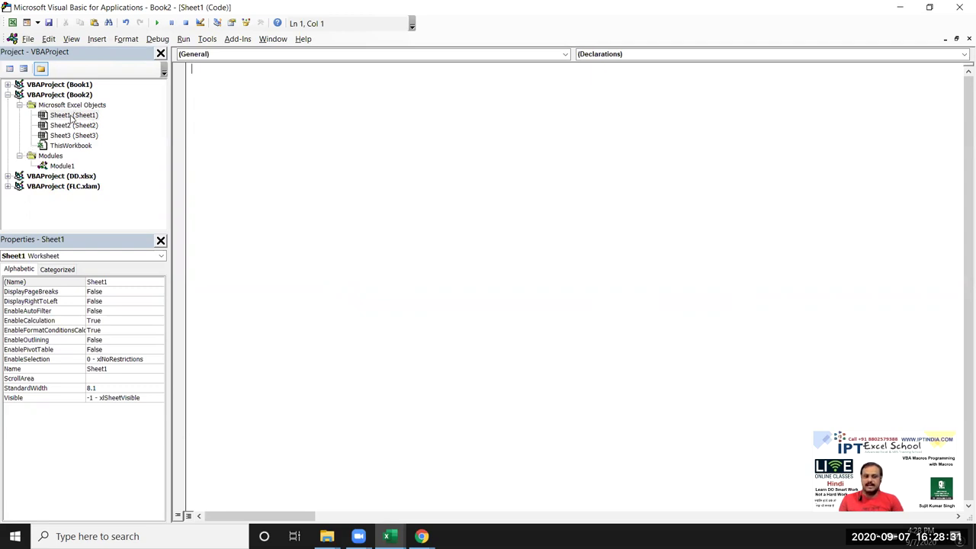
pyautogui.doubleClick(67, 169)
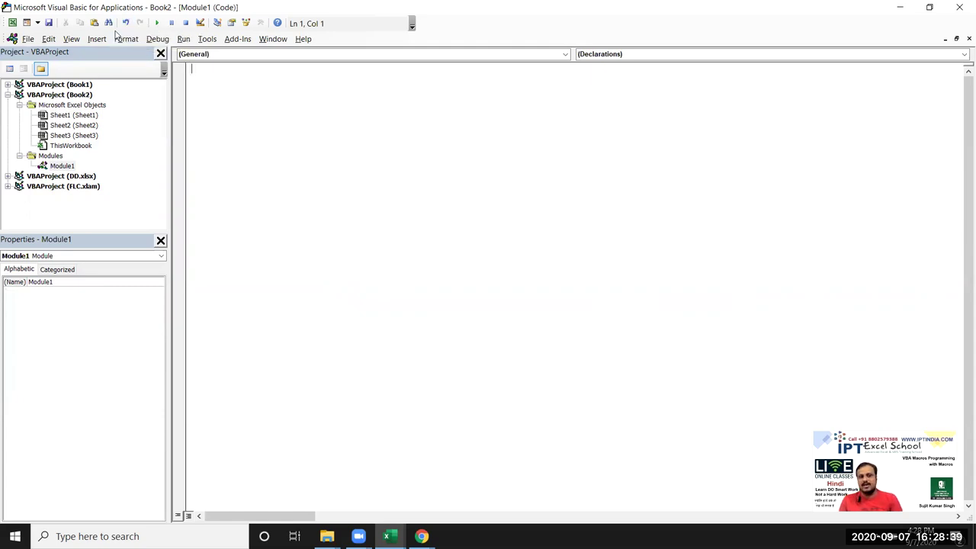
pyautogui.click(79, 116)
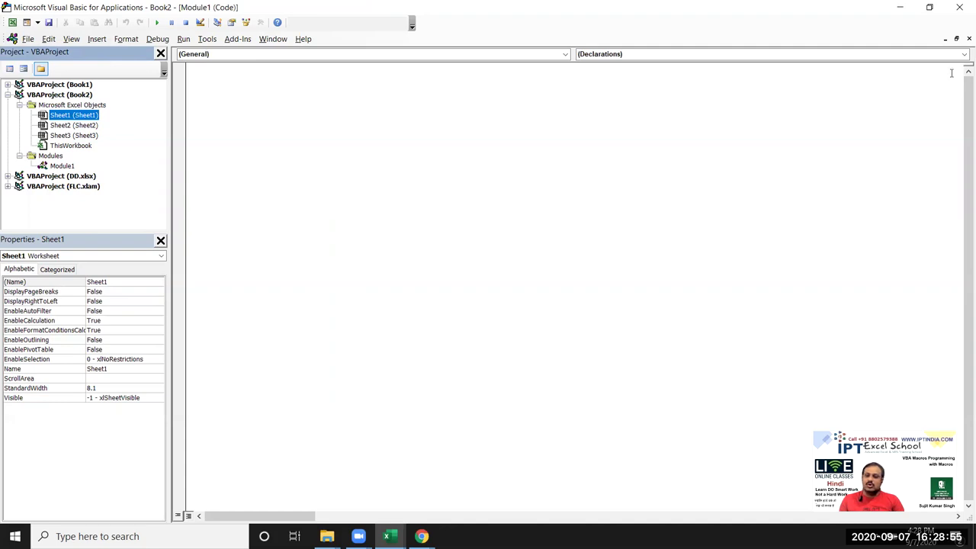
pyautogui.click(907, 11)
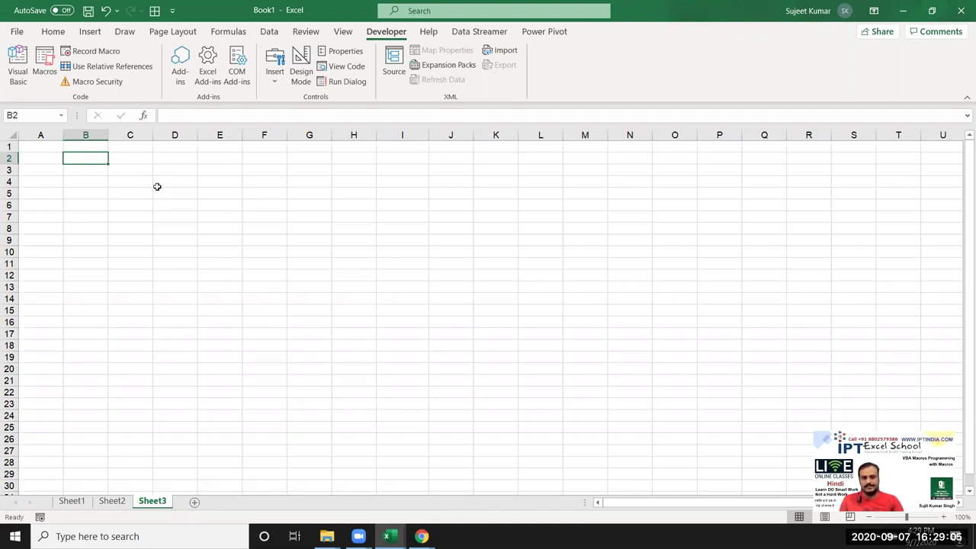
# - Select cell D4 on Book1's Sheet3
pyautogui.click(176, 184)
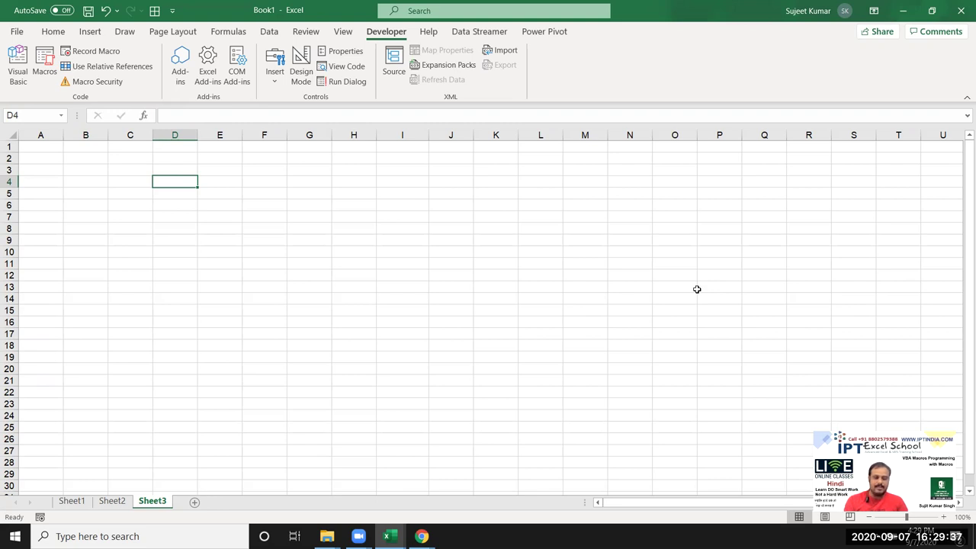
# - Enter the heading 'Public Macros' in cell D4
pyautogui.write('Public ')
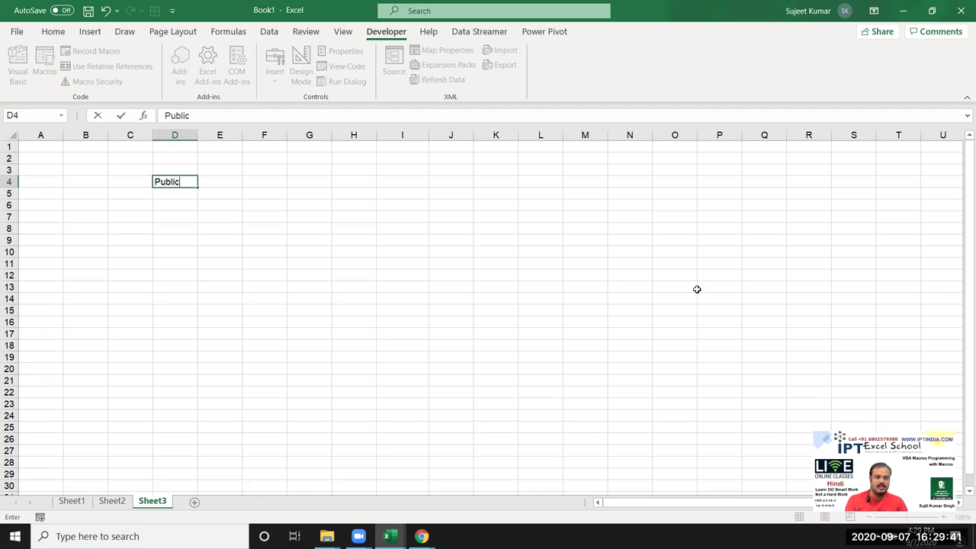
pyautogui.write('Macros')
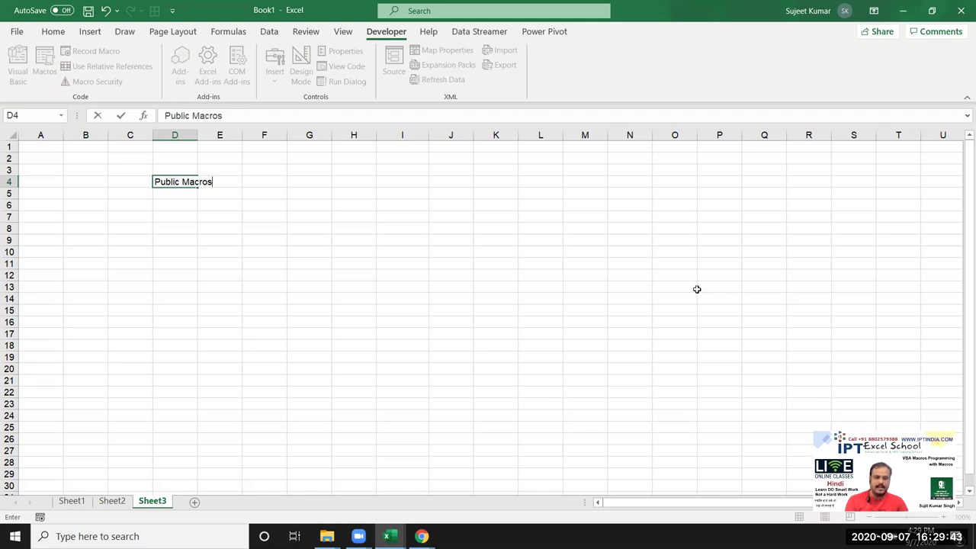
pyautogui.press('Return')
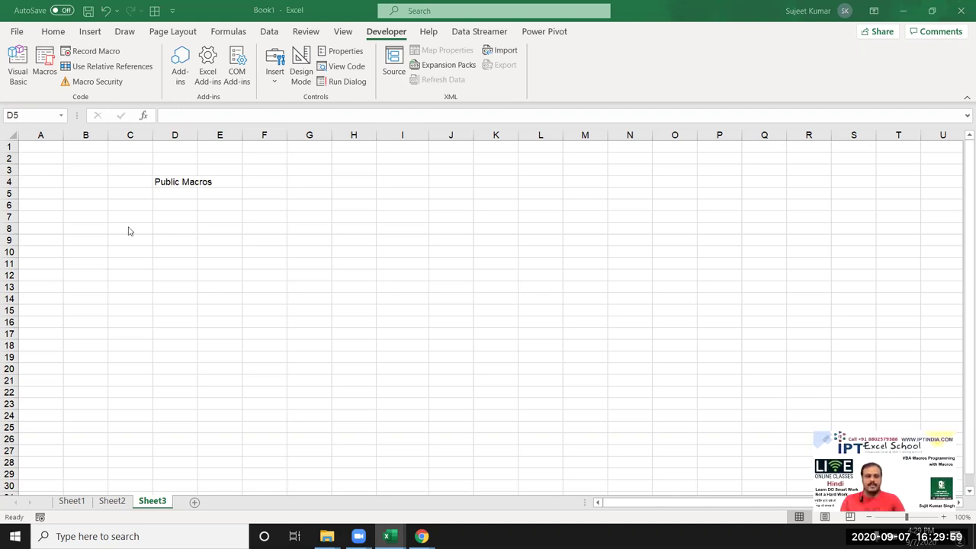
pyautogui.click(183, 193)
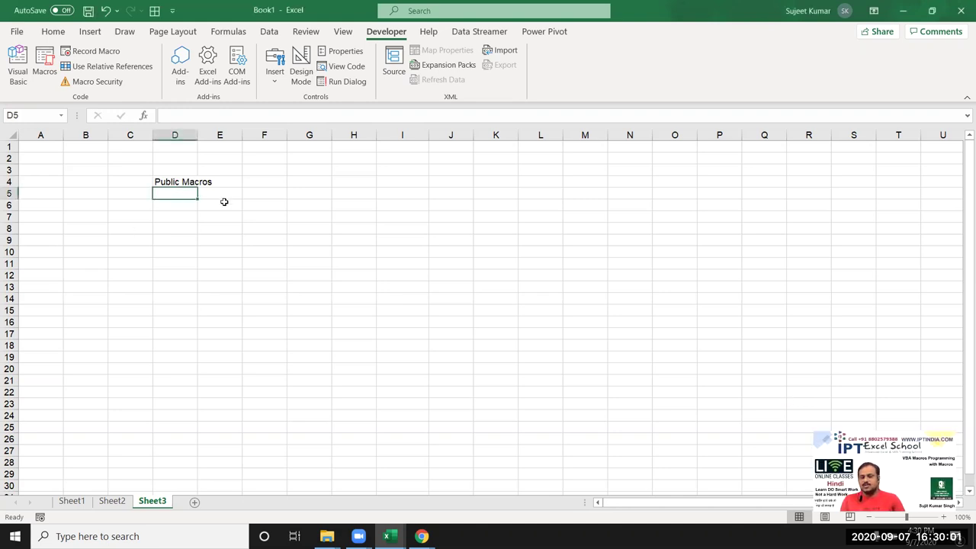
pyautogui.click(44, 82)
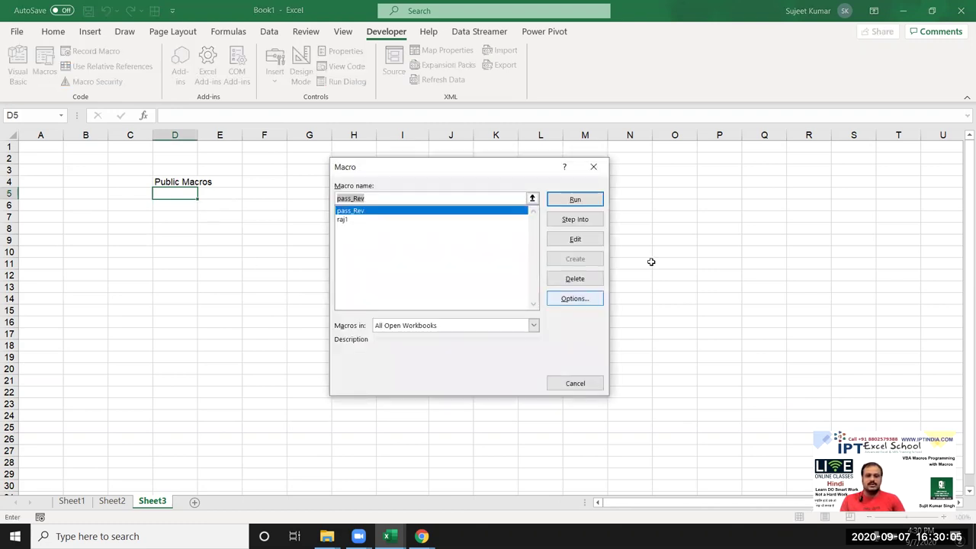
pyautogui.click(604, 167)
pyautogui.click(91, 51)
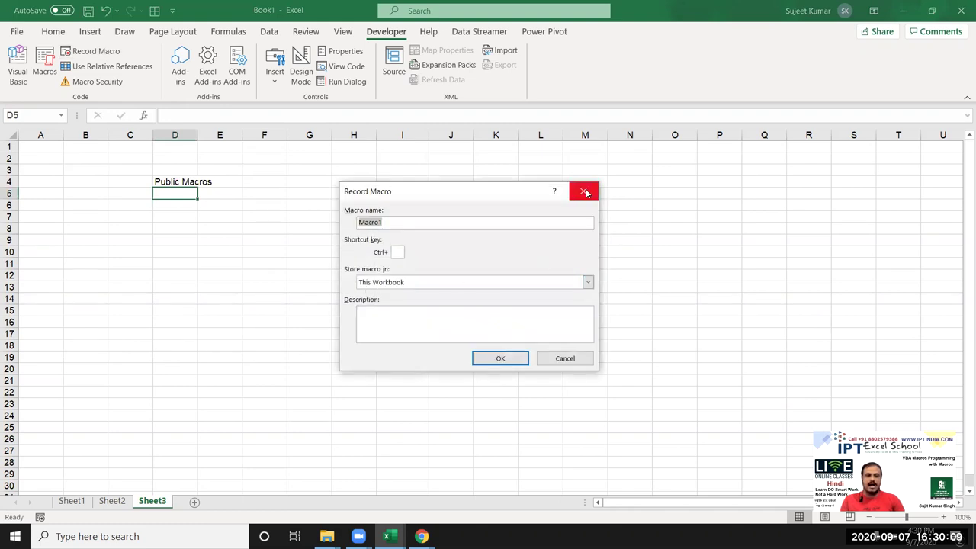
pyautogui.click(583, 191)
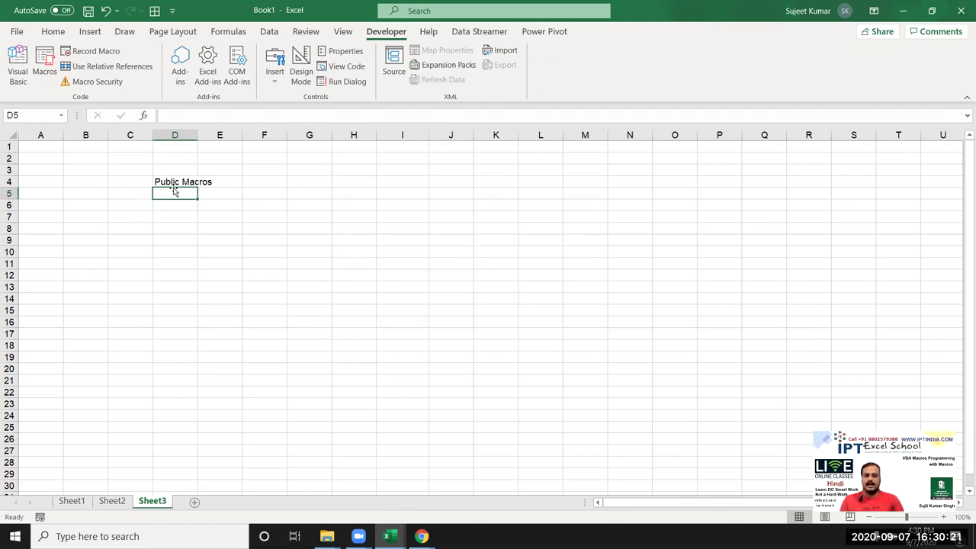
# - Glance at the Macros list, close it, and launch the Visual Basic editor
pyautogui.click(44, 65)
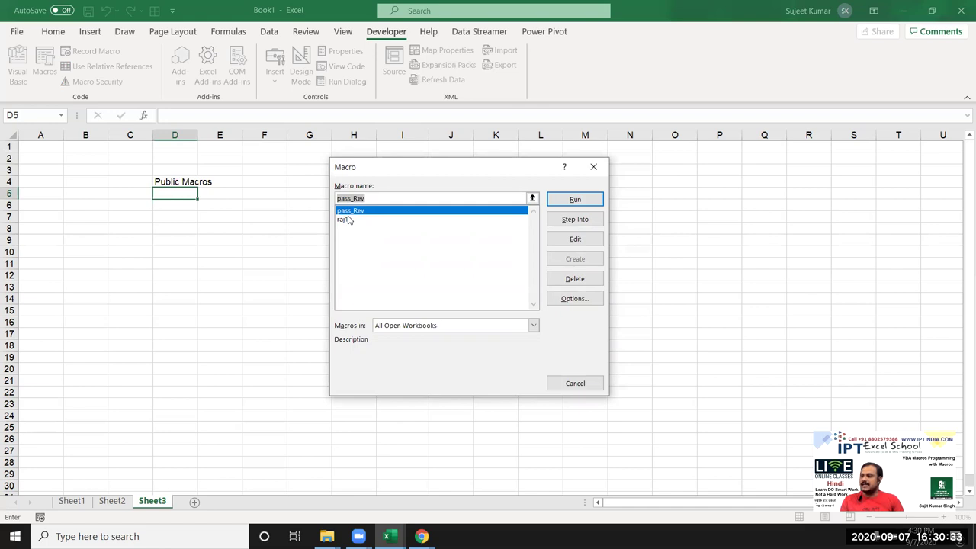
pyautogui.click(590, 170)
pyautogui.click(18, 68)
# - Open Book1's Module1, select the pass_Rev code from If ActiveSheet to End Sub, then minimise the editor
pyautogui.click(291, 195)
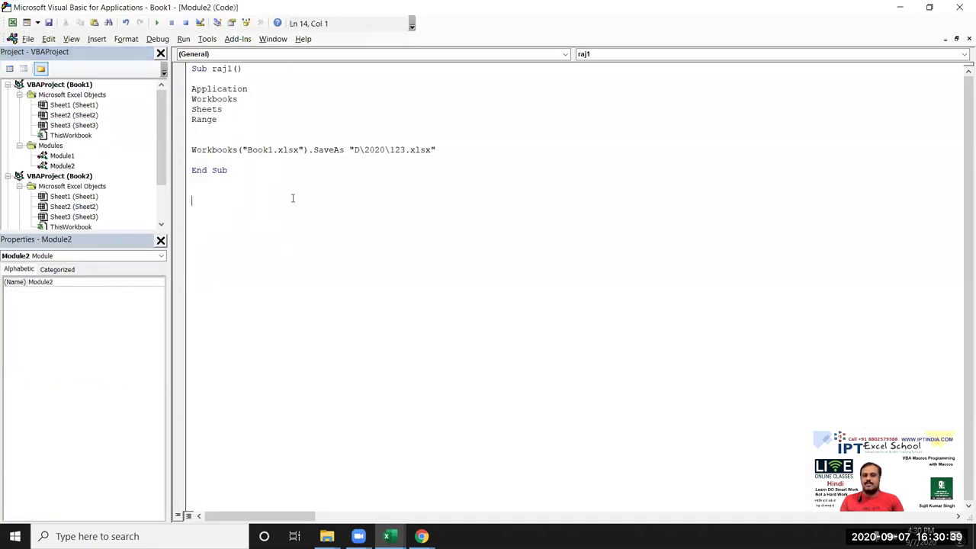
pyautogui.click(62, 157)
pyautogui.doubleClick(63, 157)
pyautogui.click(358, 300)
pyautogui.moveTo(364, 352)
pyautogui.mouseDown()
pyautogui.moveTo(181, 109)
pyautogui.moveTo(168, 71)
pyautogui.mouseUp()
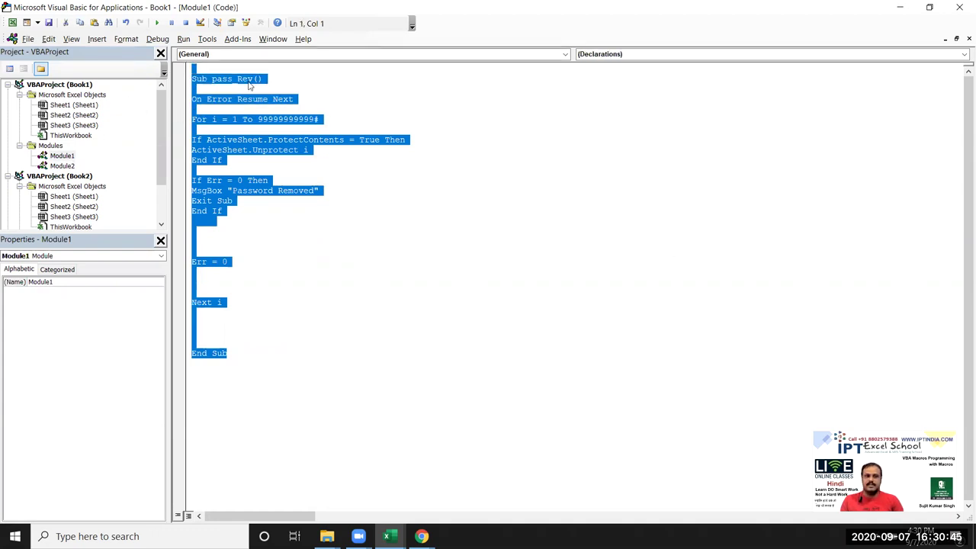
pyautogui.click(894, 8)
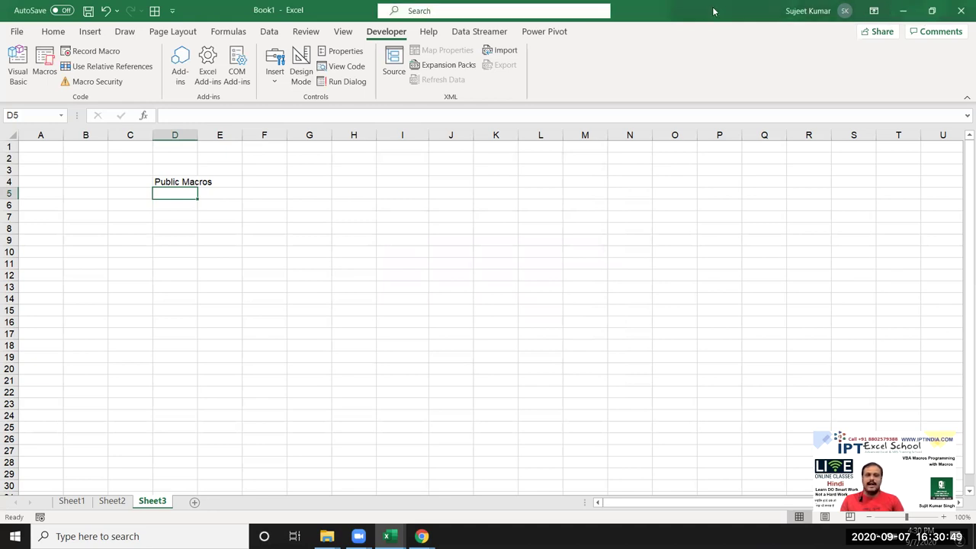
pyautogui.hotkey('alt', 'F8')
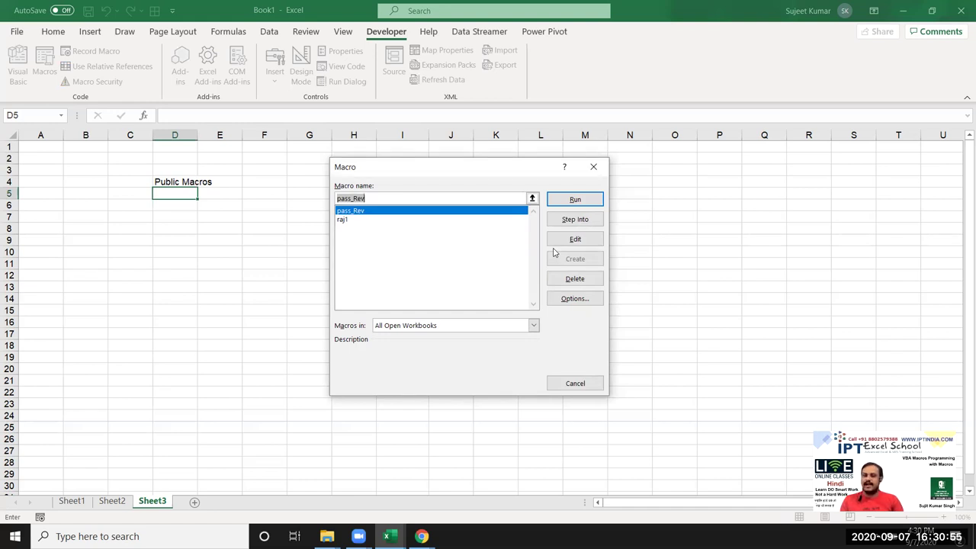
pyautogui.click(593, 167)
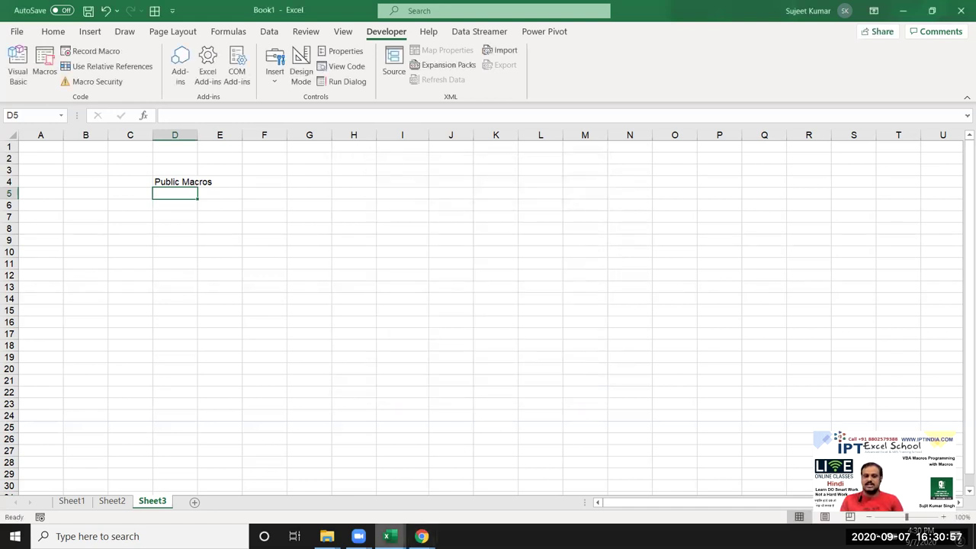
pyautogui.click(387, 536)
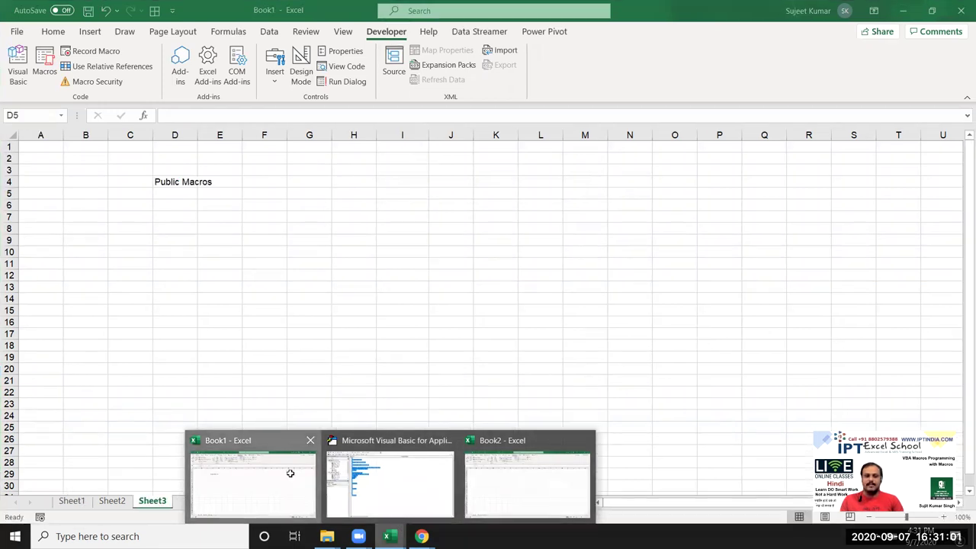
# - Switch to Book2, view its available macros in the Macros dialog, then close it
pyautogui.click(288, 473)
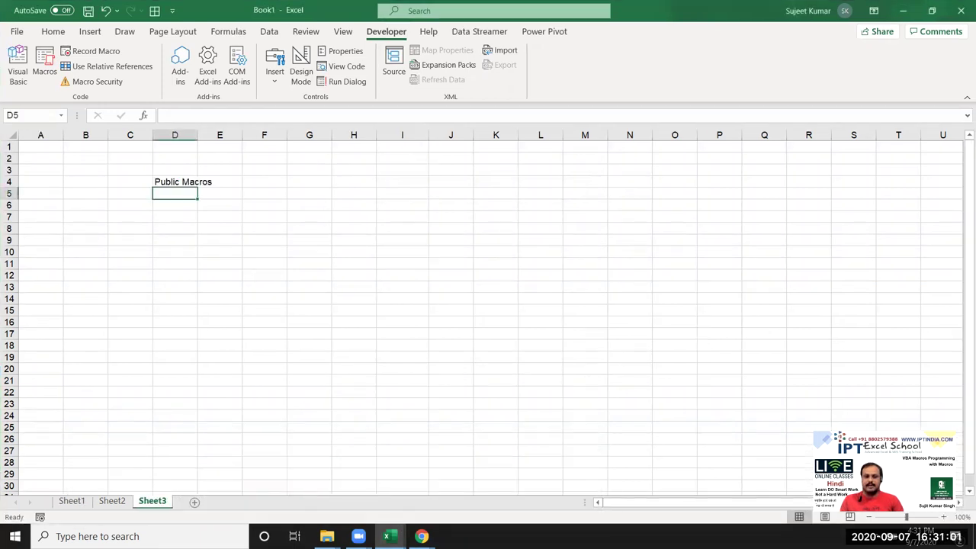
pyautogui.click(386, 536)
pyautogui.click(525, 499)
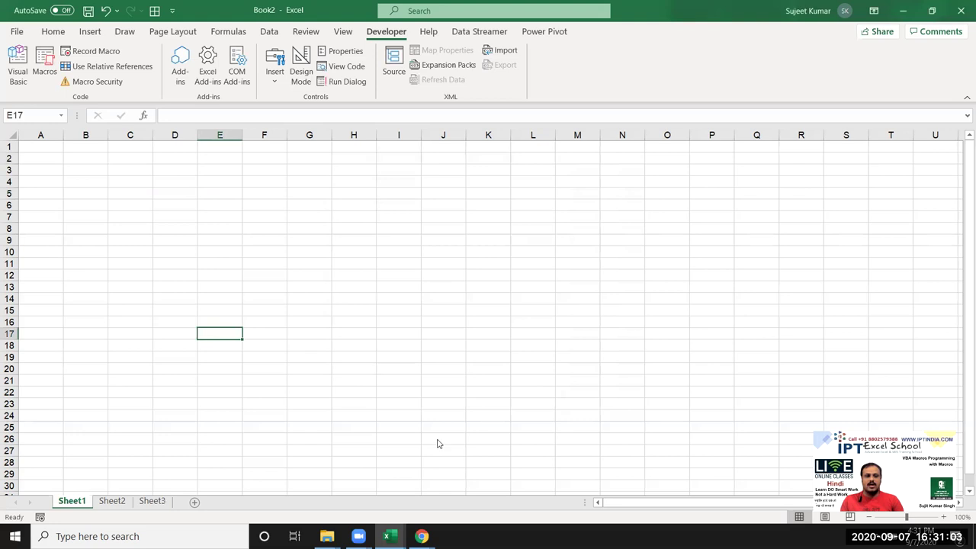
pyautogui.click(44, 67)
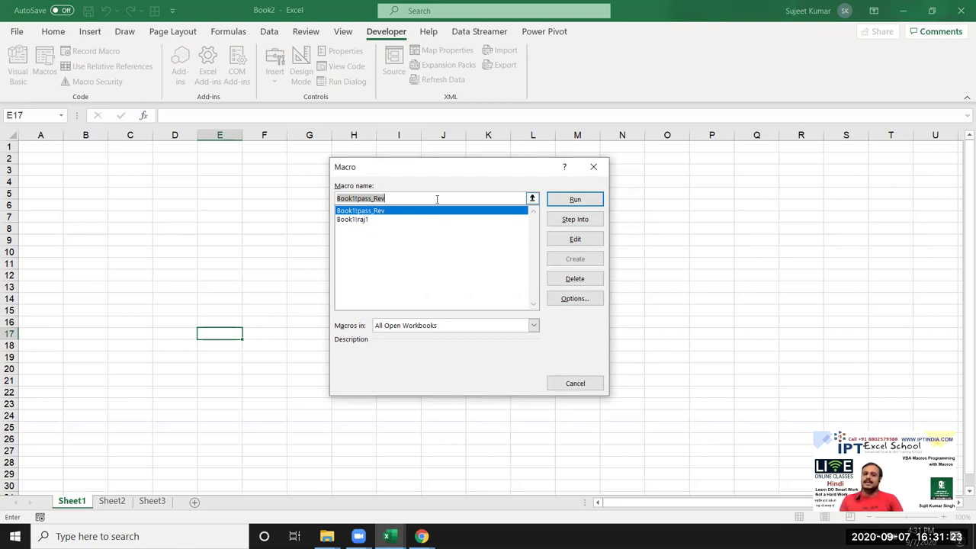
pyautogui.click(593, 166)
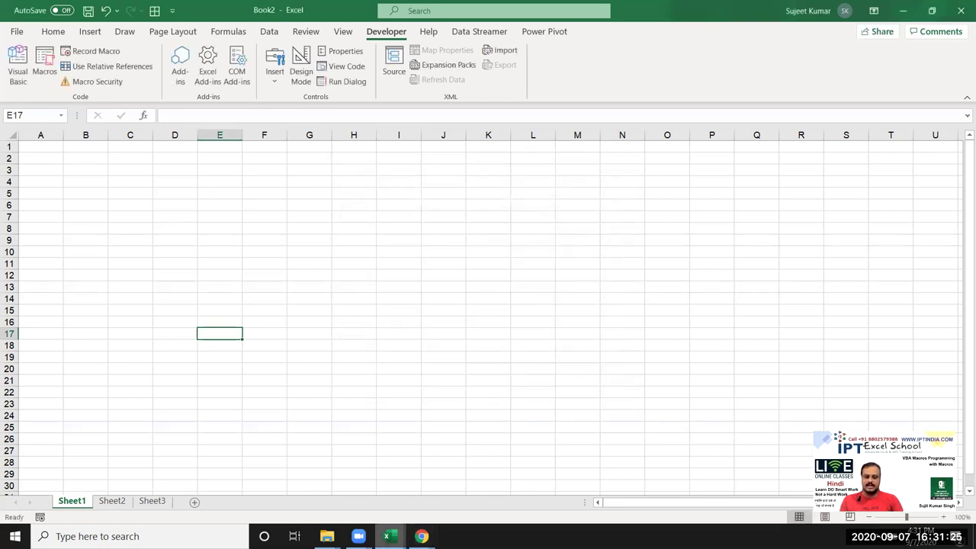
# - Bring Book1 back to the front on the Home tab and select D4, then E9
pyautogui.moveTo(386, 536)
pyautogui.click(268, 493)
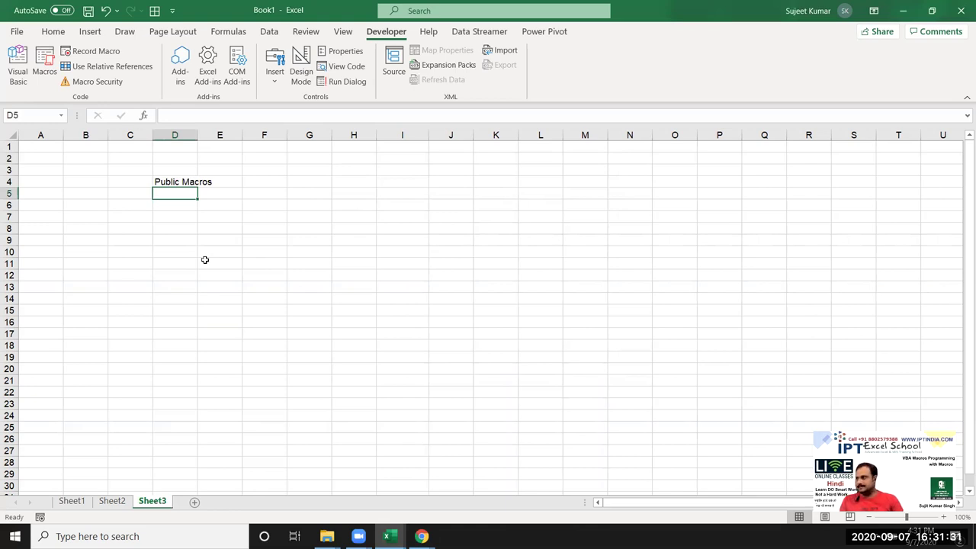
pyautogui.click(44, 34)
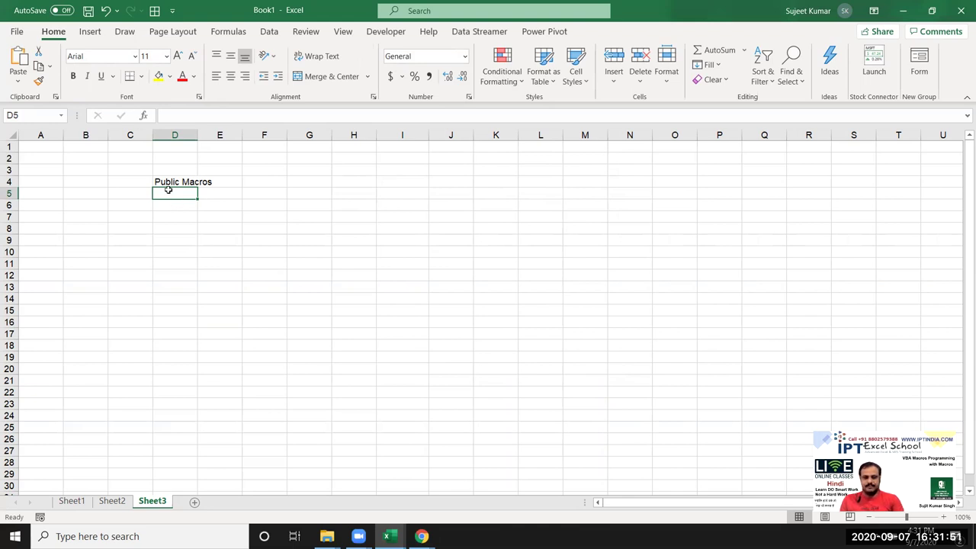
pyautogui.click(160, 182)
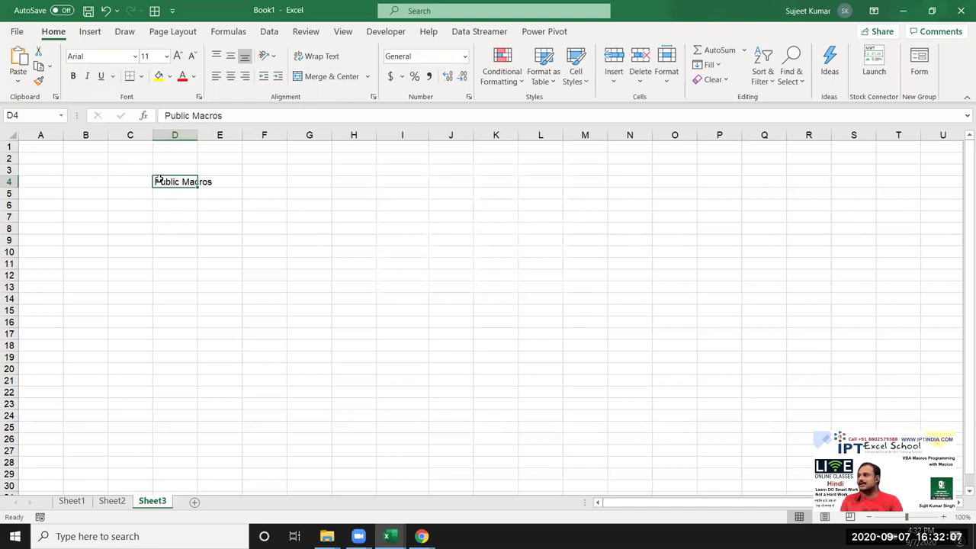
pyautogui.click(227, 239)
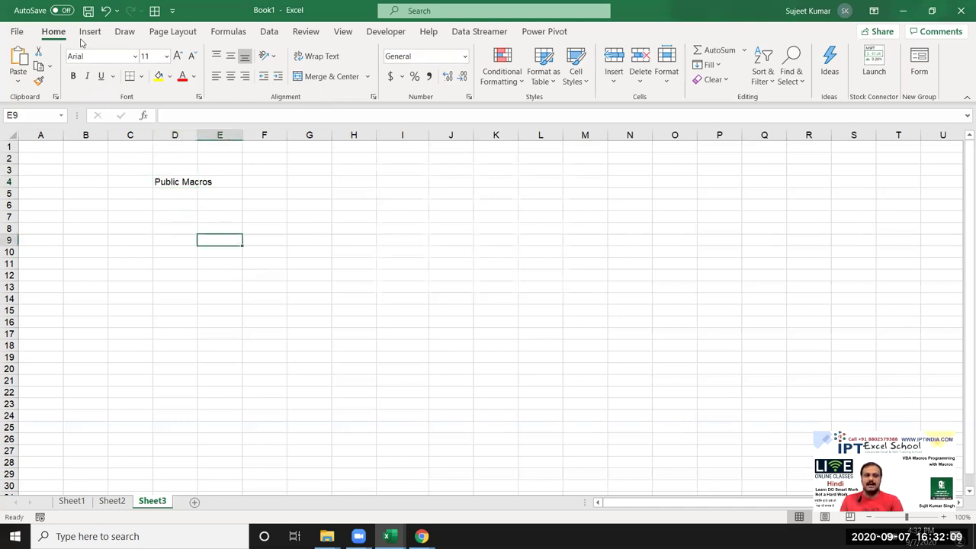
# - Open Record Macro, set Store macro in to Personal Macro Workbook, then cancel
pyautogui.click(269, 34)
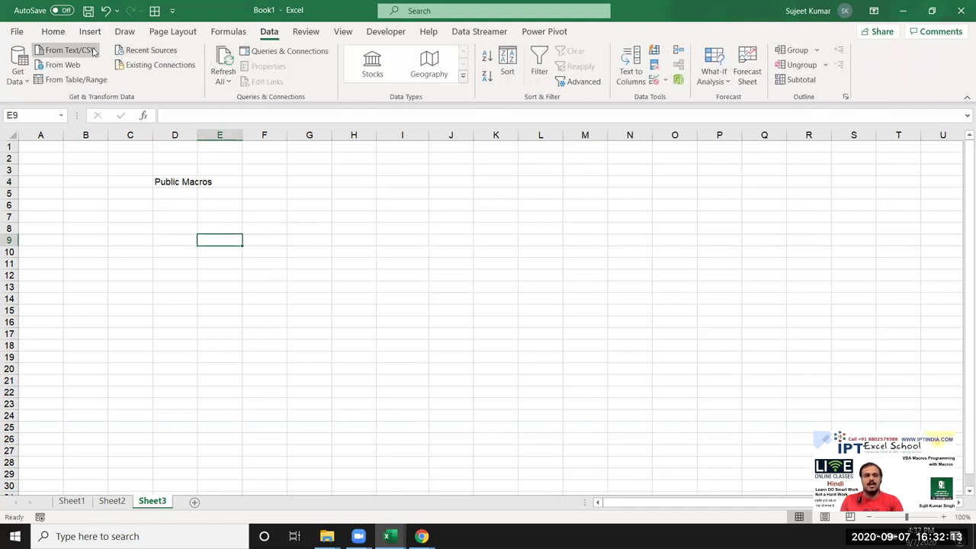
pyautogui.click(53, 32)
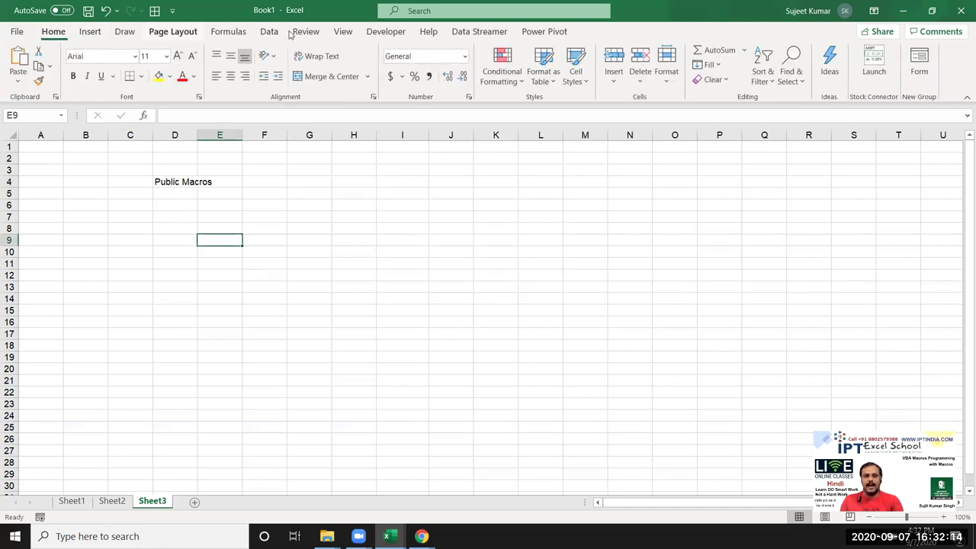
pyautogui.click(370, 35)
pyautogui.click(105, 55)
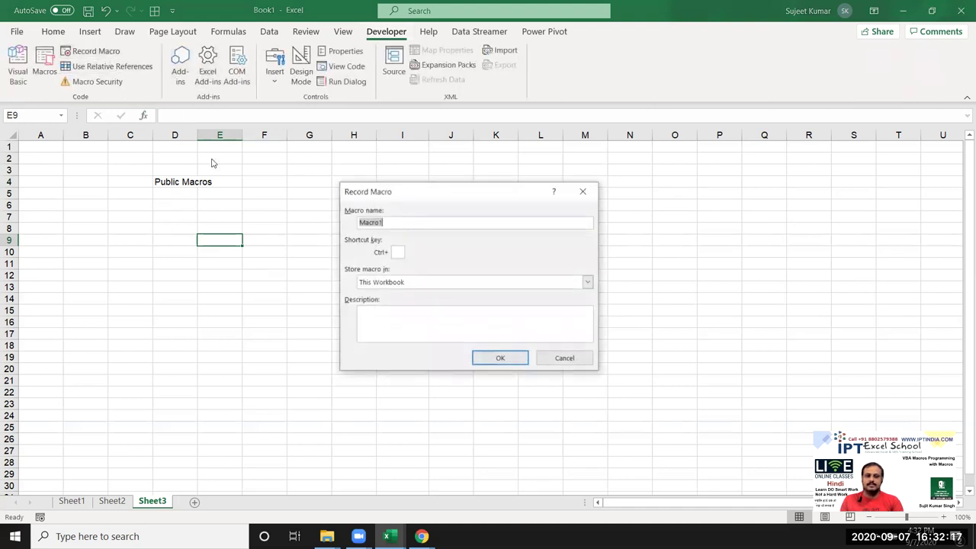
pyautogui.click(366, 282)
pyautogui.click(374, 294)
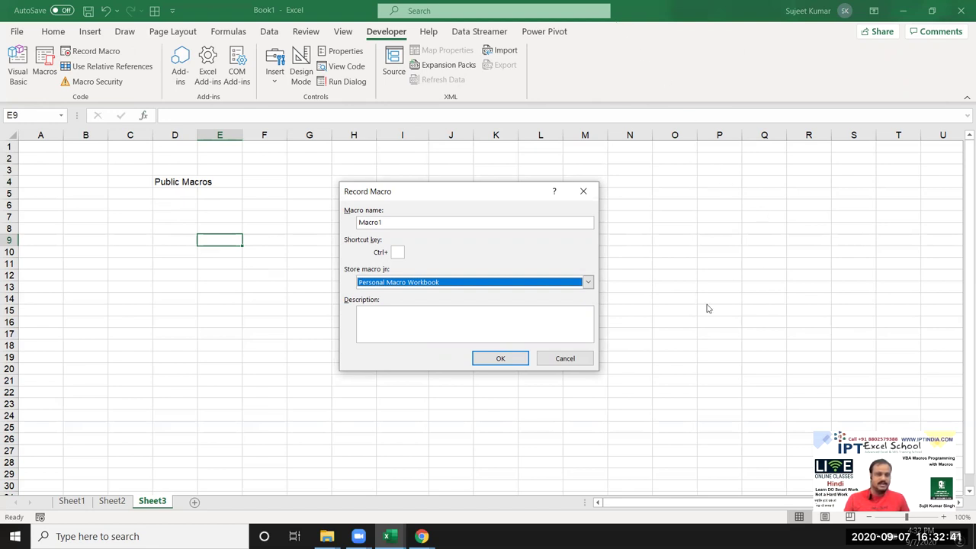
pyautogui.click(581, 356)
pyautogui.click(122, 202)
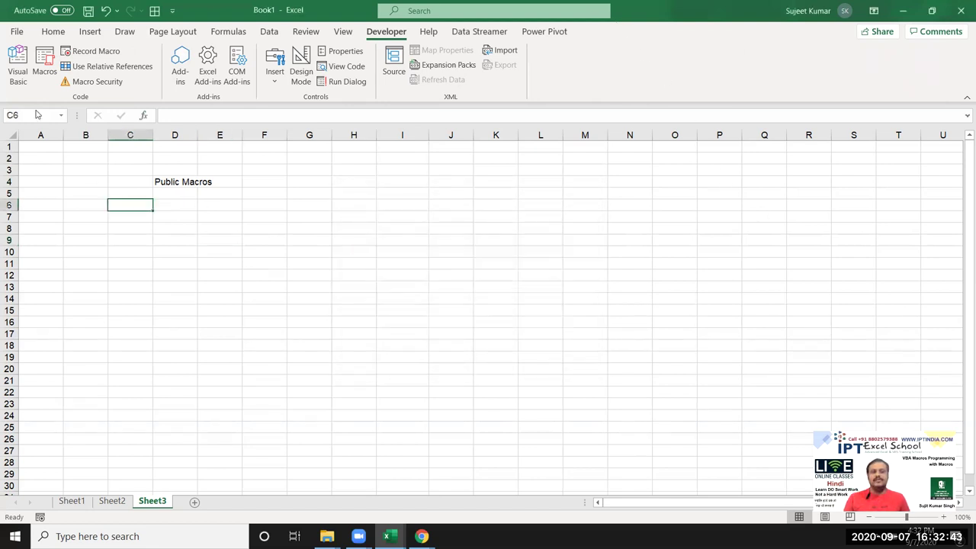
pyautogui.click(44, 80)
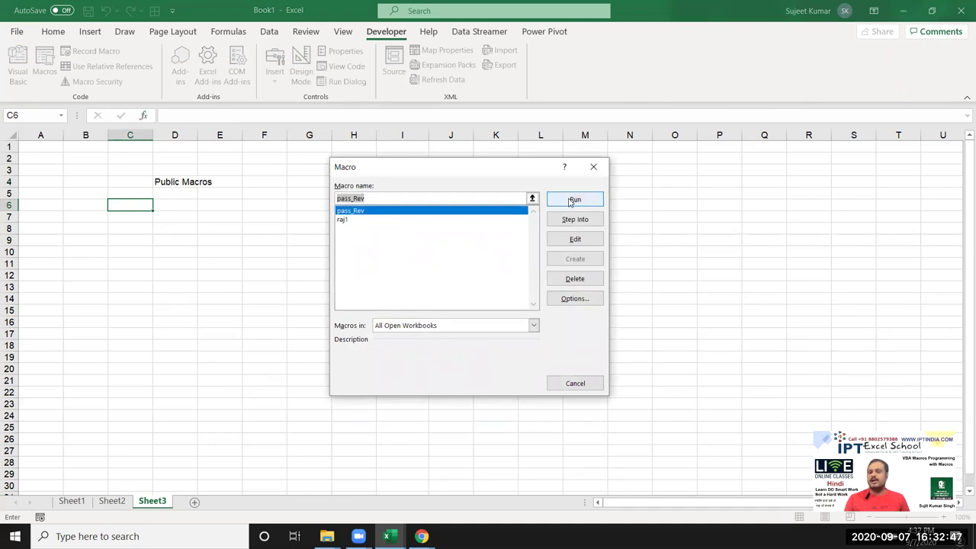
pyautogui.click(594, 168)
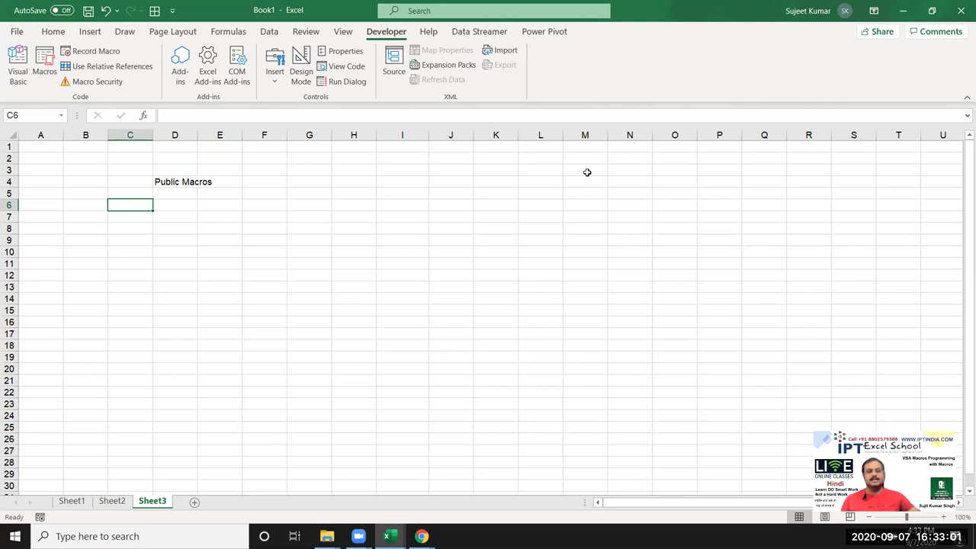
# - Open Record Macro, clear the default name Macro1, and cancel without recording
pyautogui.click(93, 51)
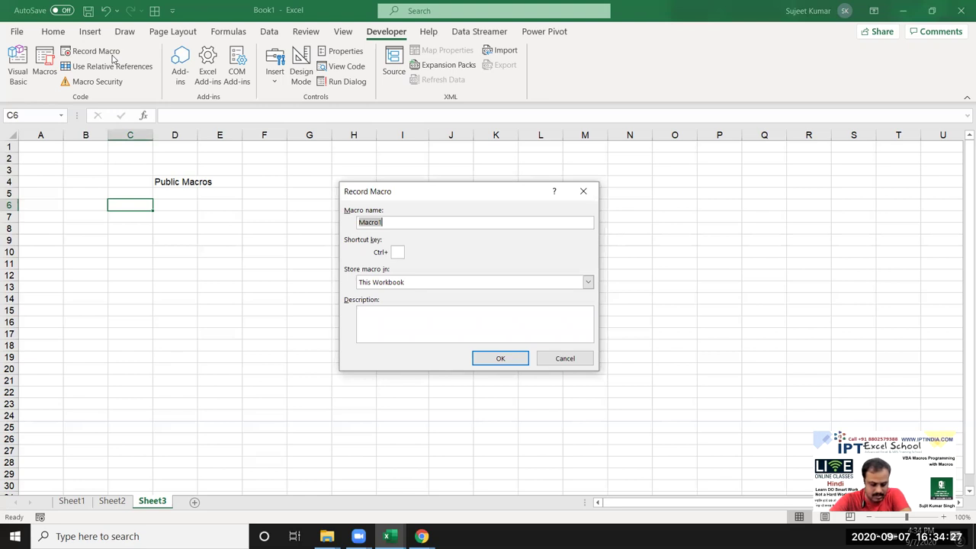
pyautogui.press('BackSpace')
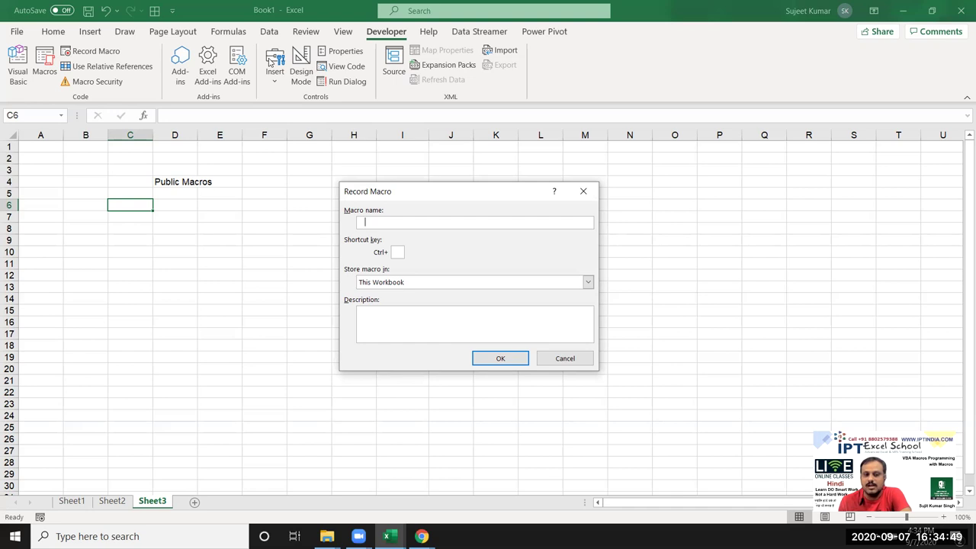
pyautogui.click(568, 360)
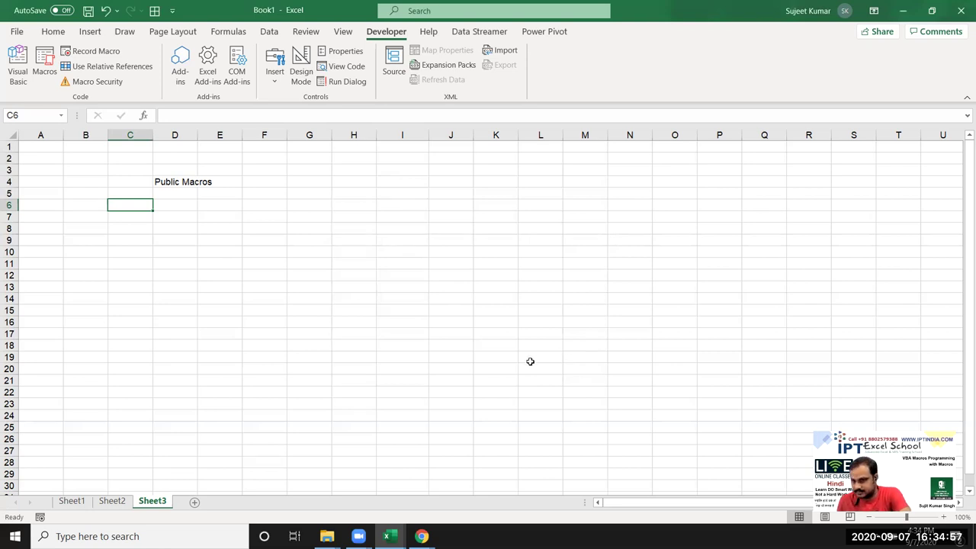
pyautogui.click(237, 242)
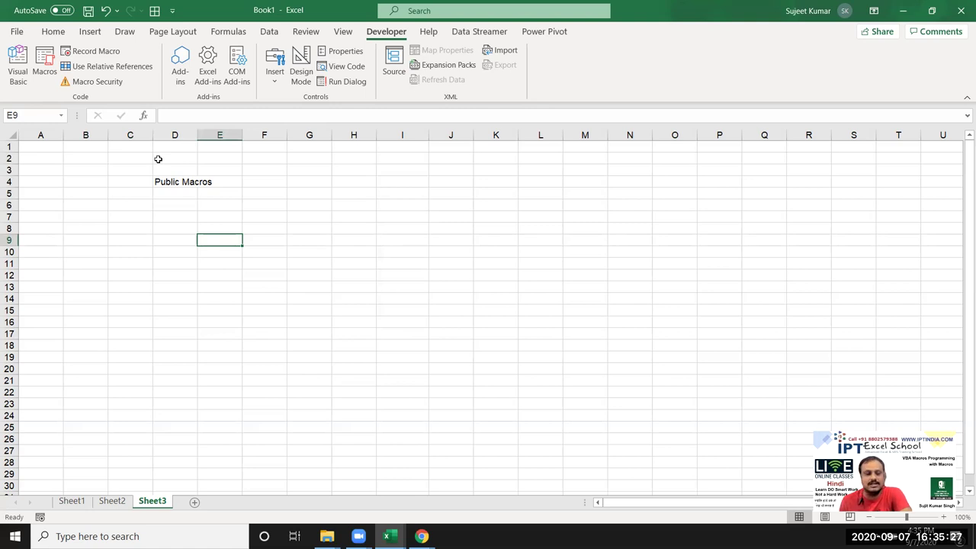
# - In the VBA editor, expand the FLC.xlam add-in project to find its flc macro code
pyautogui.click(18, 63)
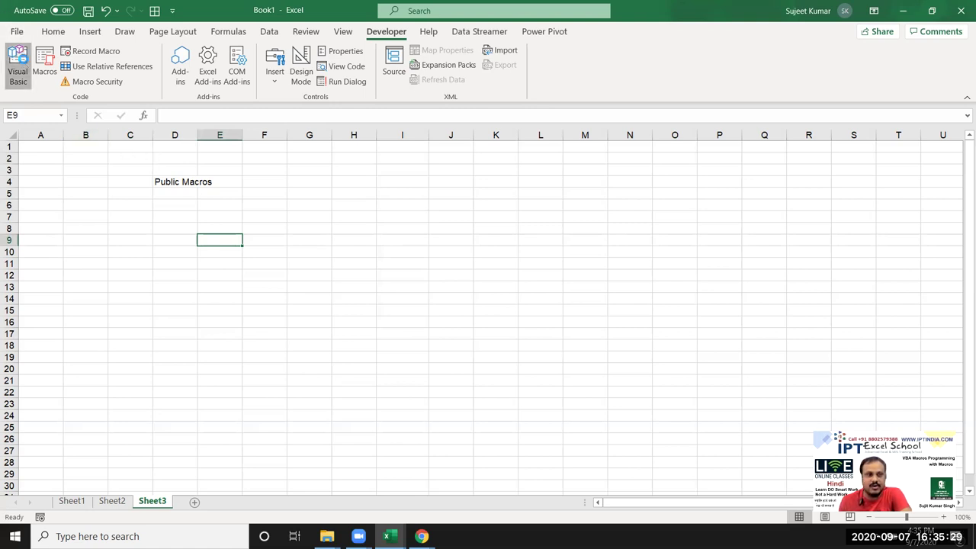
pyautogui.click(9, 177)
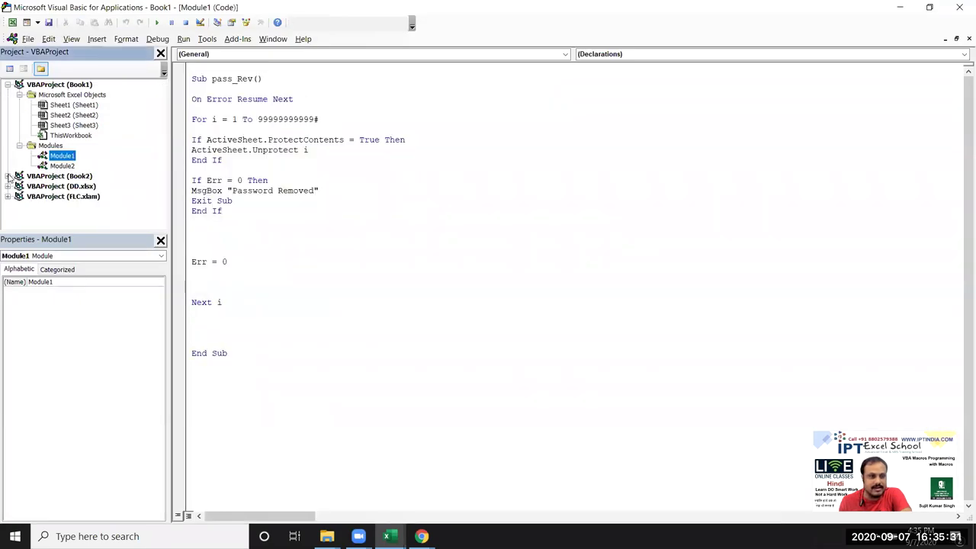
pyautogui.click(23, 197)
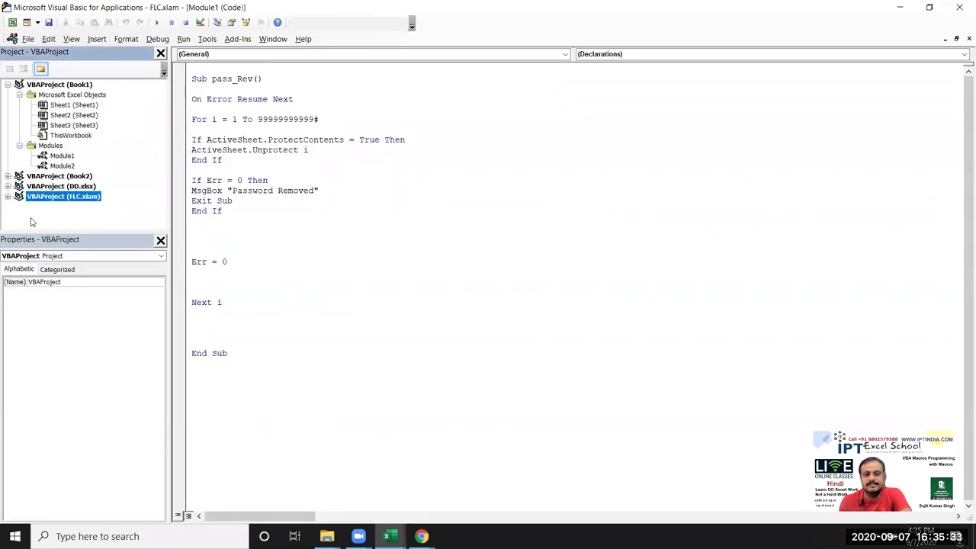
pyautogui.click(8, 197)
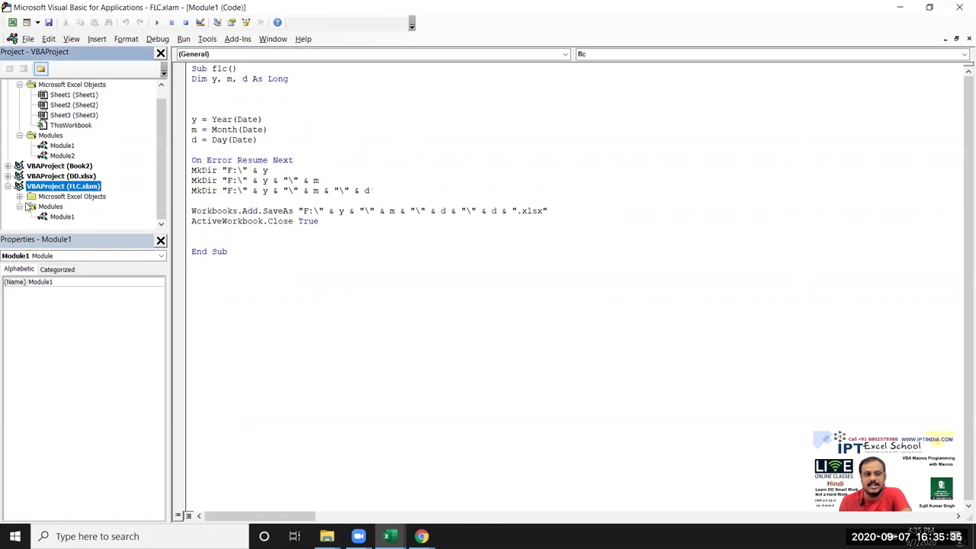
pyautogui.click(22, 197)
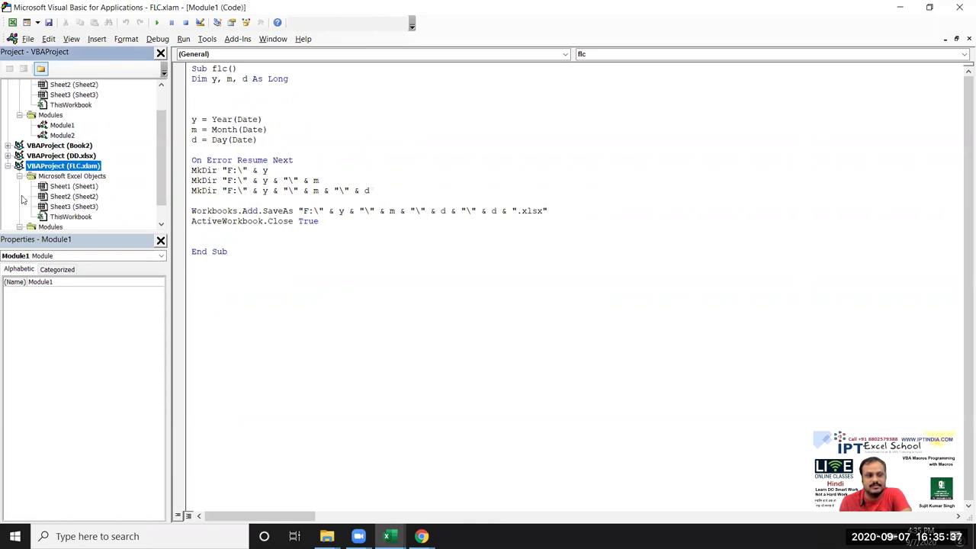
pyautogui.click(19, 177)
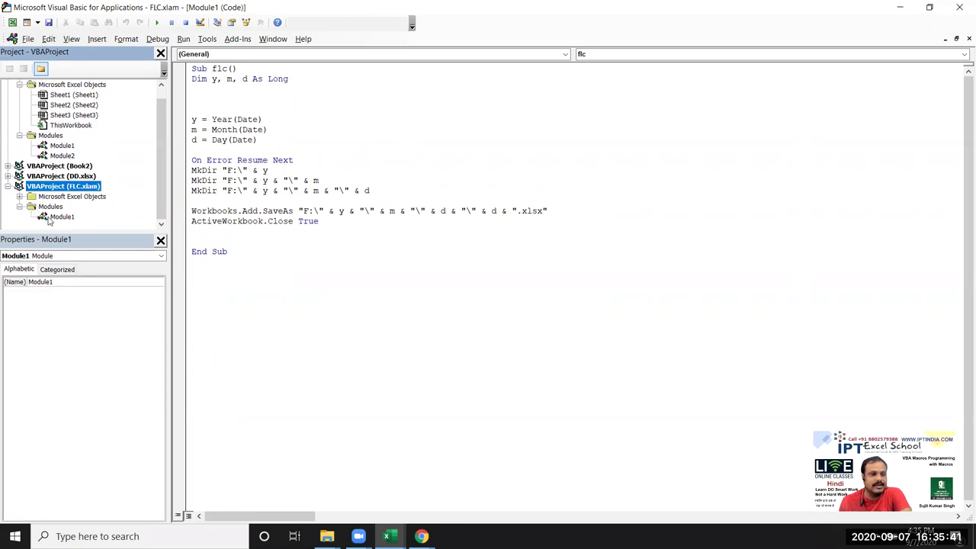
# - Select all of the flc macro code, then collapse the FLC.xlam project
pyautogui.click(387, 536)
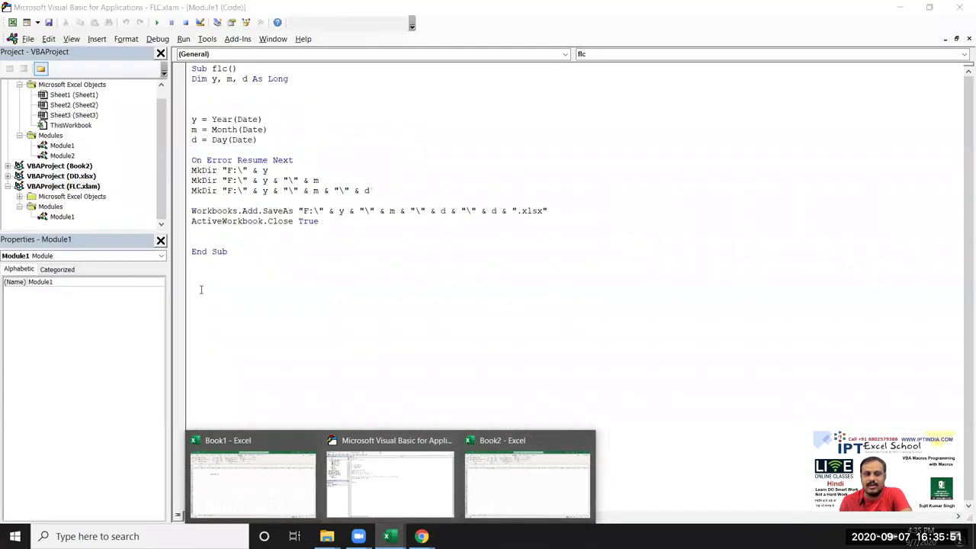
pyautogui.click(56, 221)
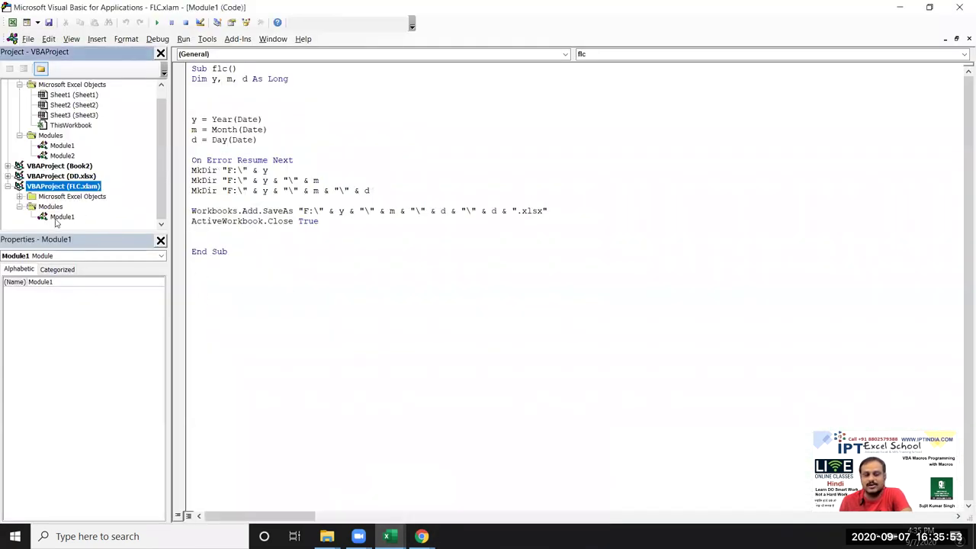
pyautogui.click(257, 316)
pyautogui.hotkey('ctrl', 'a')
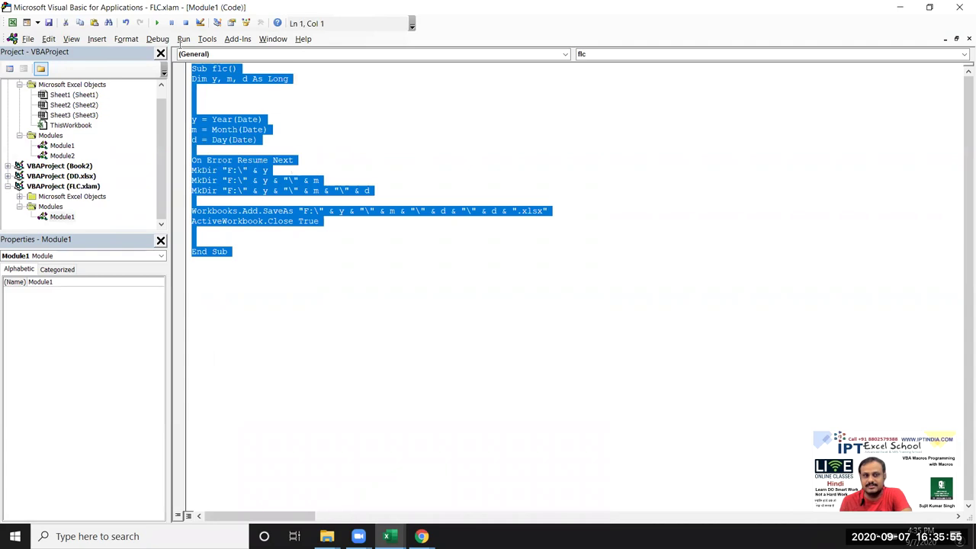
pyautogui.click(8, 187)
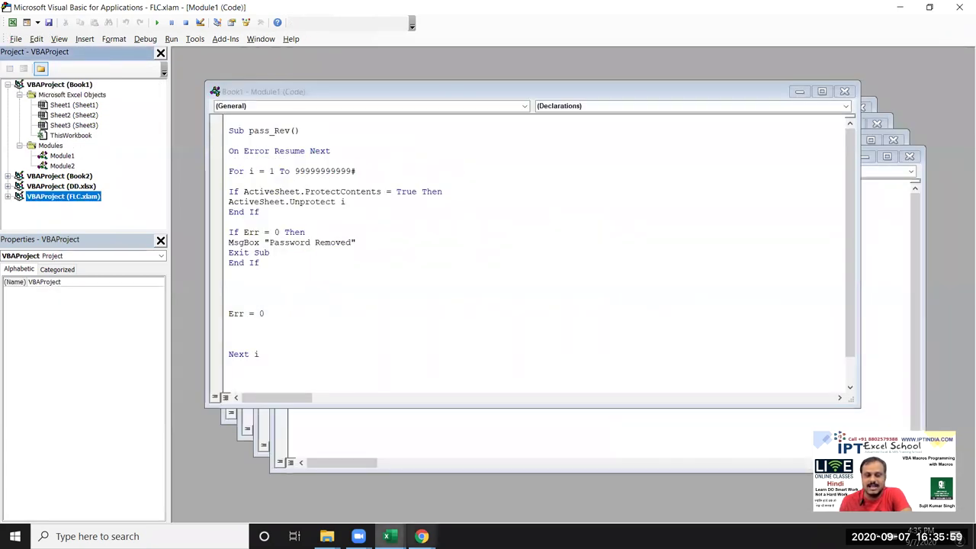
# - Switch back to the Book1 workbook and select cell D10
pyautogui.click(386, 536)
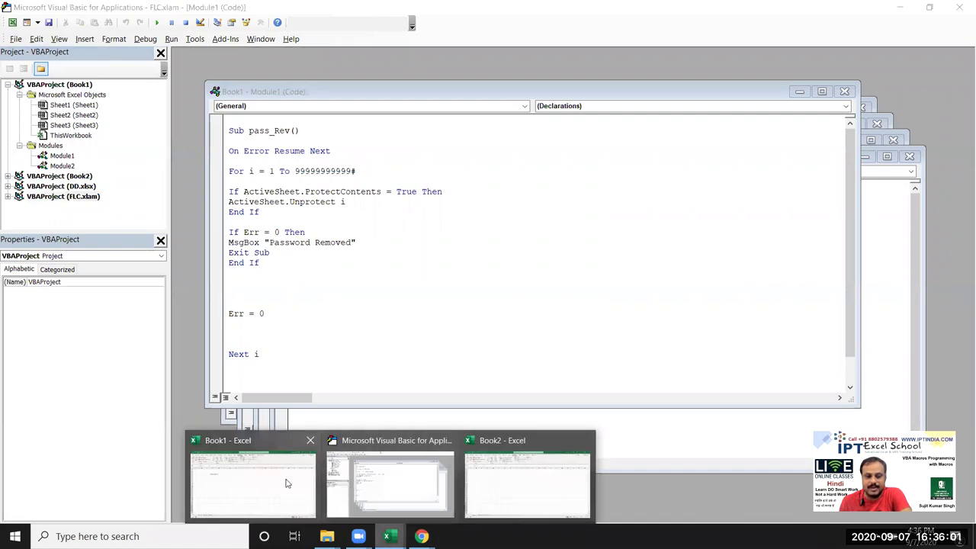
pyautogui.click(286, 483)
pyautogui.click(178, 252)
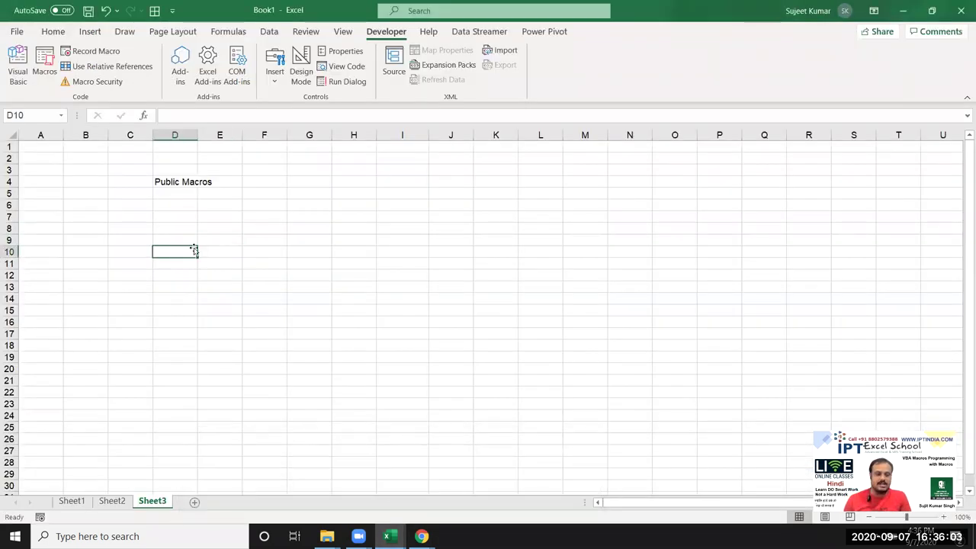
# - Enter the labels Personal Macros in D10 and Event Macros in D15
pyautogui.write('Per')
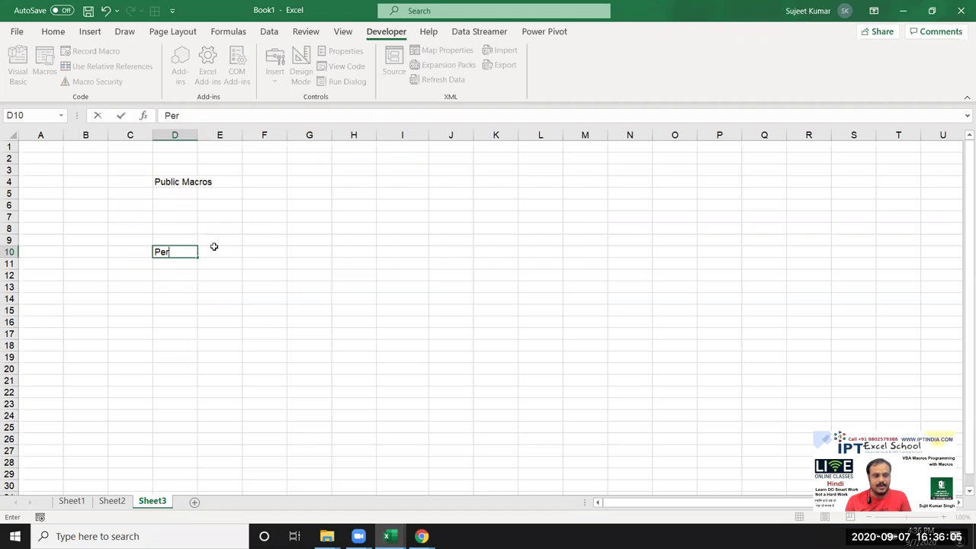
pyautogui.write('sonal')
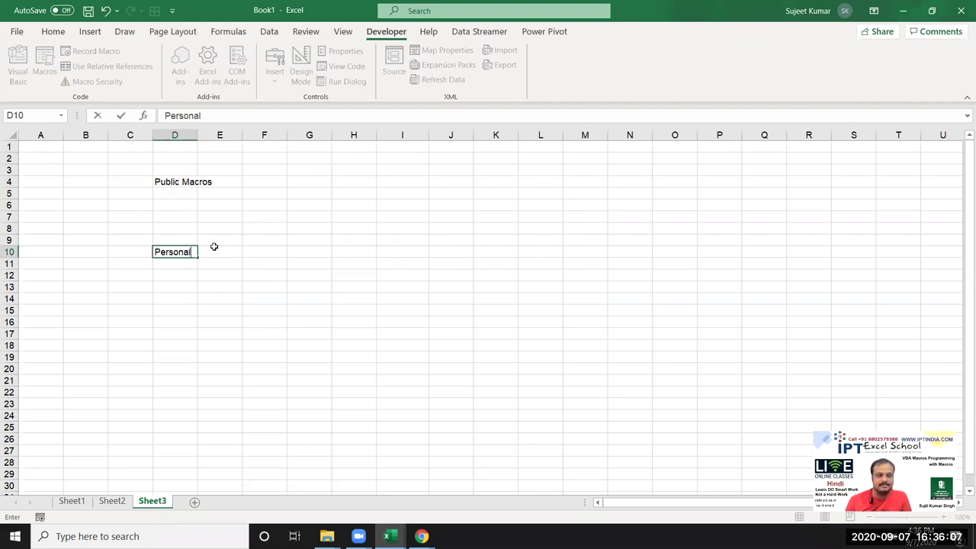
pyautogui.write(' Macrs')
pyautogui.press('BackSpace')
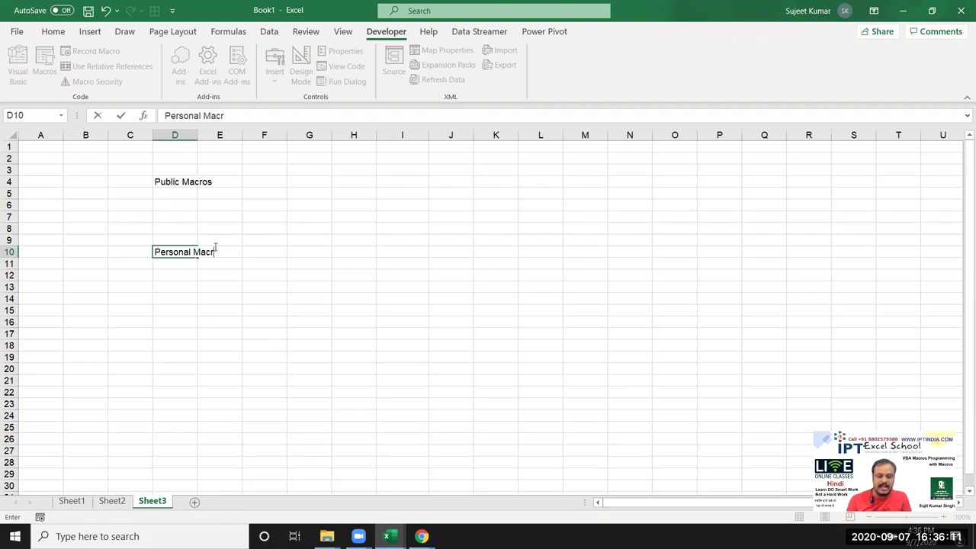
pyautogui.write('os')
pyautogui.press('Return')
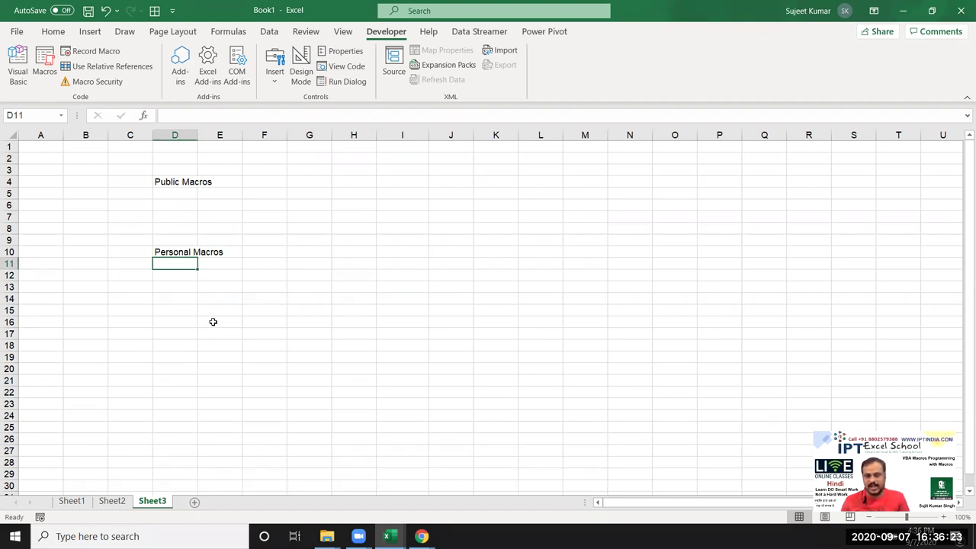
pyautogui.click(184, 313)
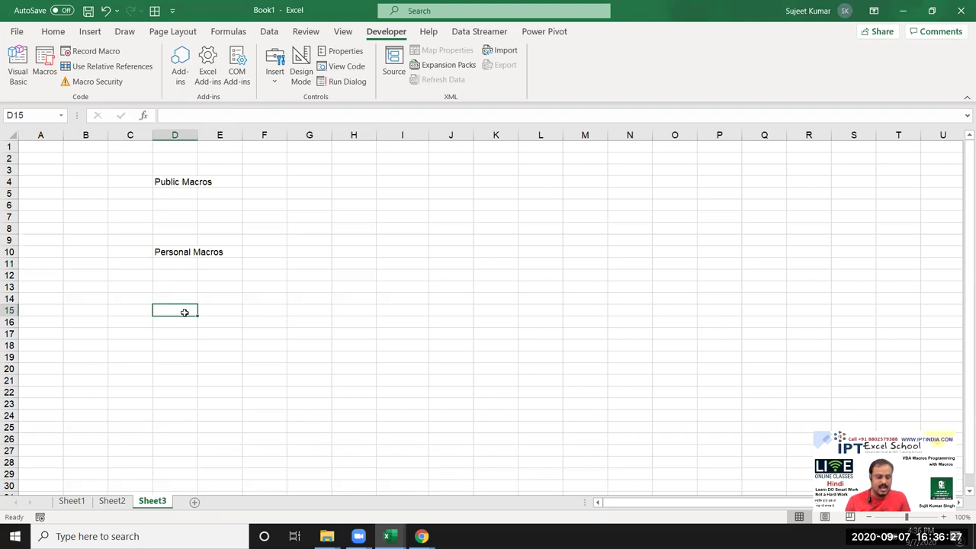
pyautogui.write('Eve')
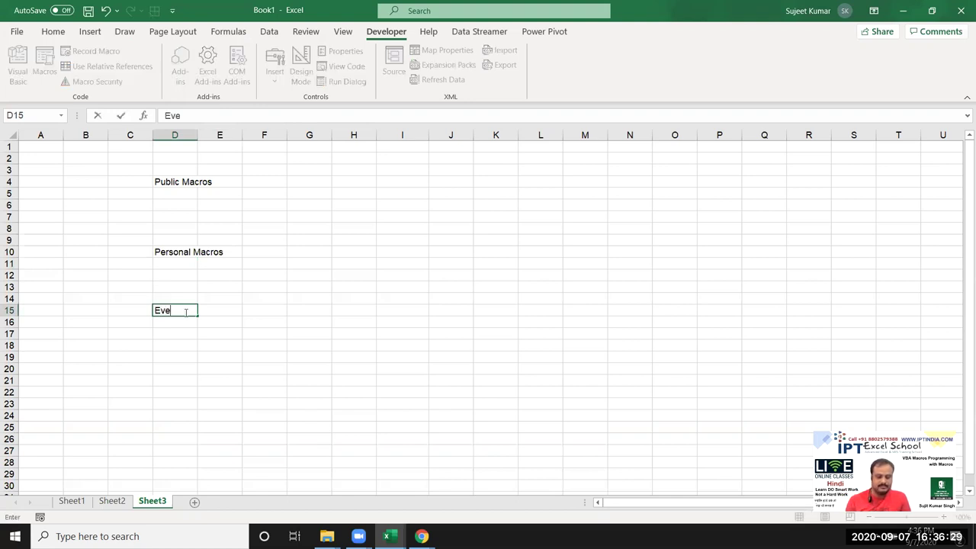
pyautogui.write('nt ')
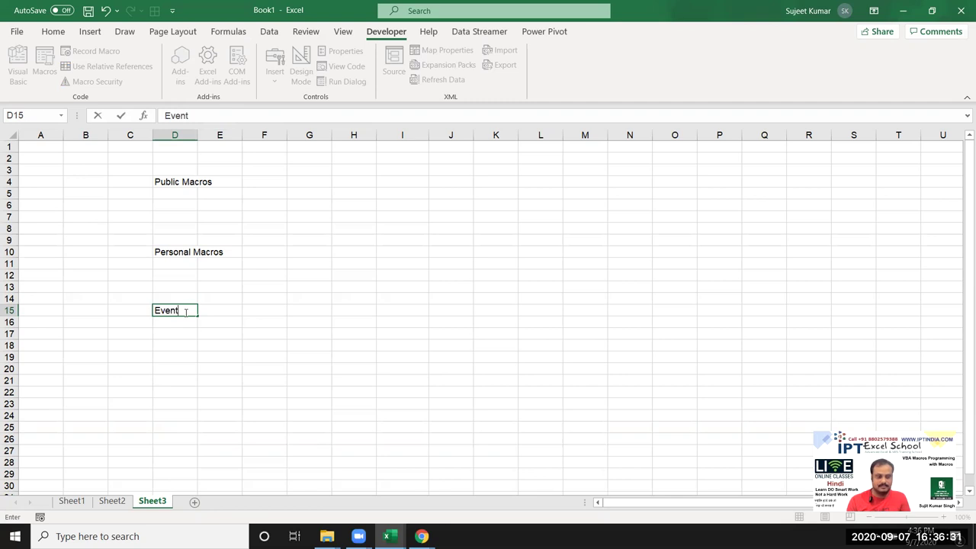
pyautogui.write('Mac')
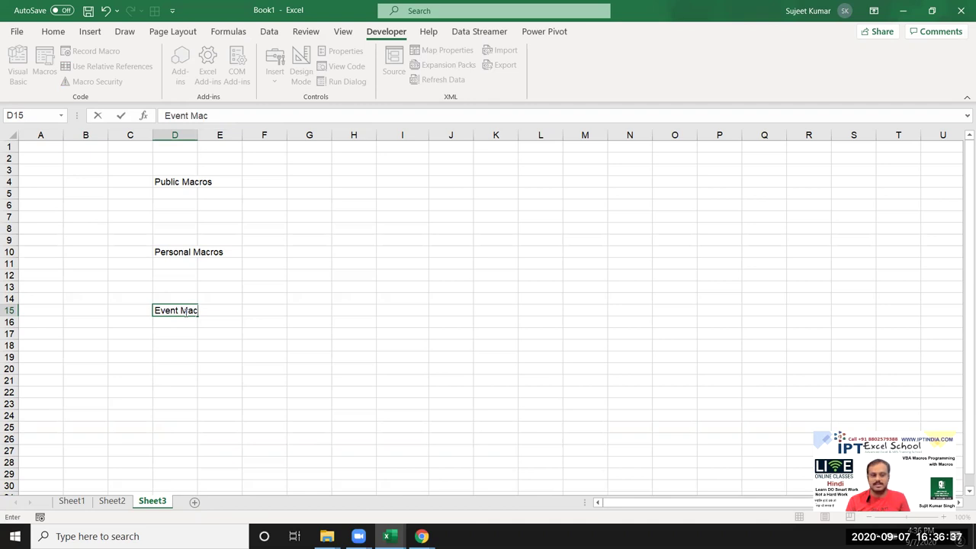
pyautogui.write('ros')
pyautogui.press('Return')
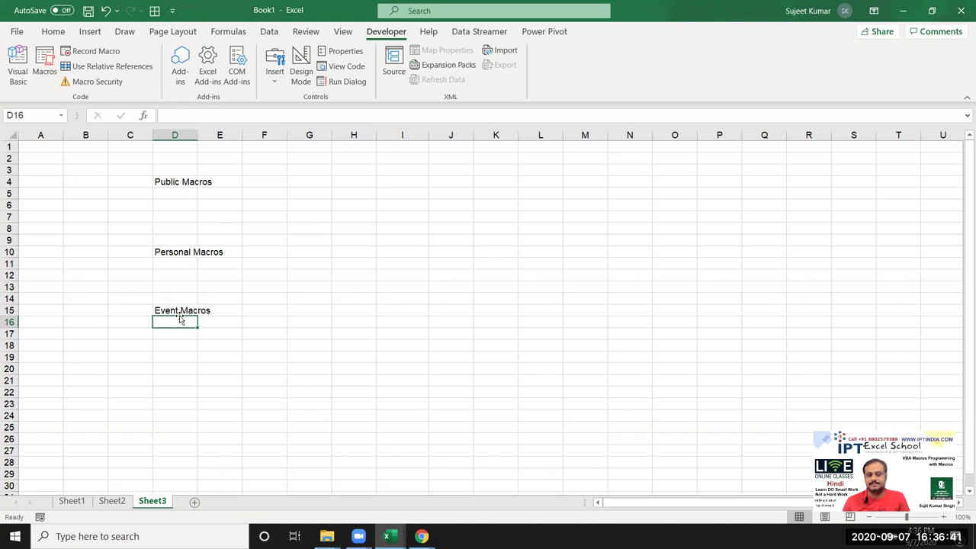
pyautogui.click(179, 310)
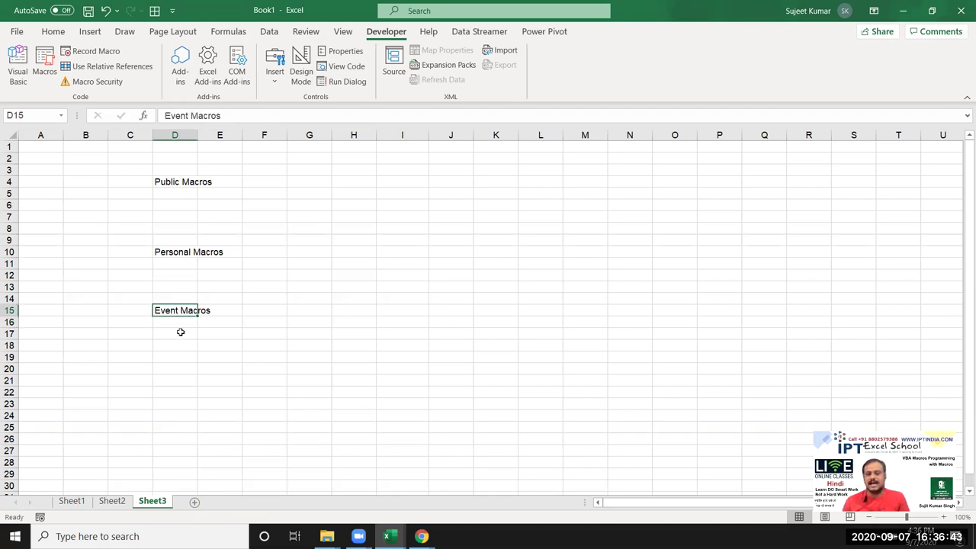
# - Add a new blank Sheet4 and click around several of its cells
pyautogui.click(195, 502)
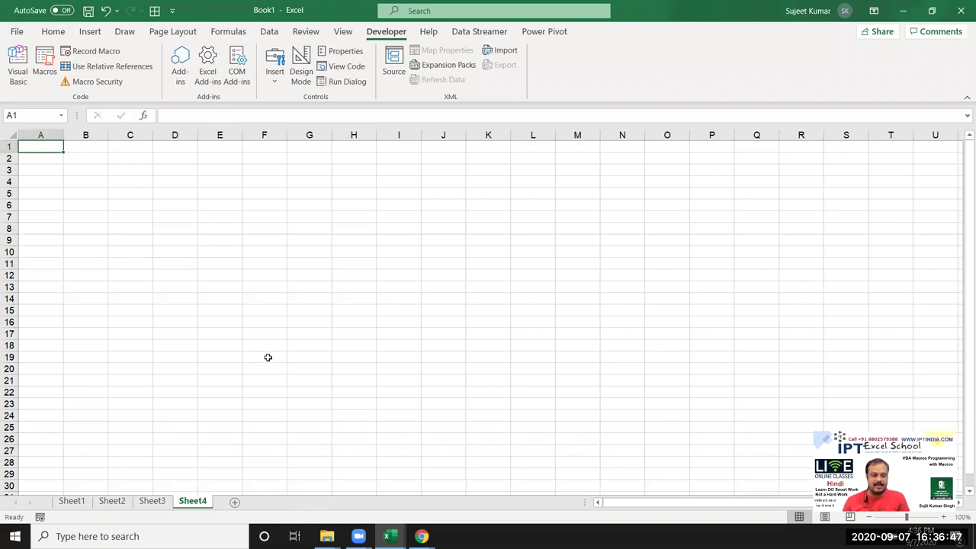
pyautogui.click(188, 205)
pyautogui.click(328, 250)
pyautogui.click(266, 317)
pyautogui.click(176, 297)
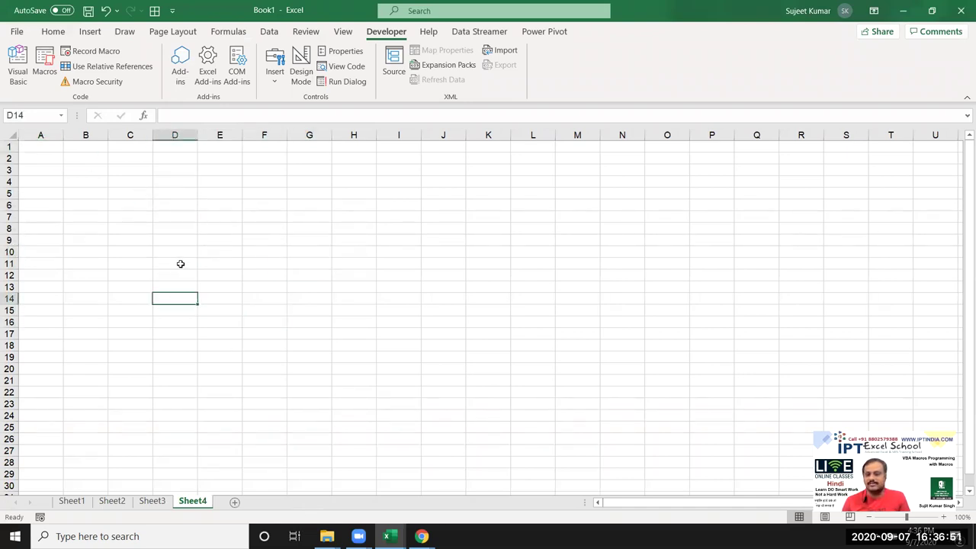
pyautogui.click(181, 229)
pyautogui.click(302, 248)
pyautogui.click(335, 287)
pyautogui.click(264, 345)
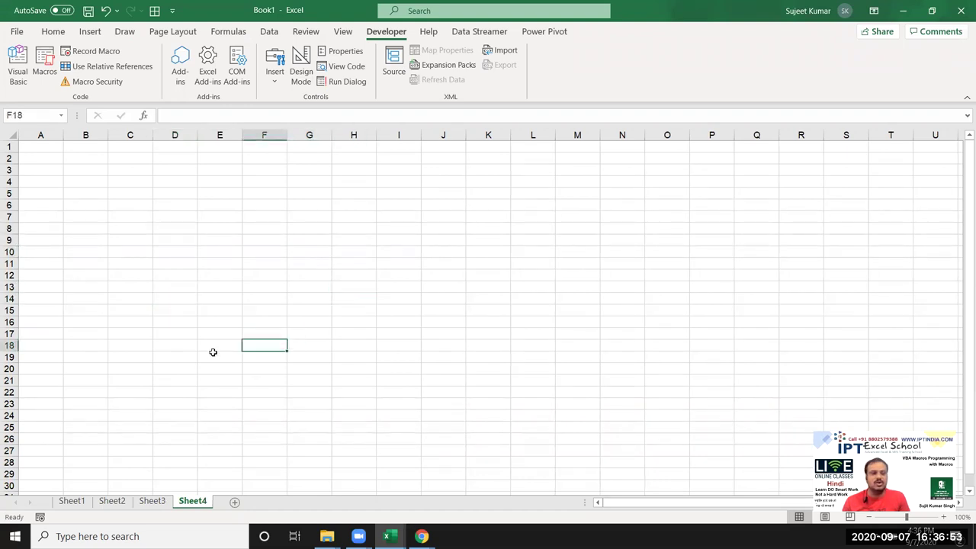
# - Open Sheet4's code from its tab menu, dismissing the Protect Sheet dialog along the way
pyautogui.rightClick(197, 505)
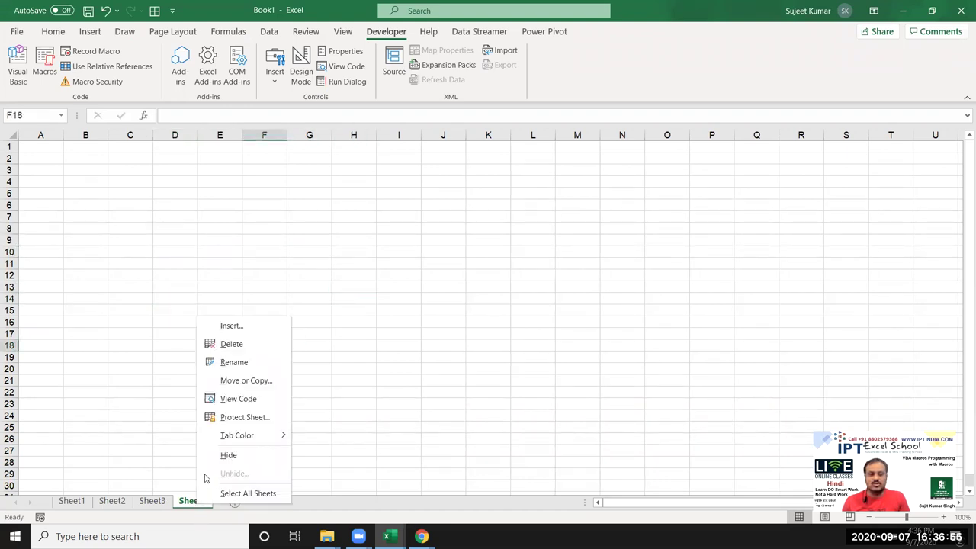
pyautogui.click(237, 418)
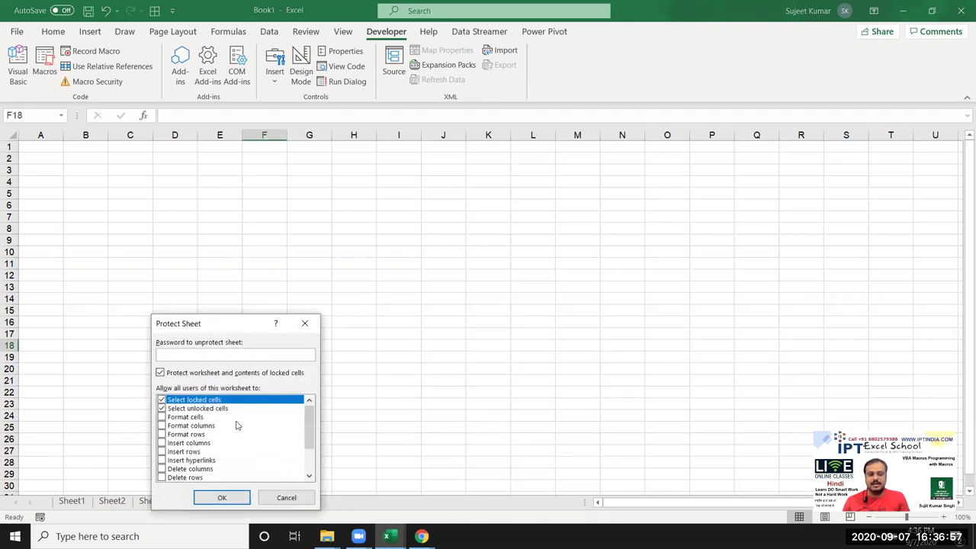
pyautogui.press('Escape')
pyautogui.rightClick(192, 506)
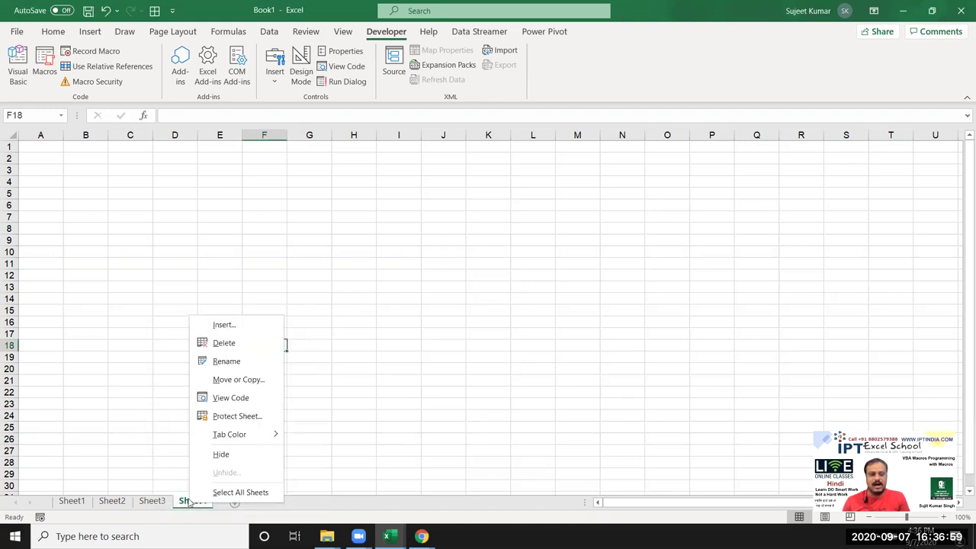
pyautogui.click(221, 398)
pyautogui.click(226, 54)
# - Create the Worksheet_SelectionChange event procedure for Sheet4
pyautogui.click(221, 71)
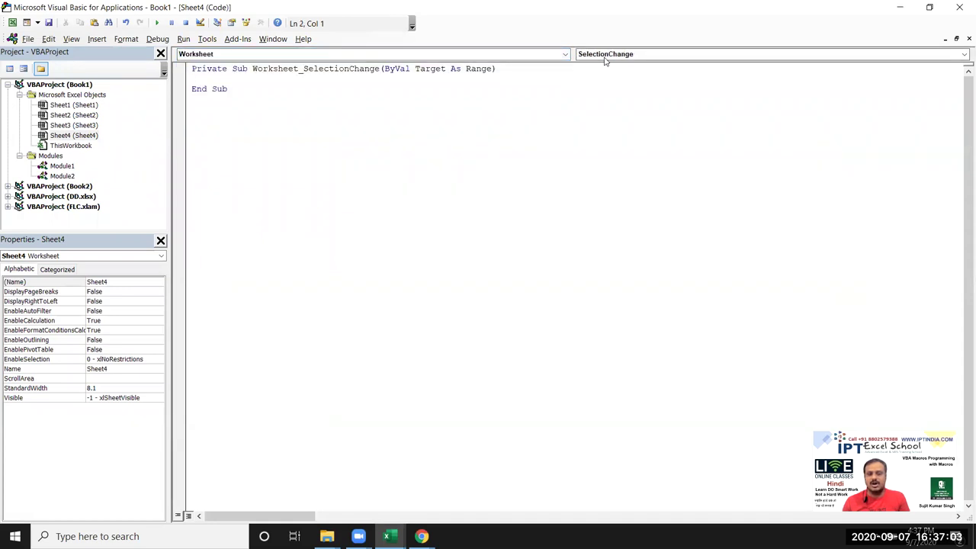
pyautogui.click(604, 58)
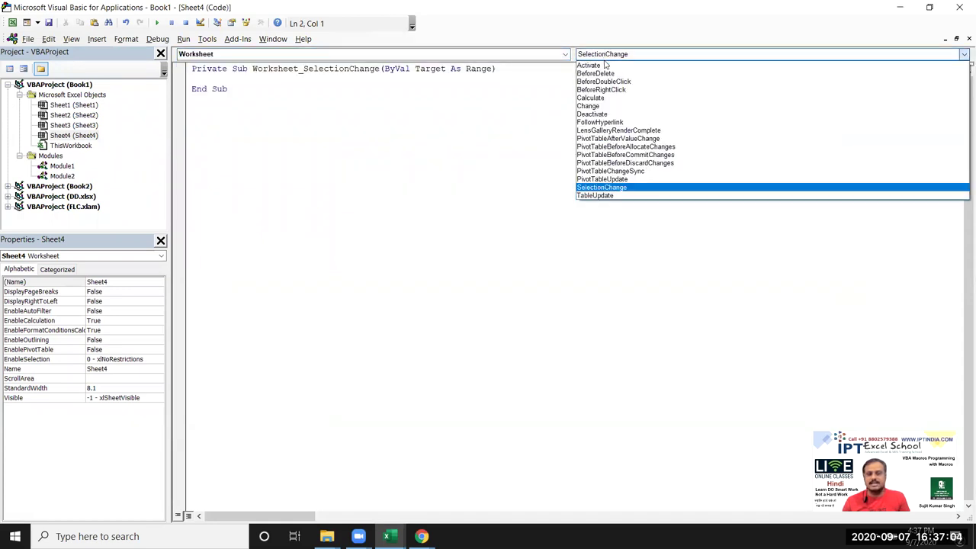
pyautogui.click(603, 187)
pyautogui.press('Return')
pyautogui.press('Return')
# - Add the line ActiveCell.Interior.Color = vbRed to the procedure body
pyautogui.write('rang')
pyautogui.press('BackSpace')
pyautogui.press('BackSpace')
pyautogui.press('BackSpace')
pyautogui.press('BackSpace')
pyautogui.press('BackSpace')
pyautogui.write('activecell')
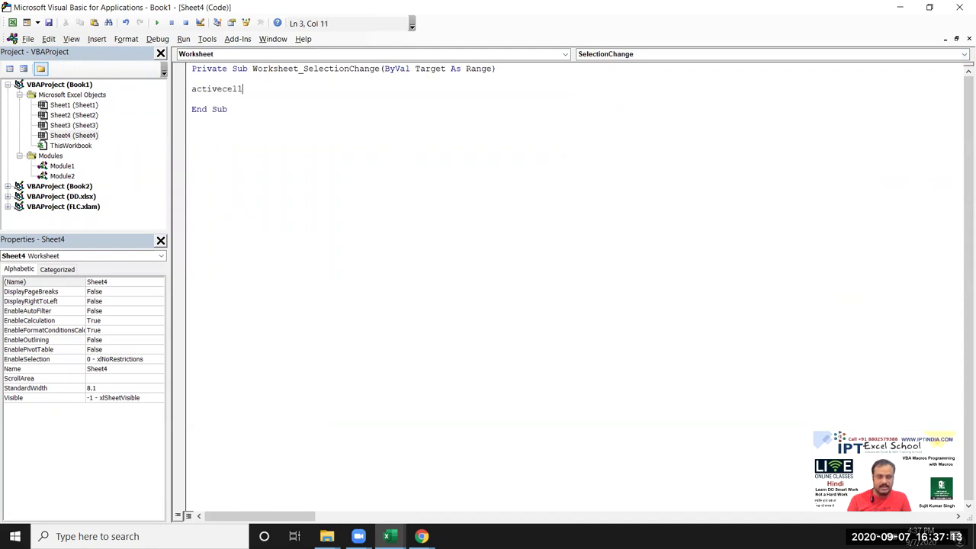
pyautogui.write('.in')
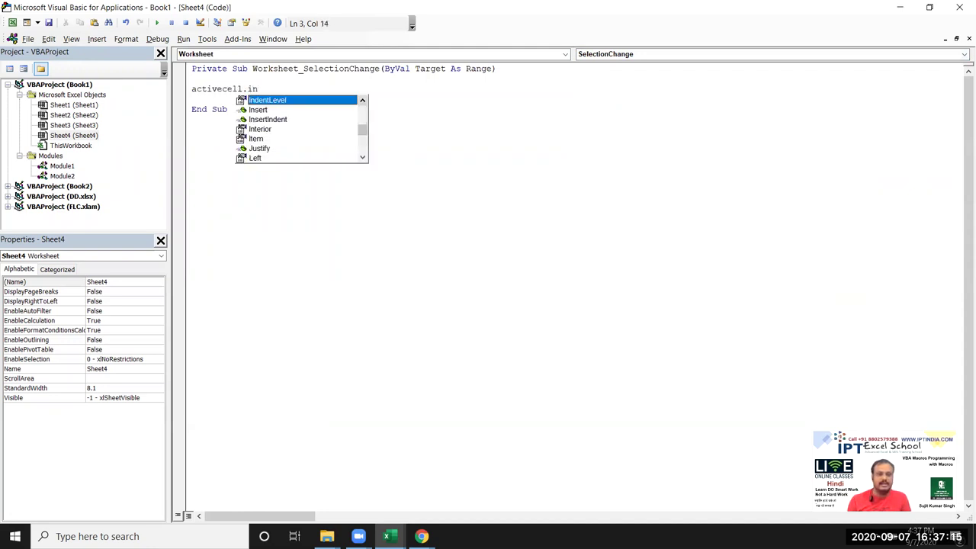
pyautogui.press('Down')
pyautogui.press('Down')
pyautogui.press('Down')
pyautogui.press('Tab')
pyautogui.write('.co')
pyautogui.press('Tab')
pyautogui.write('= vbRed')
pyautogui.press('Return')
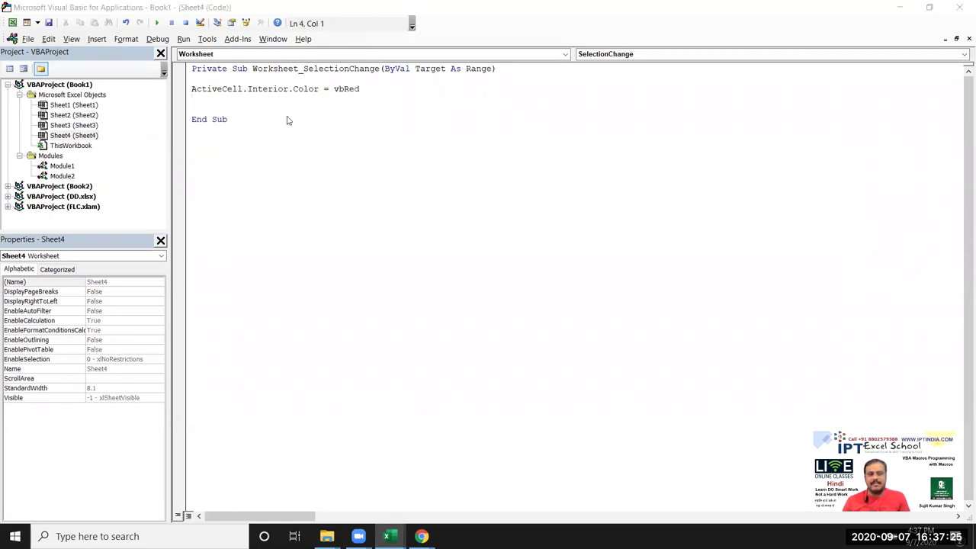
pyautogui.hotkey('alt', 'Tab')
pyautogui.hotkey('alt', 'Tab')
pyautogui.hotkey('alt', 'Tab')
pyautogui.hotkey('alt', 'Tab')
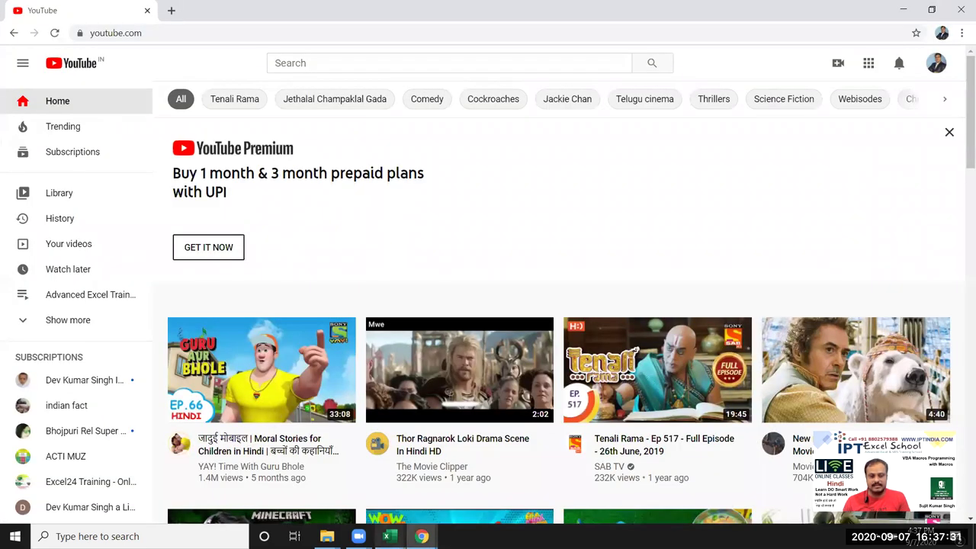
# - Bring Book1's Sheet4 worksheet back to the front
pyautogui.moveTo(387, 536)
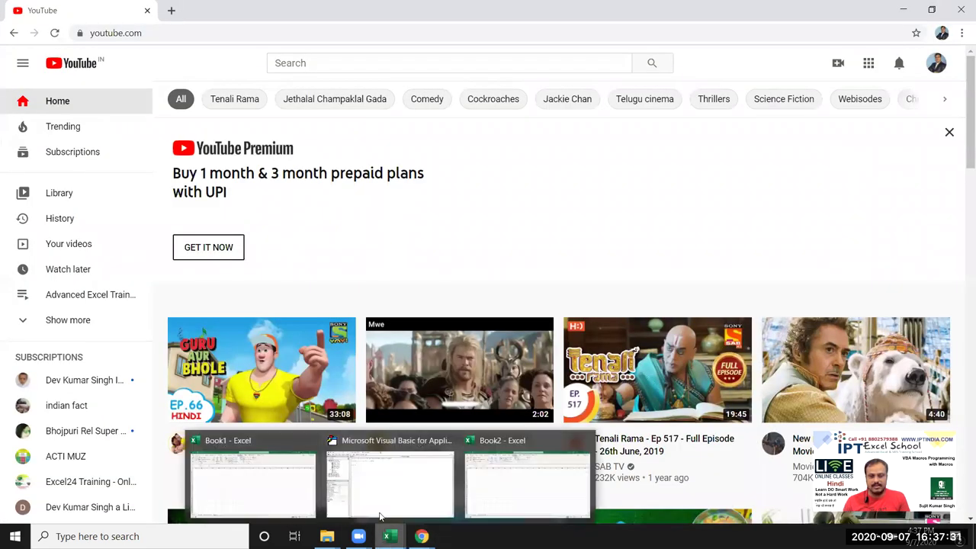
pyautogui.click(381, 477)
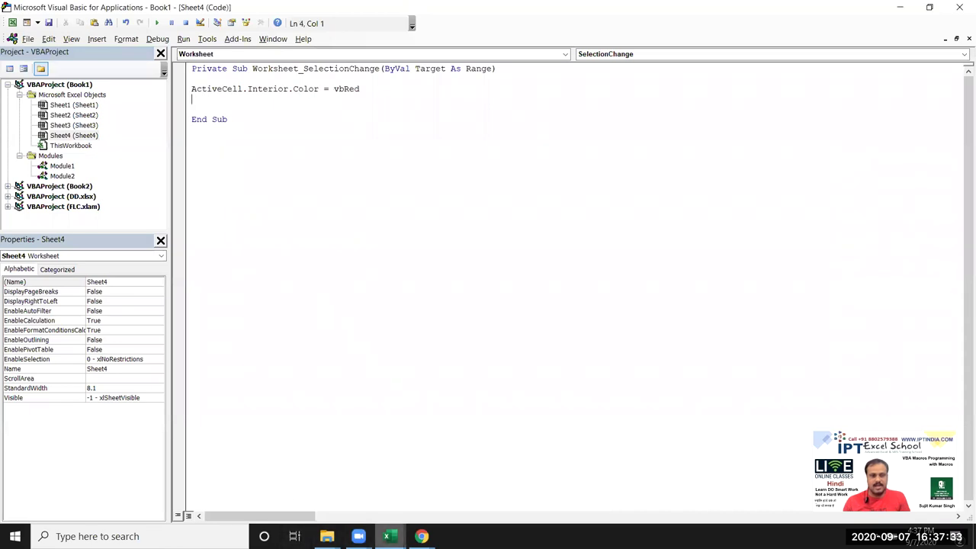
pyautogui.moveTo(387, 536)
pyautogui.click(278, 491)
# - Turn F10, H12, F20, C19, C8, E5, I6, K10 and K16 red, then go to Sheet1
pyautogui.click(276, 250)
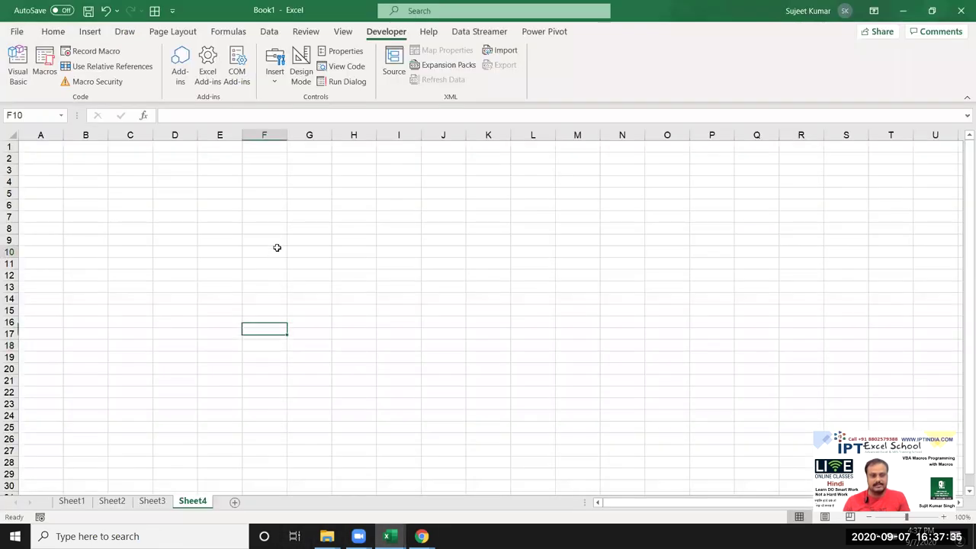
pyautogui.click(368, 275)
pyautogui.click(264, 371)
pyautogui.click(129, 357)
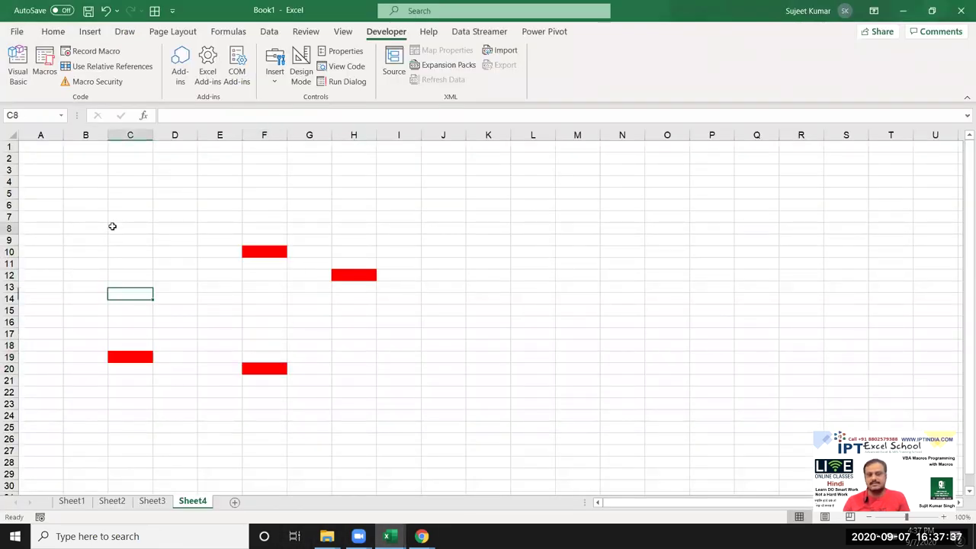
pyautogui.click(130, 228)
pyautogui.click(220, 193)
pyautogui.click(398, 205)
pyautogui.click(488, 252)
pyautogui.click(488, 323)
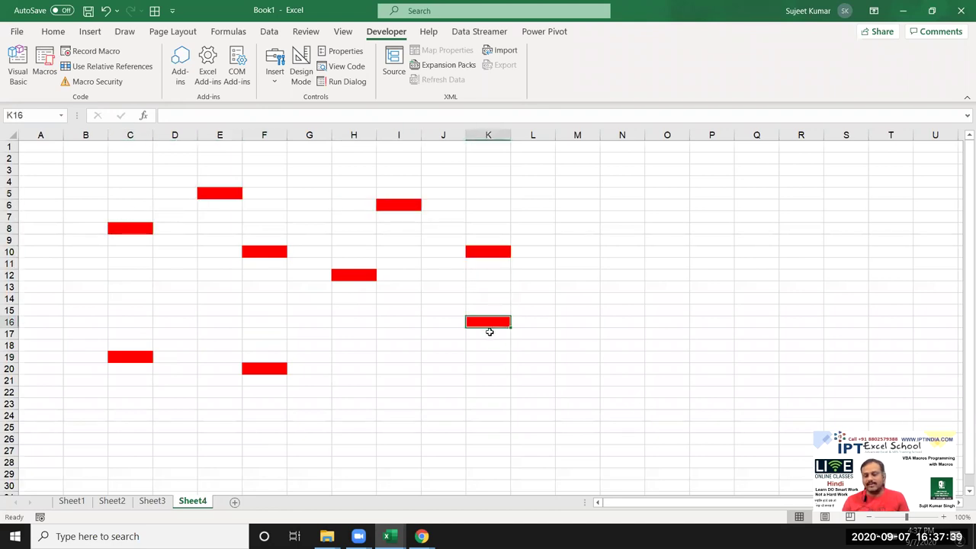
pyautogui.click(119, 505)
pyautogui.click(84, 502)
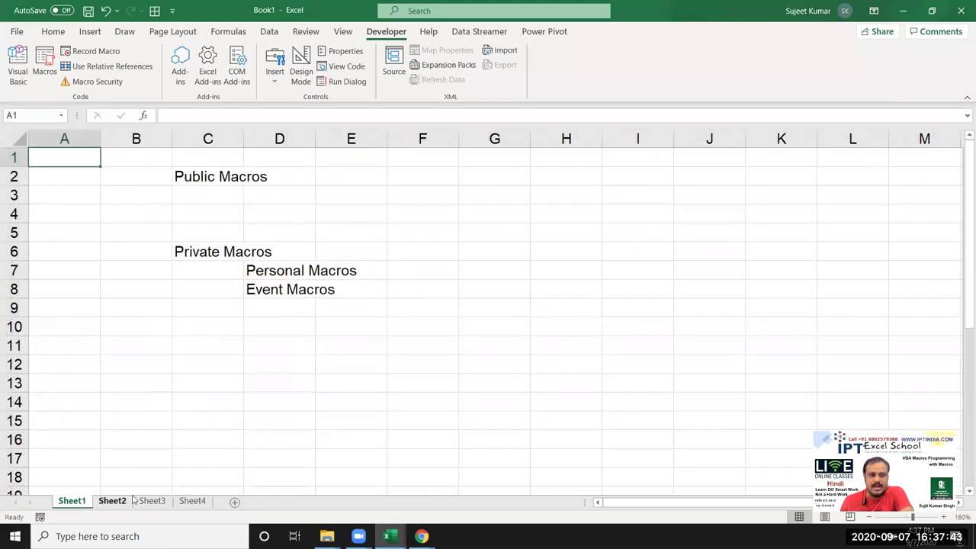
pyautogui.click(197, 174)
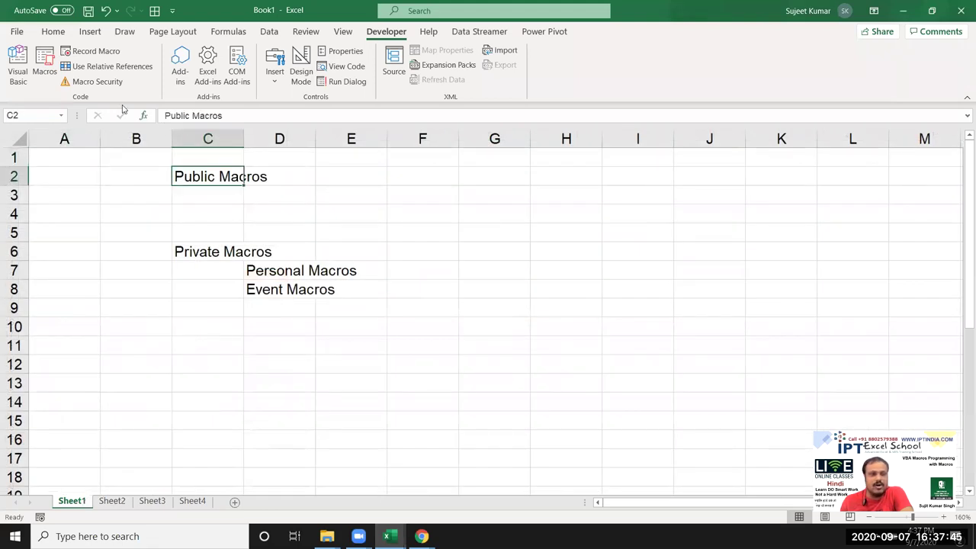
pyautogui.click(44, 63)
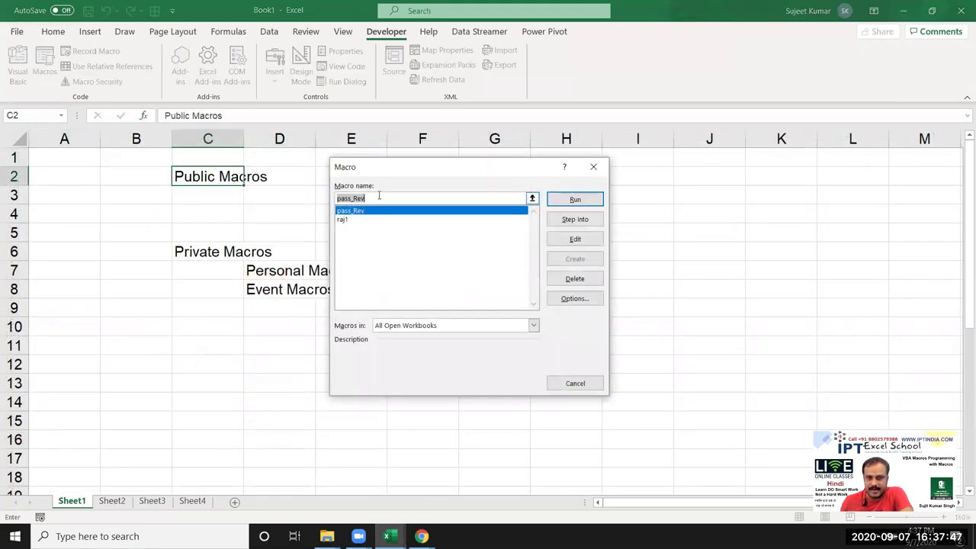
pyautogui.click(576, 299)
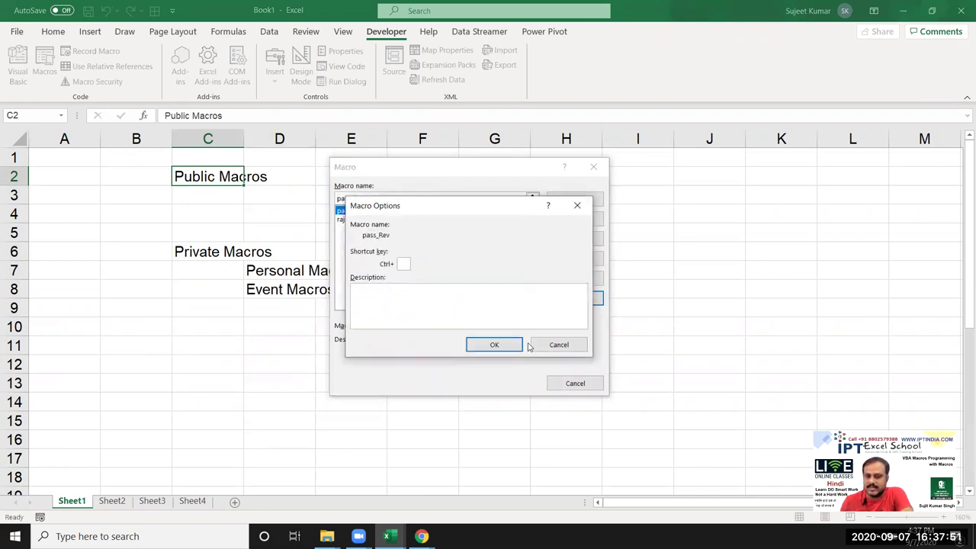
pyautogui.click(550, 348)
pyautogui.click(594, 166)
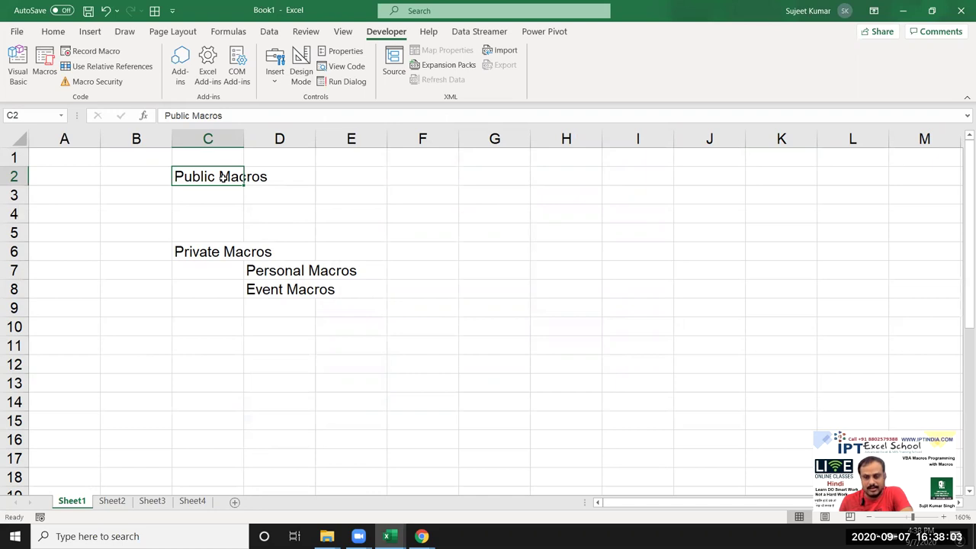
pyautogui.click(220, 248)
pyautogui.click(250, 264)
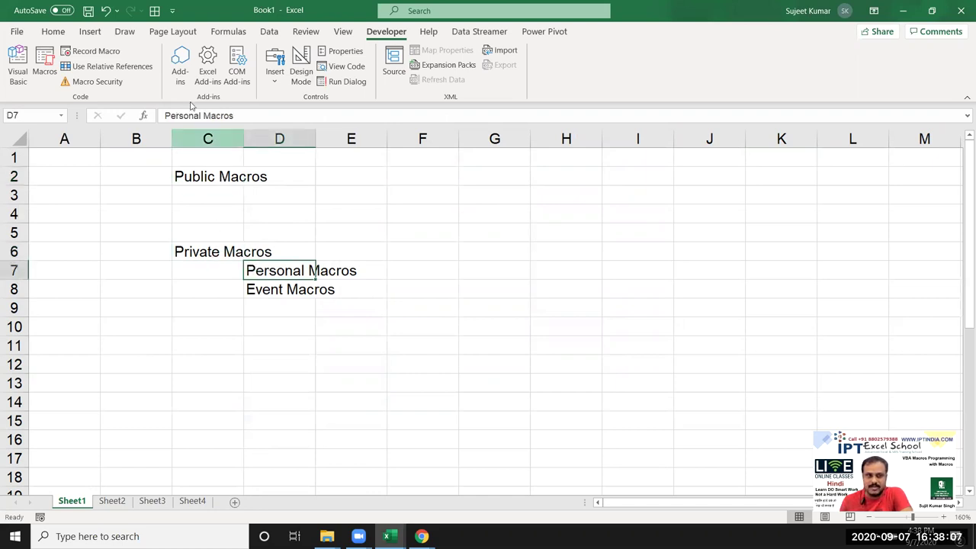
pyautogui.click(91, 51)
pyautogui.click(385, 282)
pyautogui.click(385, 295)
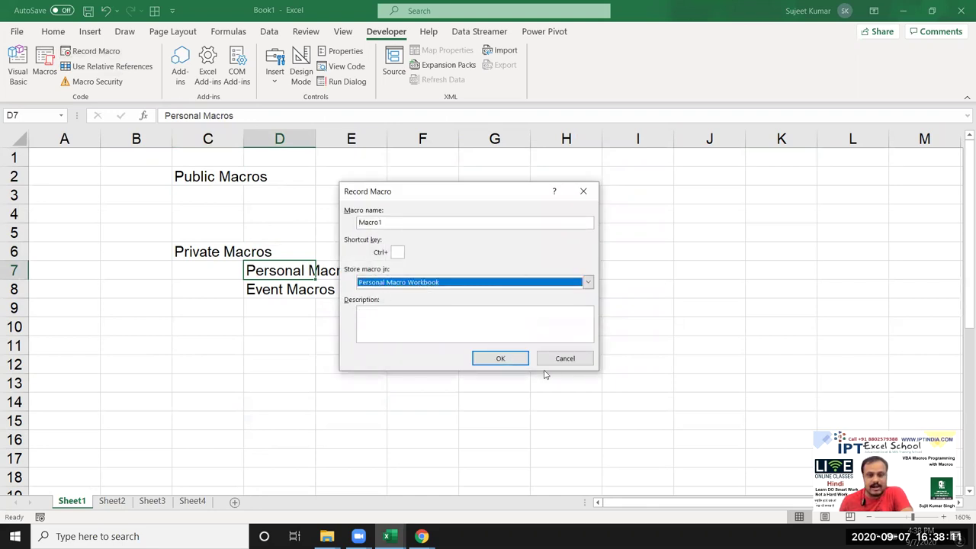
pyautogui.click(568, 362)
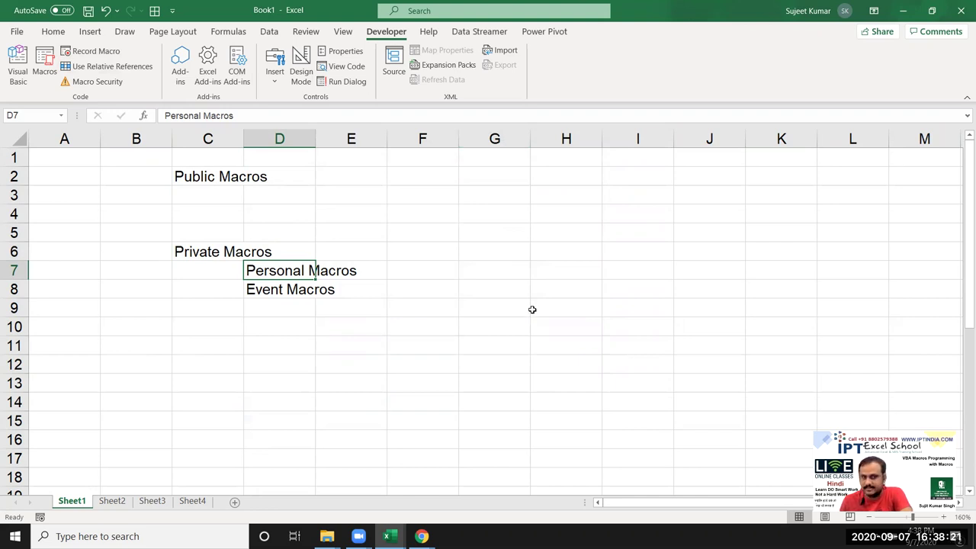
pyautogui.click(262, 289)
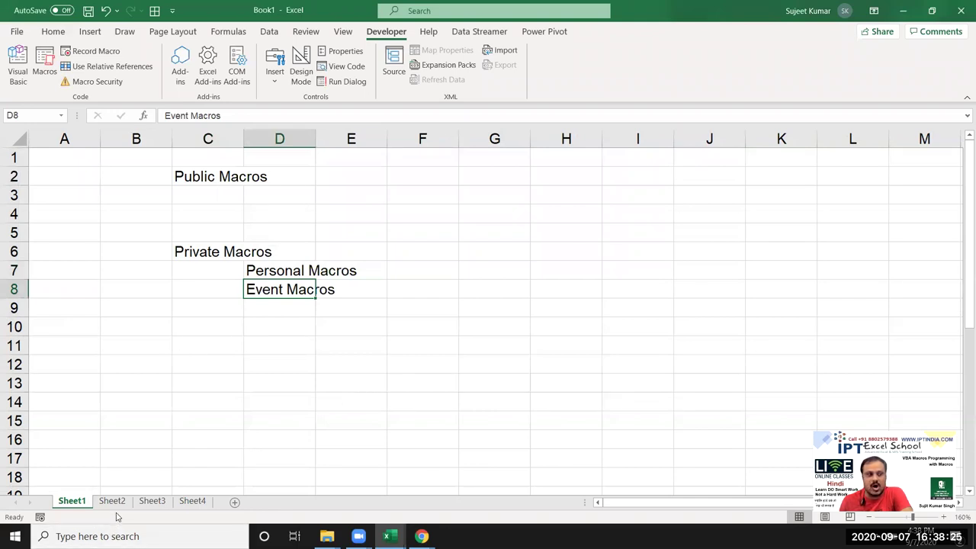
pyautogui.click(152, 501)
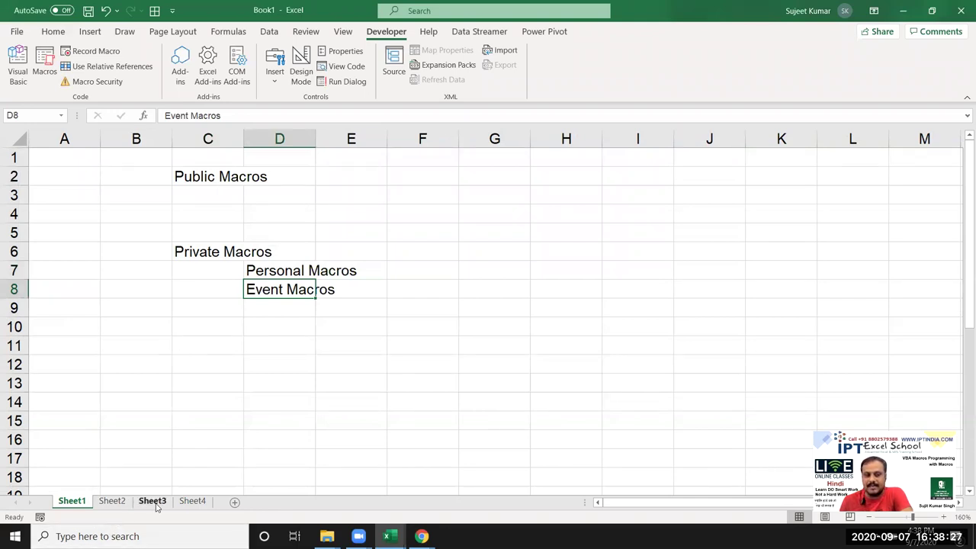
# - Turn P7 red on Sheet4, then on Sheet3 select D3, D4 and G4, which stay uncoloured
pyautogui.click(192, 500)
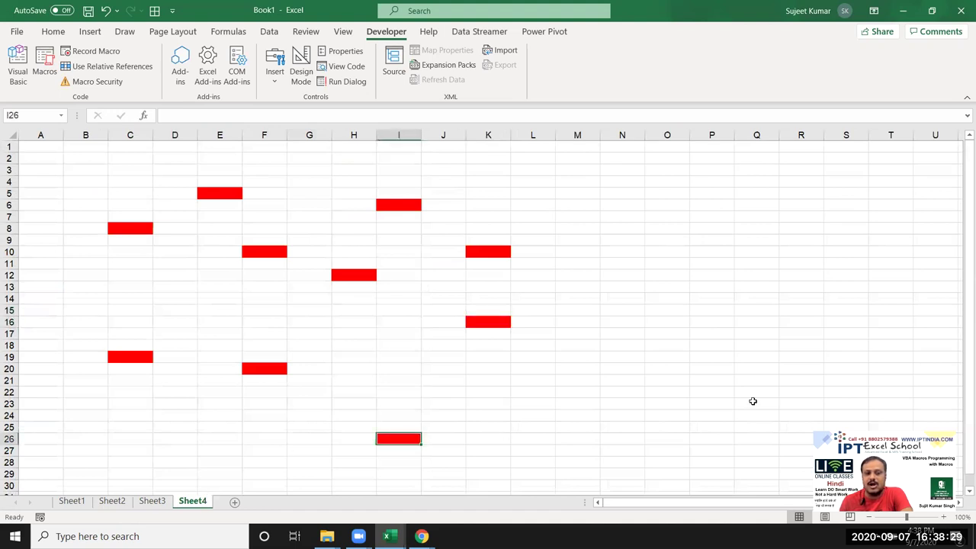
pyautogui.click(692, 215)
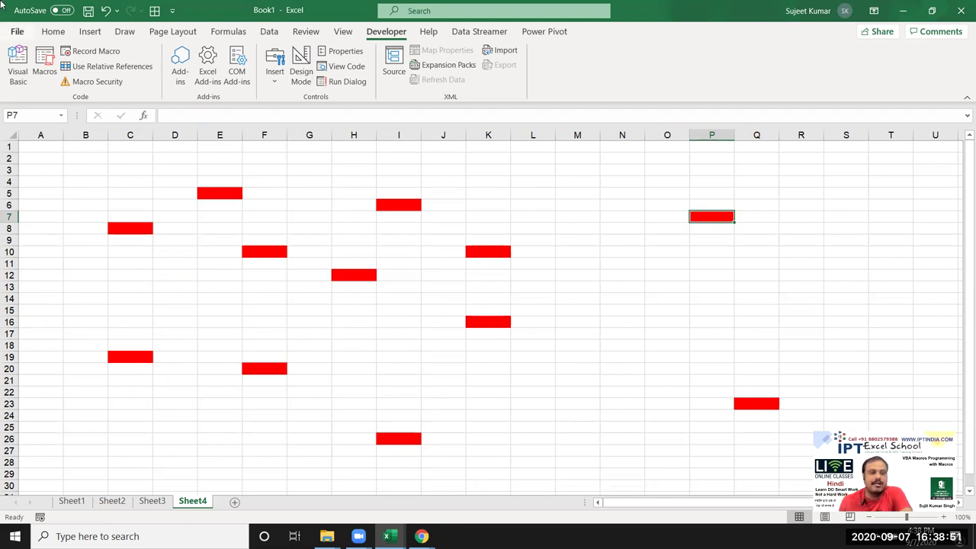
pyautogui.click(152, 501)
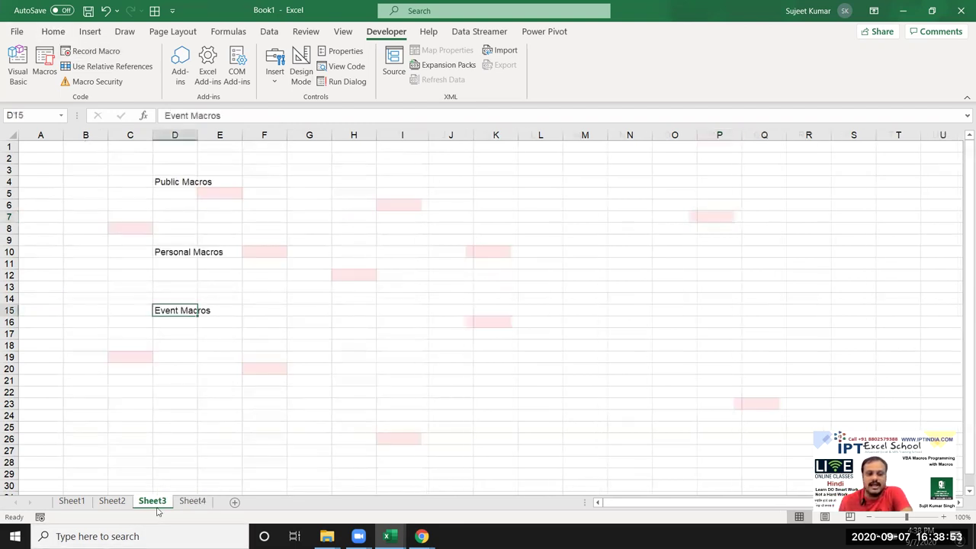
pyautogui.click(161, 169)
pyautogui.click(163, 178)
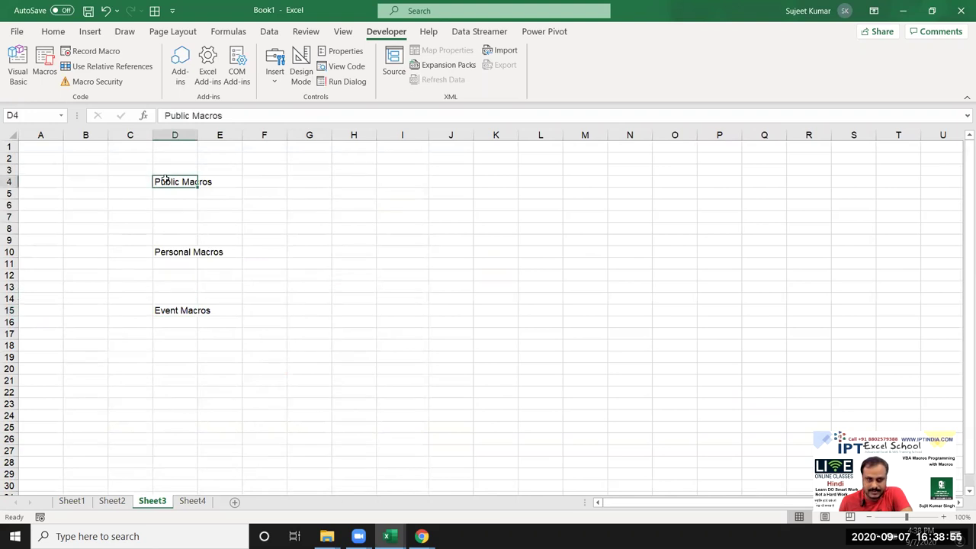
pyautogui.click(328, 184)
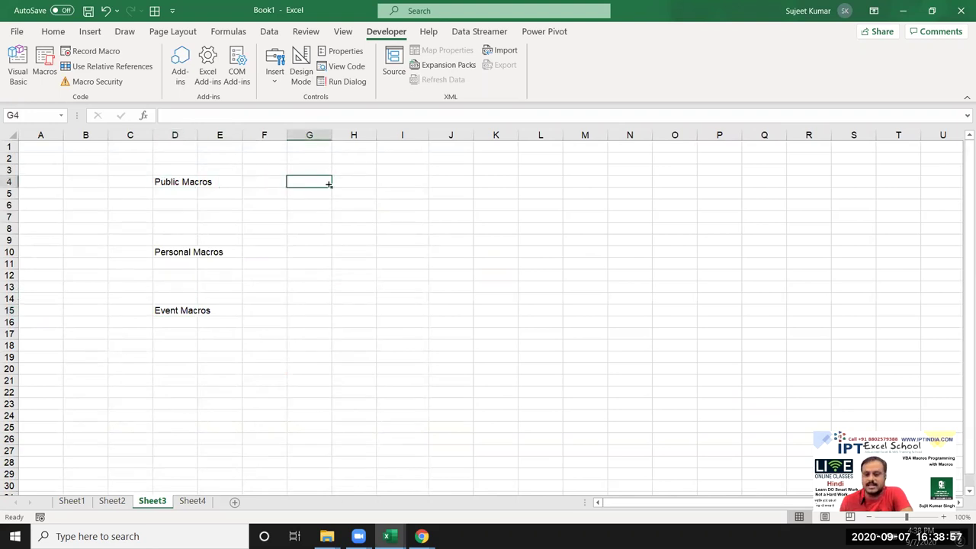
# - Open Module2 in the VBA editor and delete the raj1 procedure
pyautogui.click(18, 69)
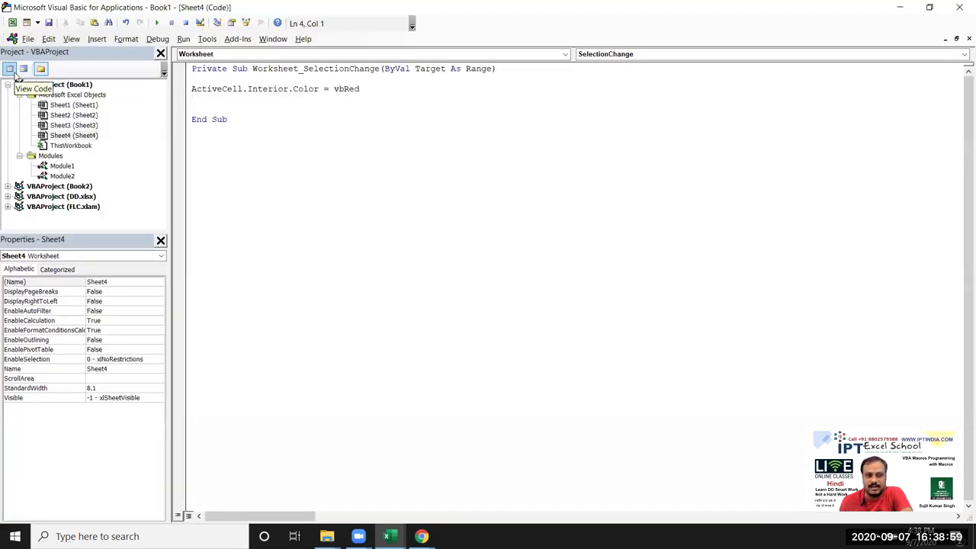
pyautogui.doubleClick(62, 176)
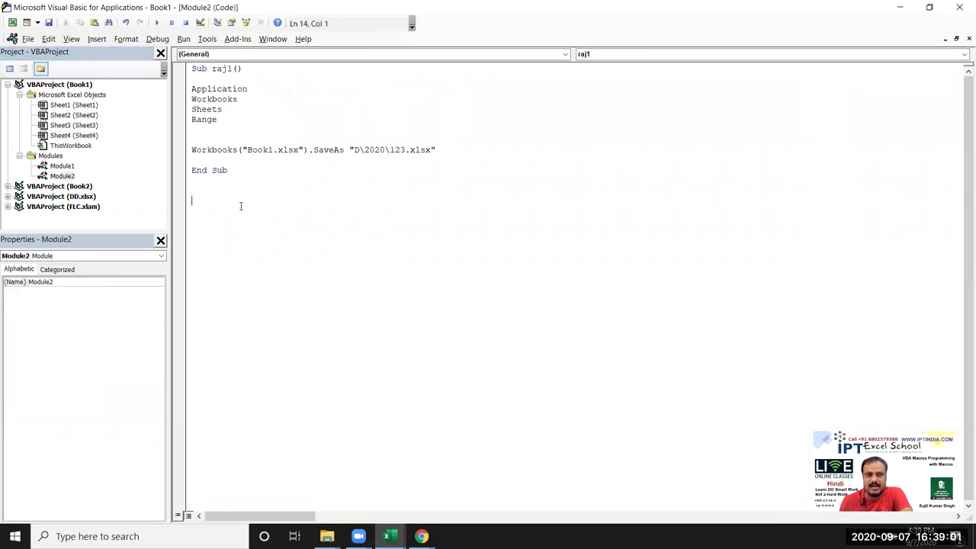
pyautogui.moveTo(240, 206); pyautogui.dragTo(196, 68)
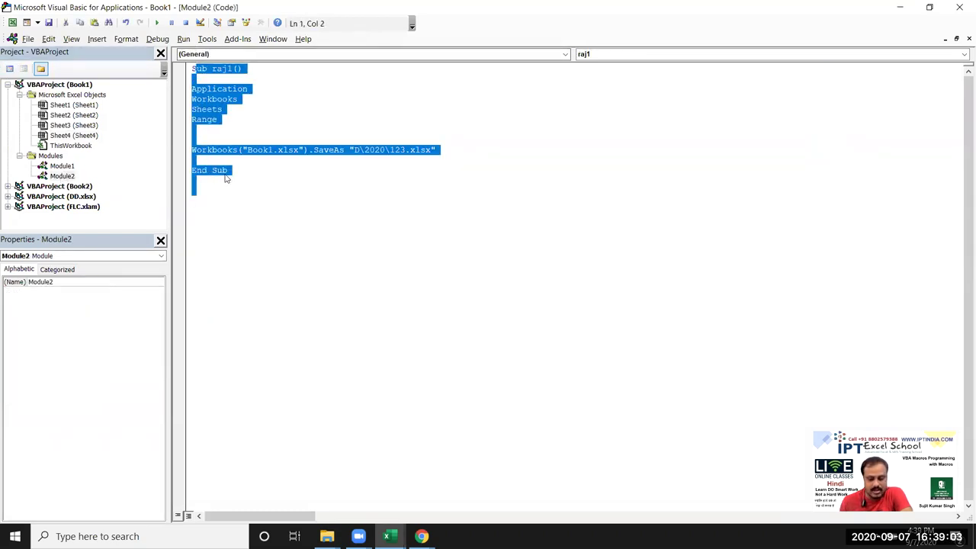
pyautogui.moveTo(227, 179); pyautogui.dragTo(182, 58)
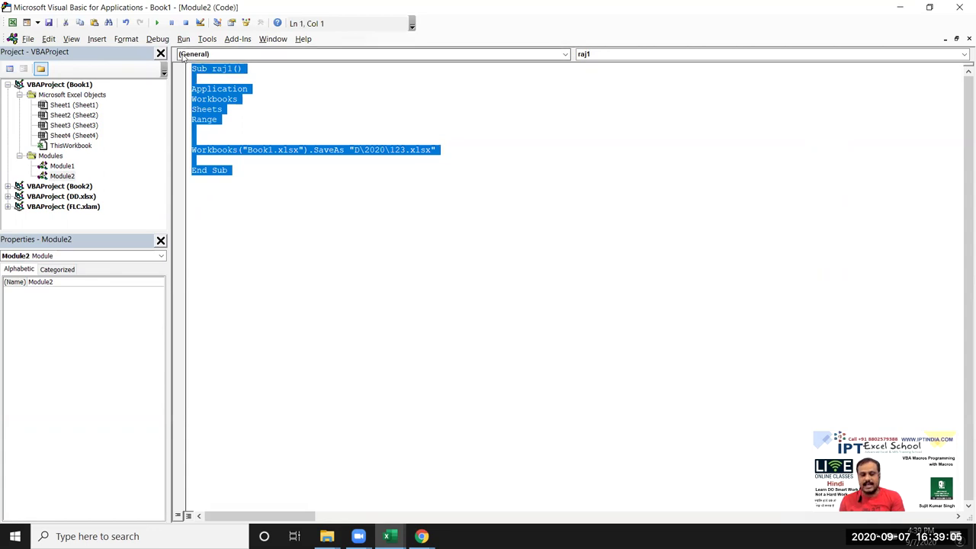
pyautogui.press('Delete')
# - Write a new empty procedure Sub text() with its End Sub
pyautogui.click(242, 117)
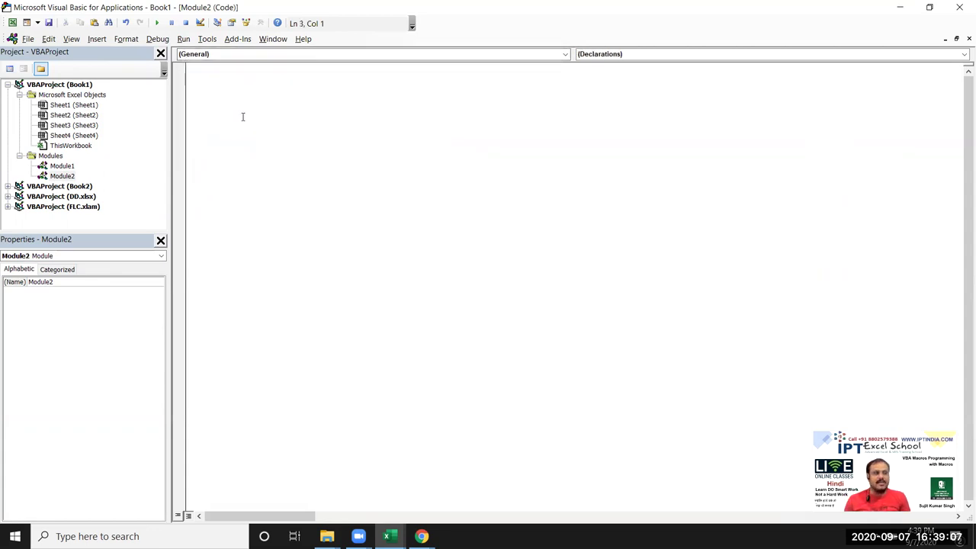
pyautogui.write('sub text()')
pyautogui.press('Return')
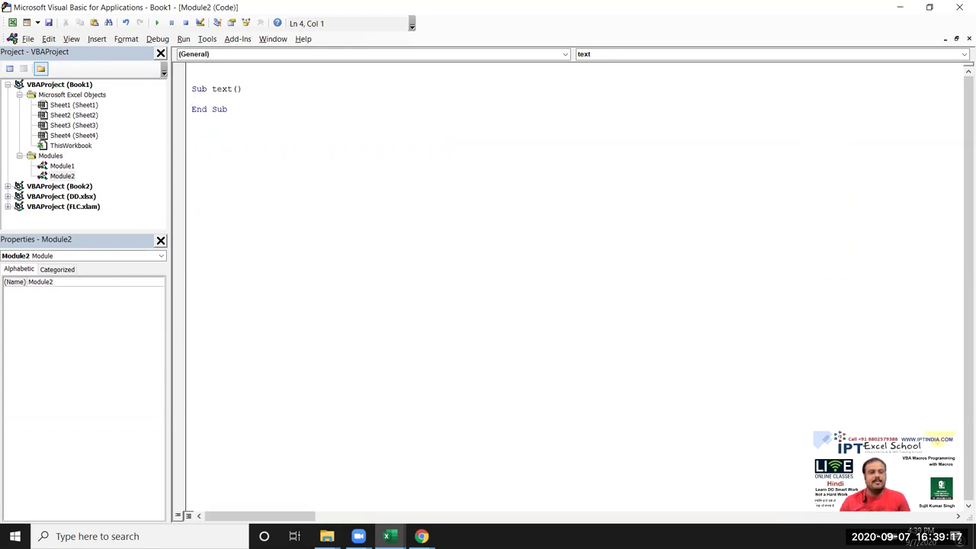
# - Edit the procedure name by adding Todday and removing the final t of text
pyautogui.click(233, 90)
pyautogui.write('Todday')
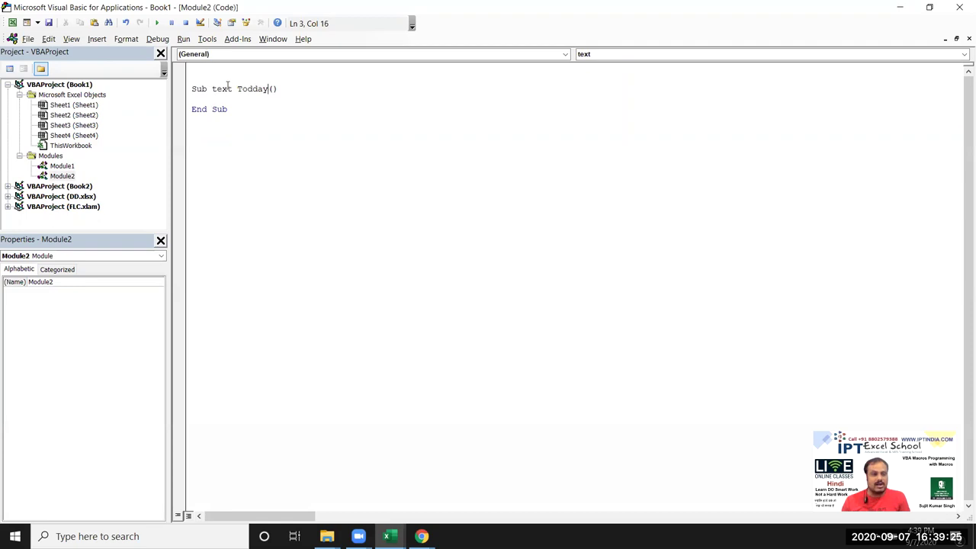
pyautogui.click(233, 88)
pyautogui.doubleClick(233, 89)
pyautogui.click(234, 88)
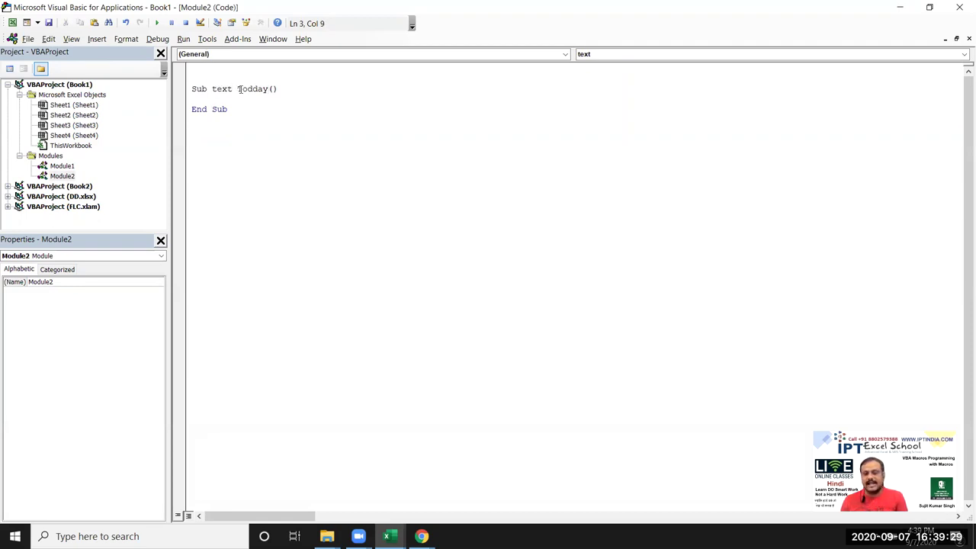
pyautogui.press('BackSpace')
# - Dismiss the compile error and remove the stray space from the procedure name tex_ Todday
pyautogui.write('t')
pyautogui.click(303, 128)
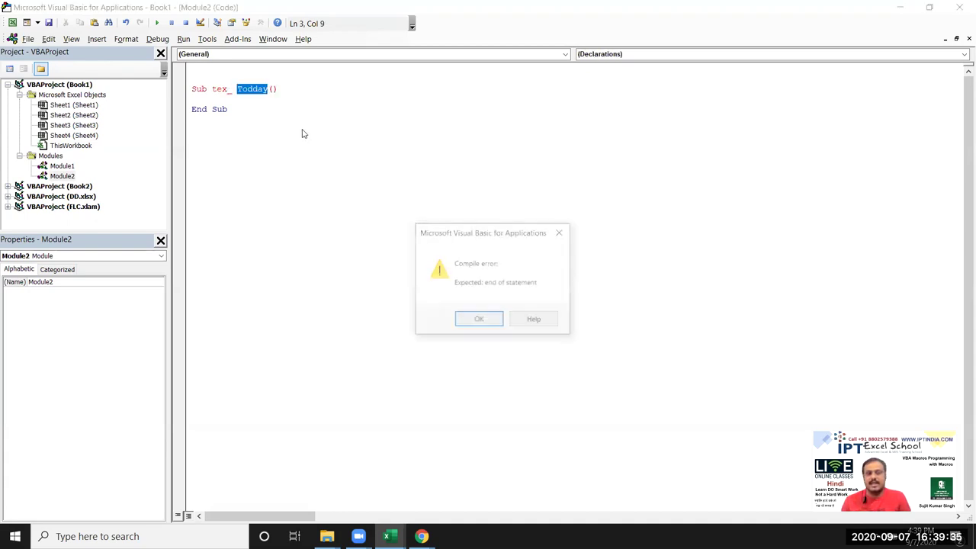
pyautogui.press('Return')
pyautogui.click(238, 90)
pyautogui.press('BackSpace')
pyautogui.click(269, 95)
# - Correct the procedure name to test_Todday, then rename it to raj1
pyautogui.click(228, 90)
pyautogui.press('BackSpace')
pyautogui.write('st')
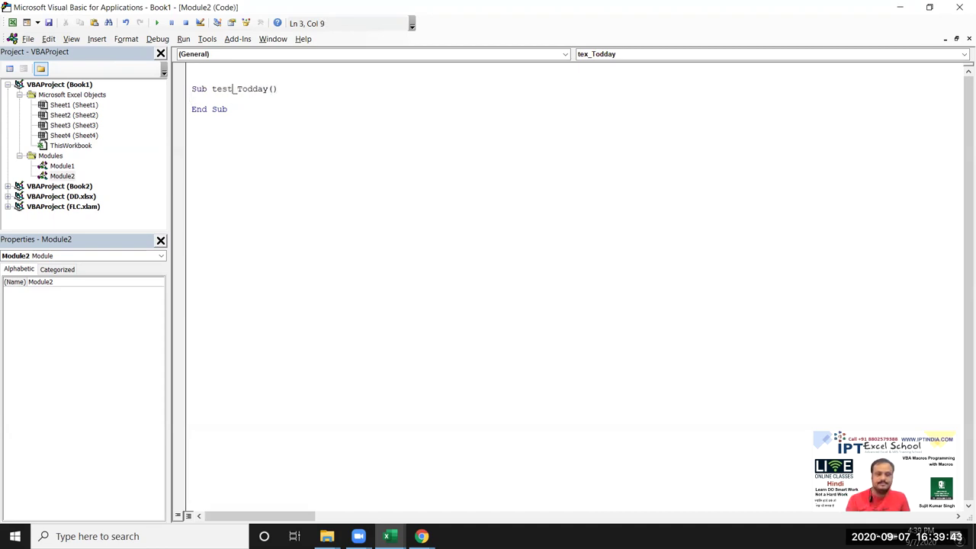
pyautogui.click(249, 97)
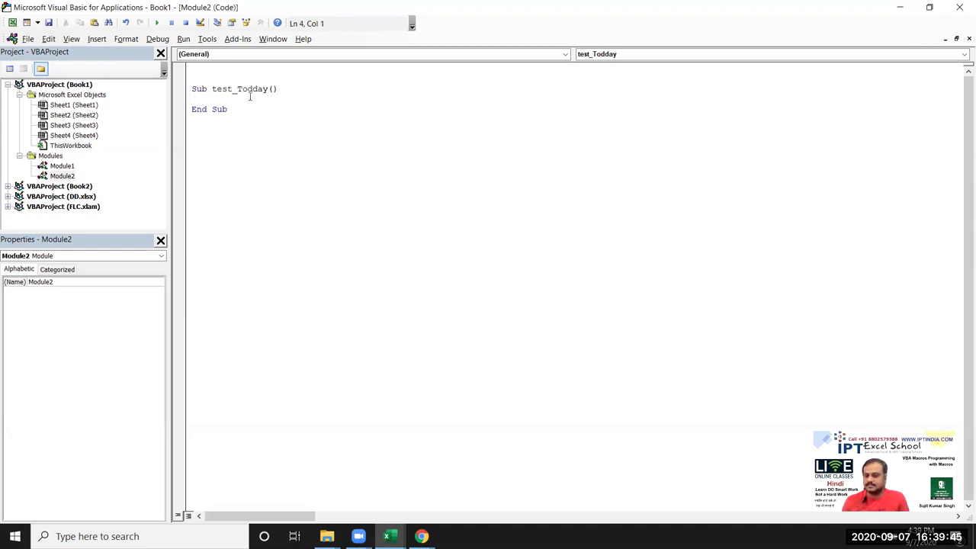
pyautogui.moveTo(267, 89); pyautogui.dragTo(208, 88)
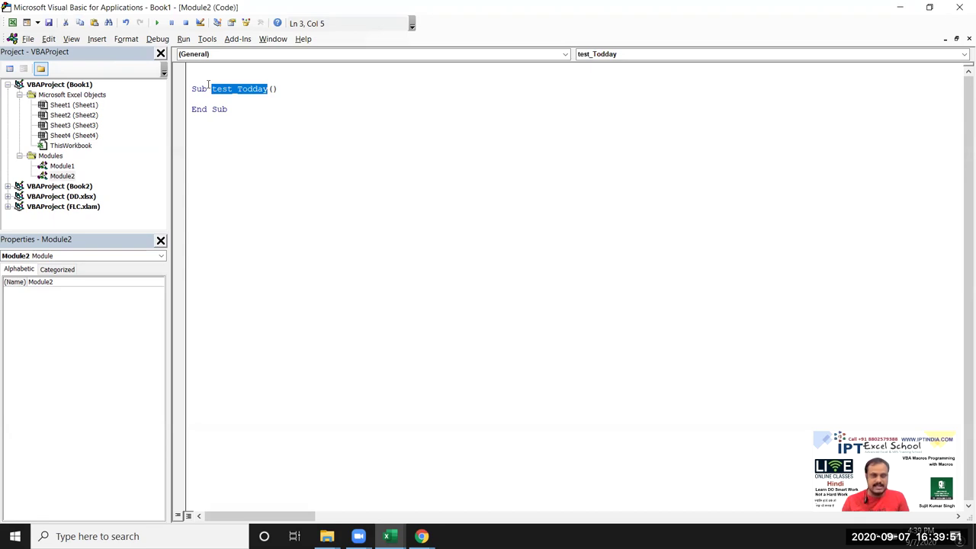
pyautogui.write('raj1')
pyautogui.click(235, 140)
# - Return to the Excel workbook and bring up the list of available macros
pyautogui.click(227, 99)
pyautogui.hotkey('alt', 'Tab')
pyautogui.hotkey('alt', 'F8')
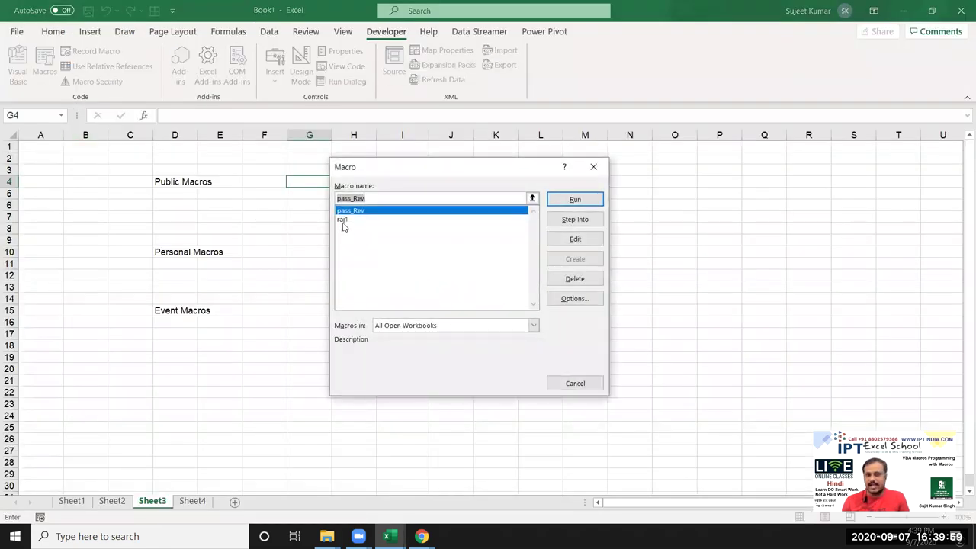
# - Select raj1 in the Macro dialog and try to run it, then close the dialog and show Sheet1
pyautogui.click(343, 220)
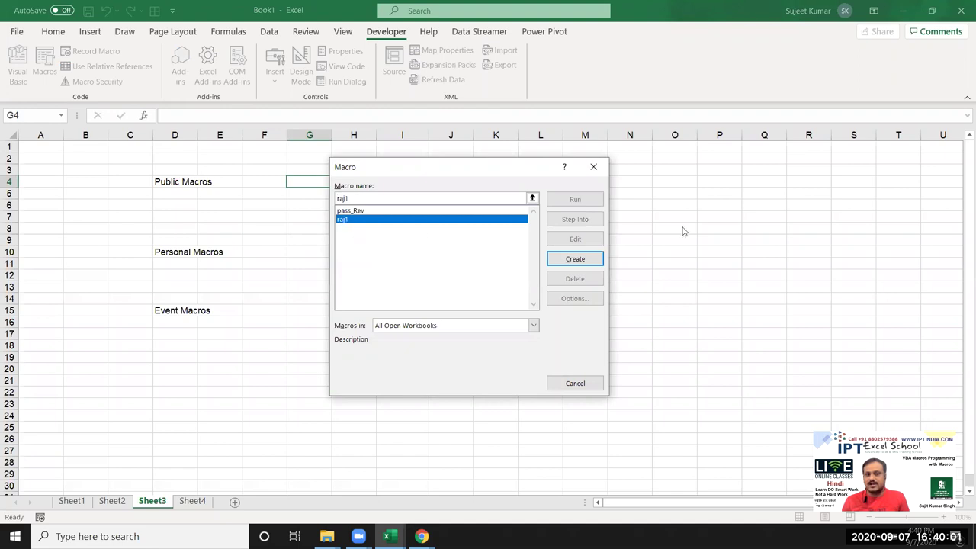
pyautogui.click(496, 196)
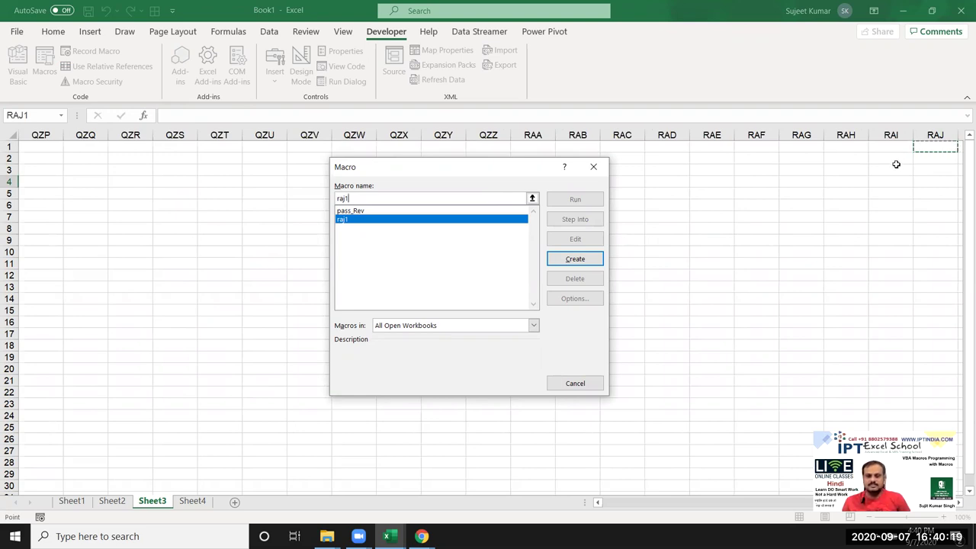
pyautogui.click(595, 168)
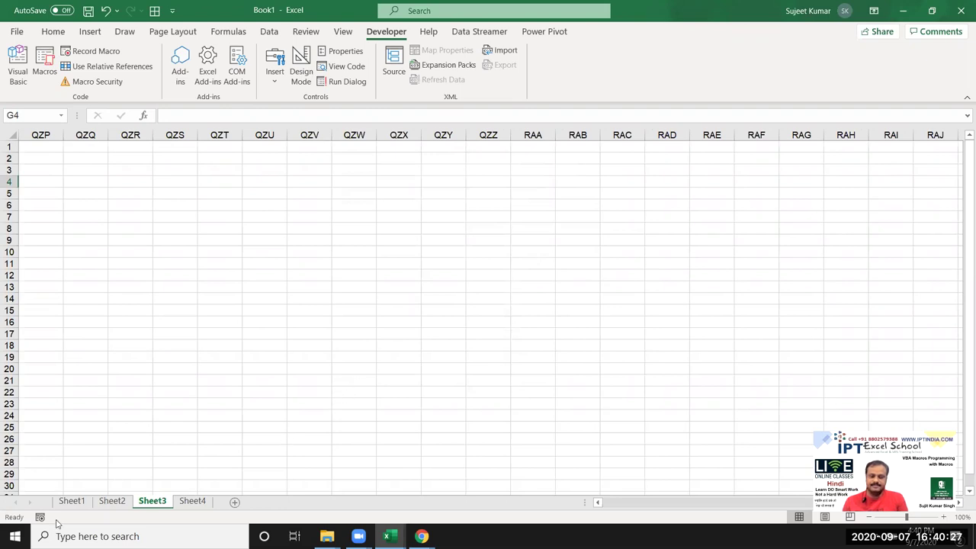
pyautogui.click(72, 501)
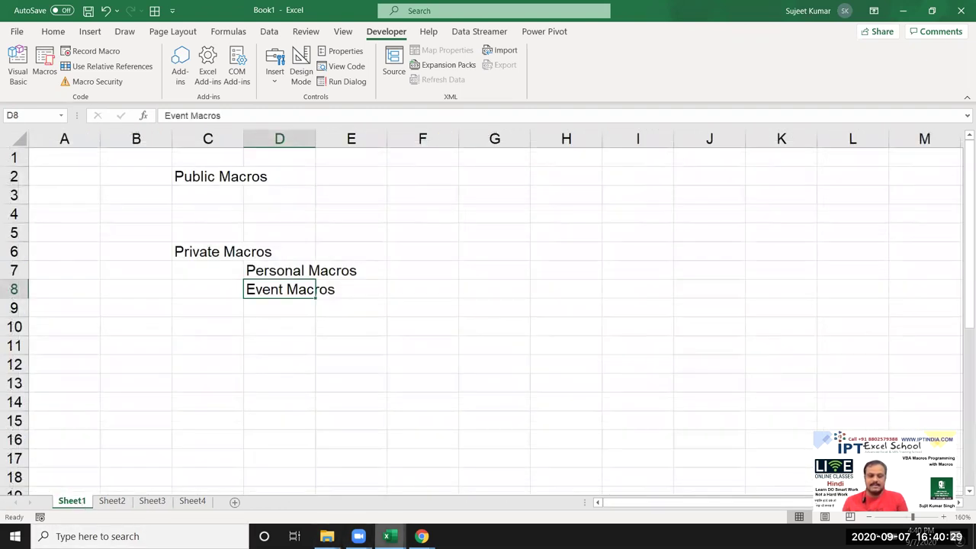
pyautogui.click(387, 536)
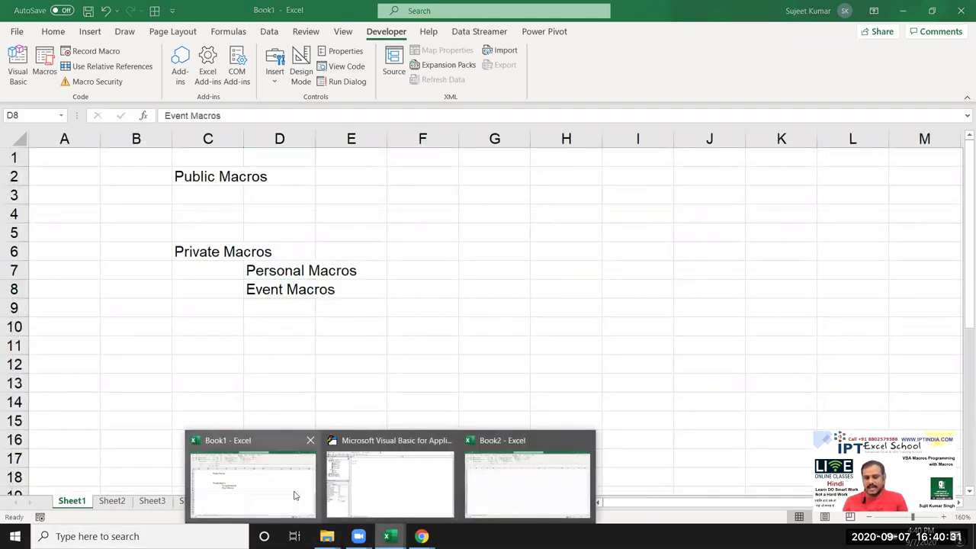
# - In the VBA editor's raj1 procedure, type Application, Workbooks, Sheets and Range on separate lines
pyautogui.click(350, 492)
pyautogui.press('Return')
pyautogui.press('Return')
pyautogui.press('Up')
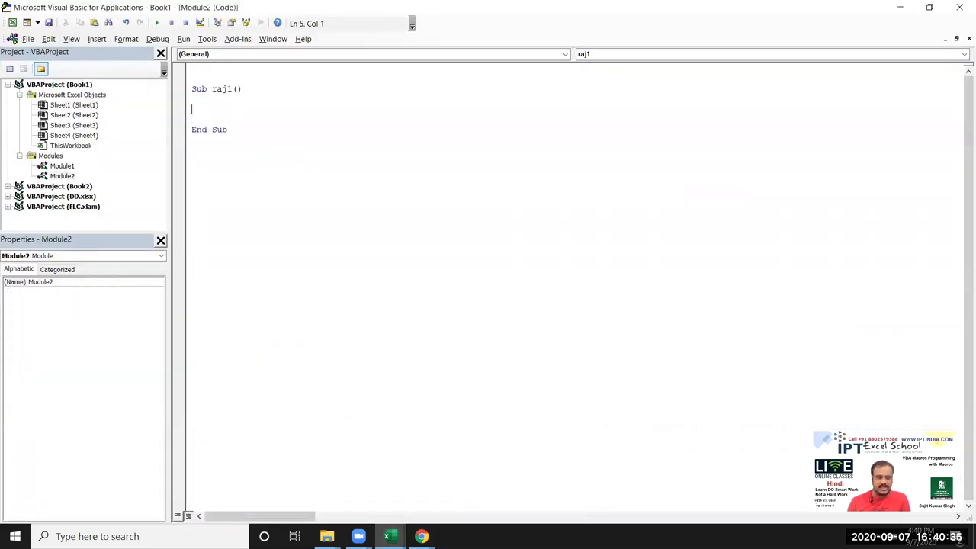
pyautogui.write('application')
pyautogui.press('Return')
pyautogui.write('workbooks')
pyautogui.press('Return')
pyautogui.write('sheets')
pyautogui.press('Return')
pyautogui.write('range')
pyautogui.press('Return')
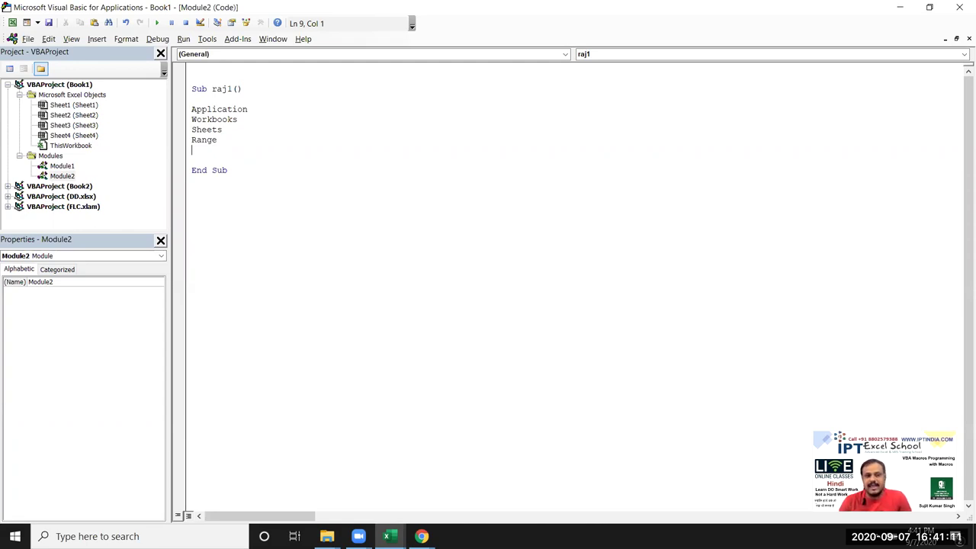
# - Highlight the four object lines, then add blank lines above End Sub
pyautogui.hotkey('shift', 'Up')
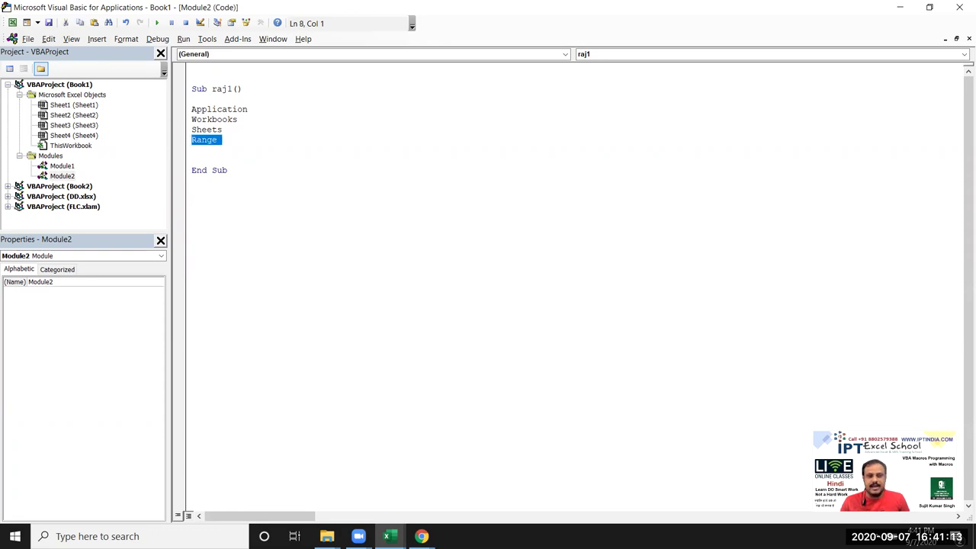
pyautogui.hotkey('shift', 'Up')
pyautogui.hotkey('shift', 'Up')
pyautogui.hotkey('shift', 'Up')
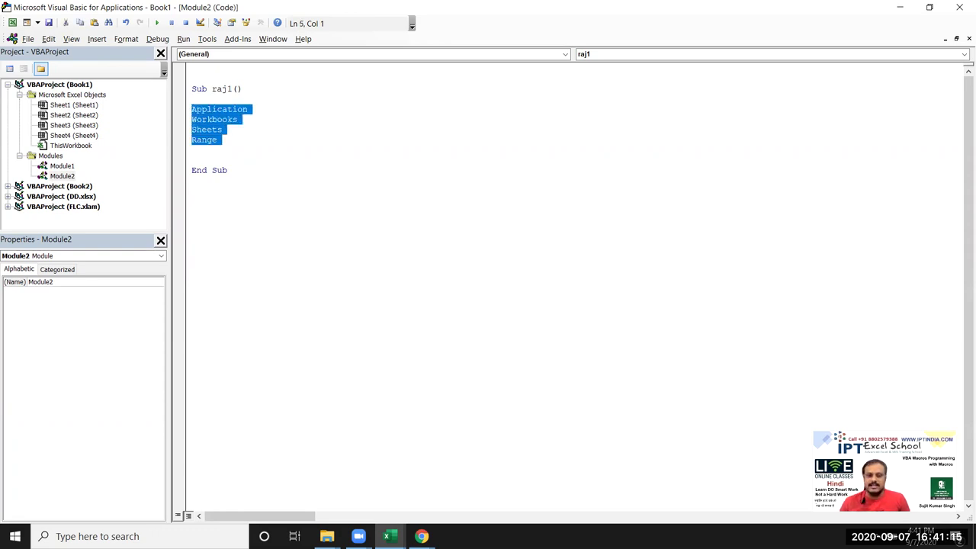
pyautogui.click(192, 150)
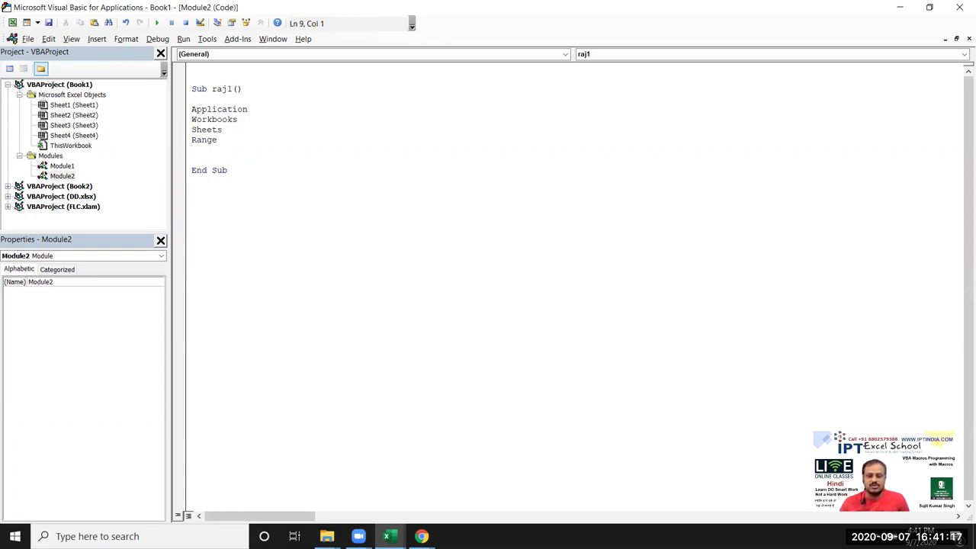
pyautogui.press('Return')
pyautogui.press('Return')
pyautogui.press('Return')
pyautogui.press('Return')
pyautogui.click(192, 180)
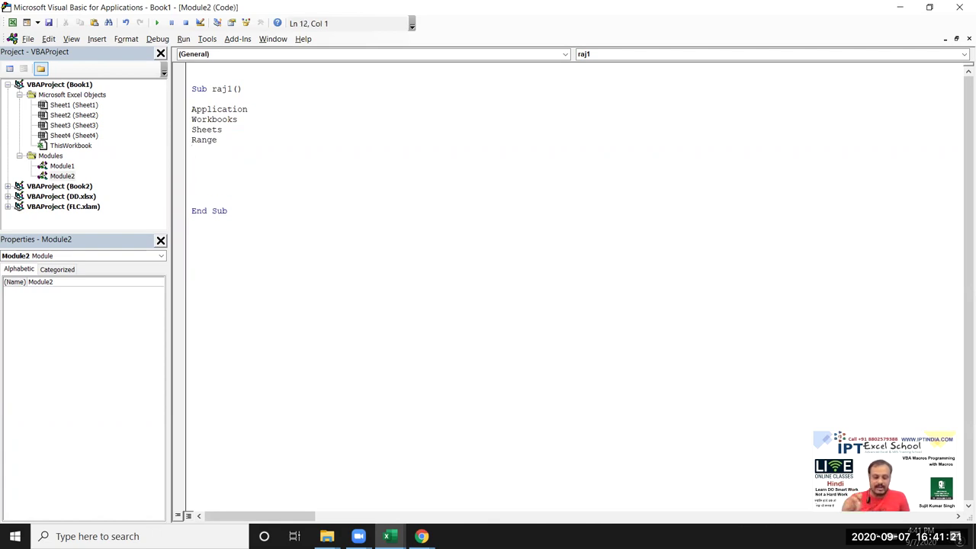
# - Write Workbooks("Book1.xlsx").SaveAs "D:\2019\123.xlsx" in raj1 above End Sub
pyautogui.write('workbooks')
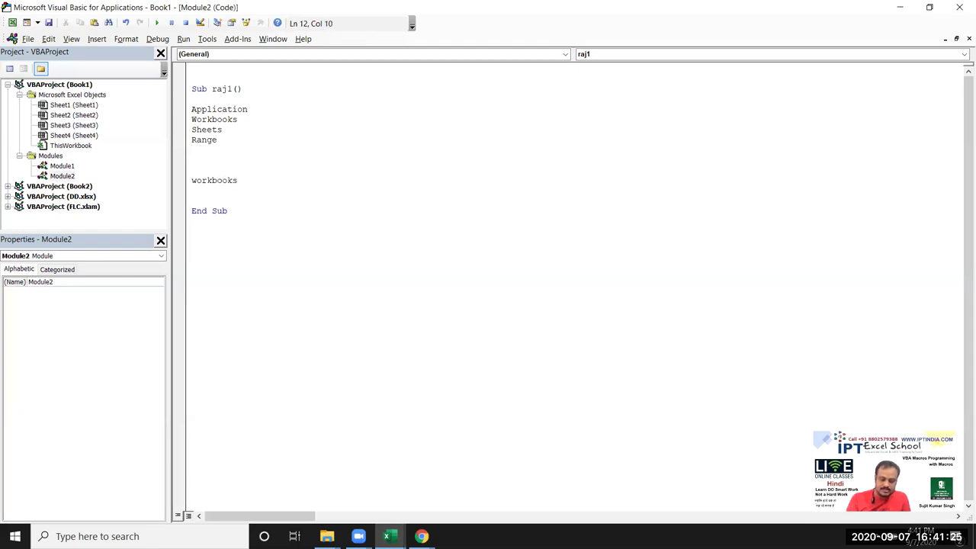
pyautogui.write('("')
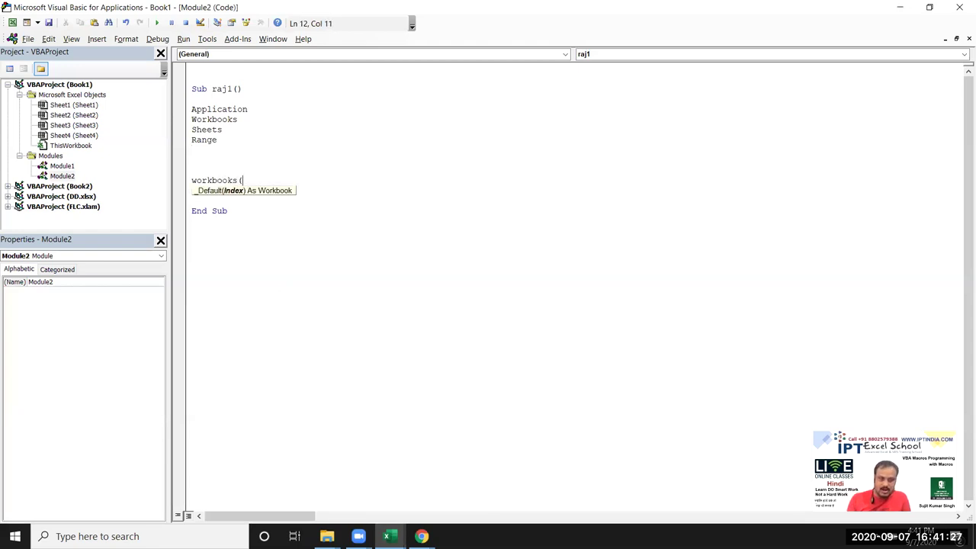
pyautogui.write('Boo')
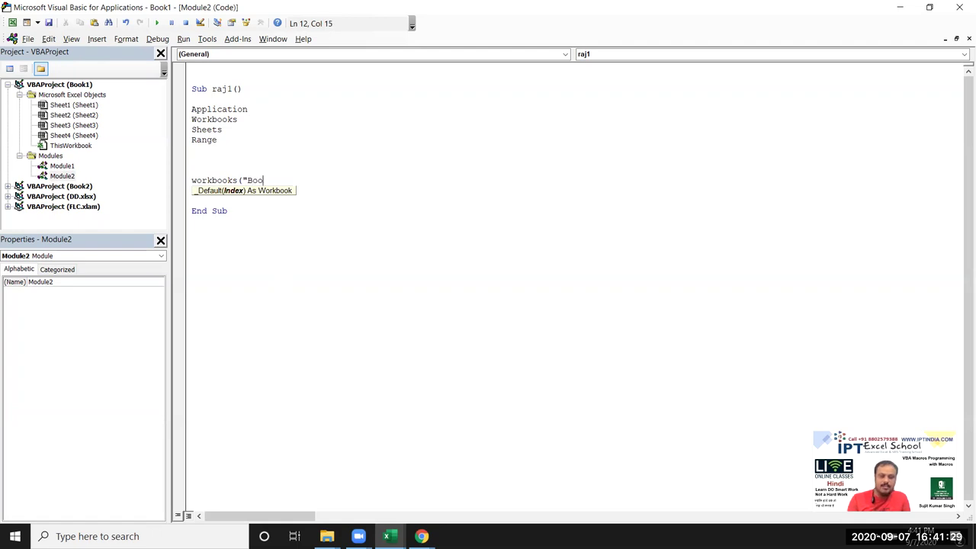
pyautogui.write('k1.xlsx"')
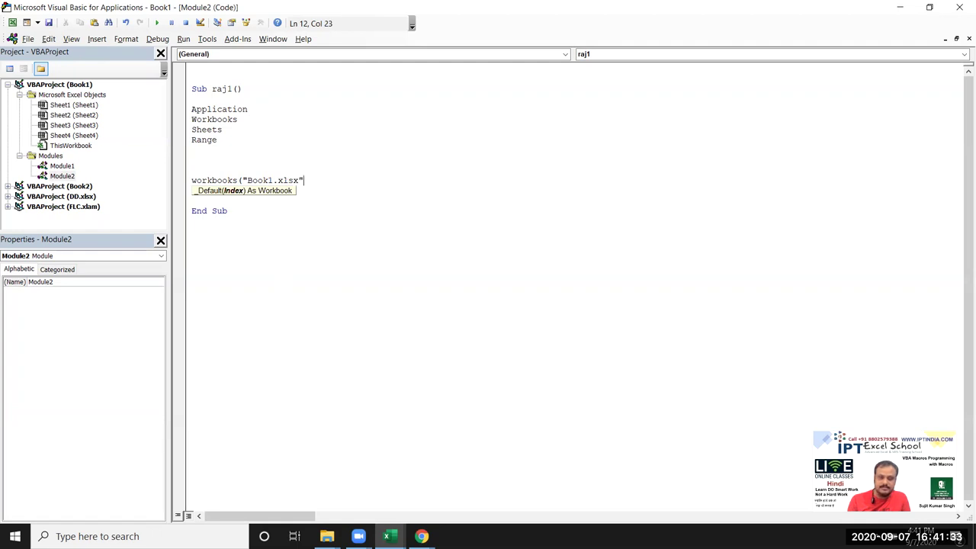
pyautogui.write('),')
pyautogui.press('BackSpace')
pyautogui.write('.sa')
pyautogui.press('Down')
pyautogui.press('Tab')
pyautogui.write('"D:\\')
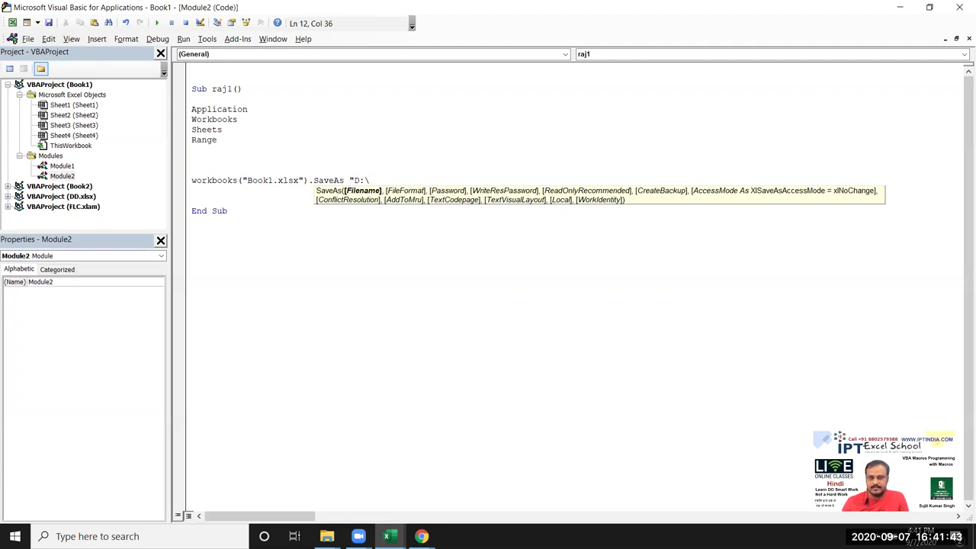
pyautogui.write('201')
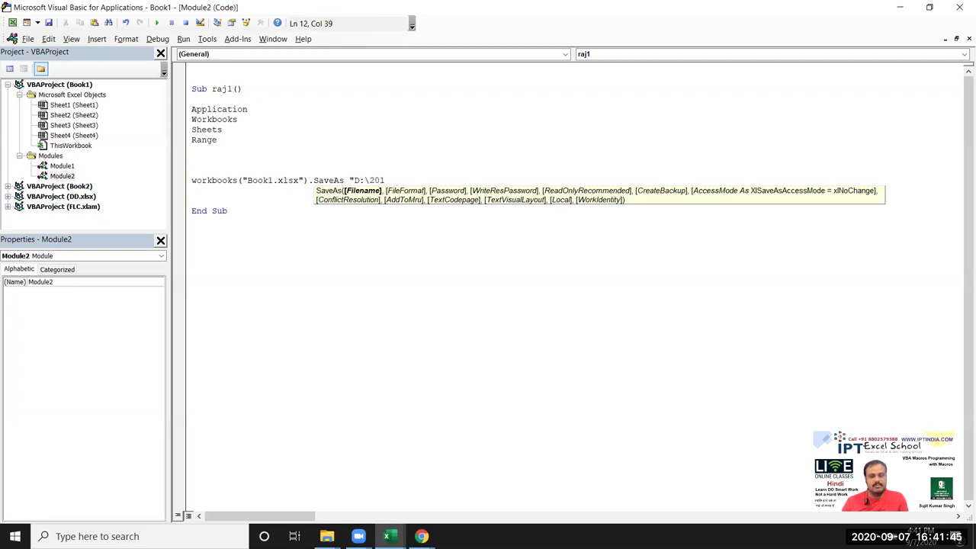
pyautogui.write('9\\123.xlsx"')
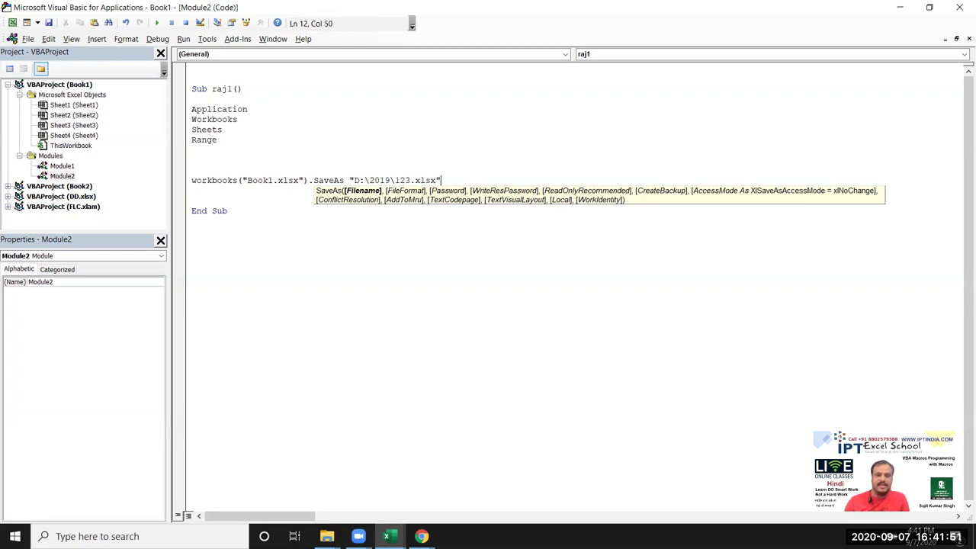
pyautogui.click(307, 277)
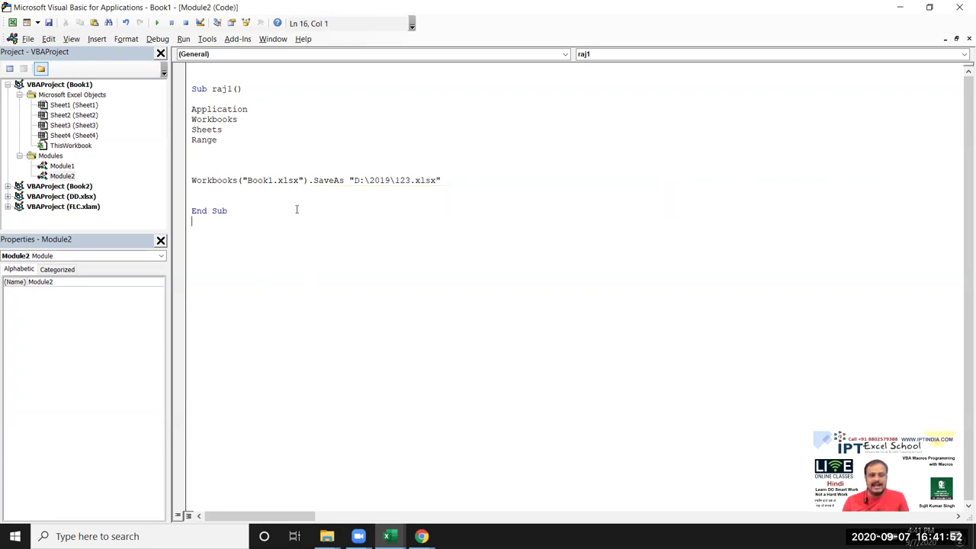
# - Highlight the statement's parts in turn: Workbooks, Book1.xlsx, SaveAs and the save path
pyautogui.doubleClick(214, 182)
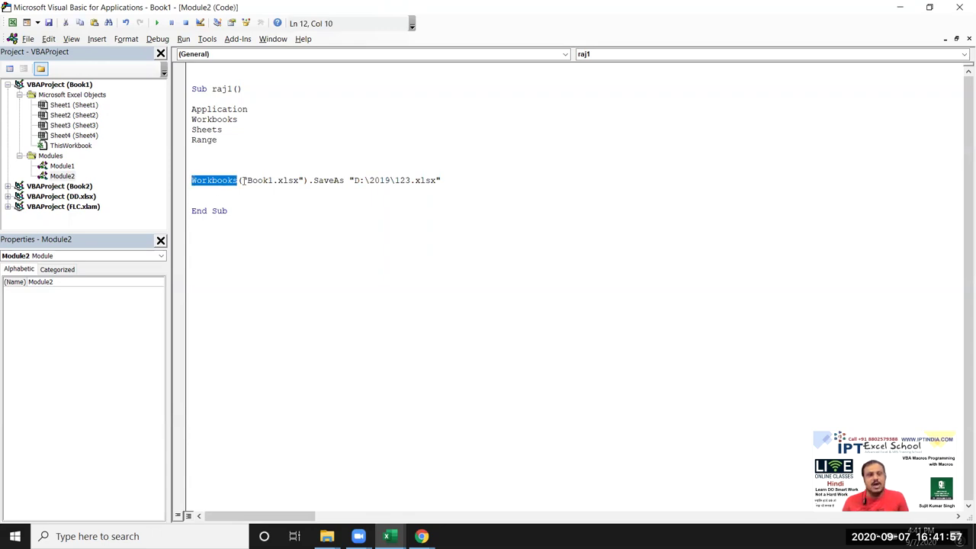
pyautogui.moveTo(241, 181); pyautogui.dragTo(294, 179)
pyautogui.doubleClick(334, 181)
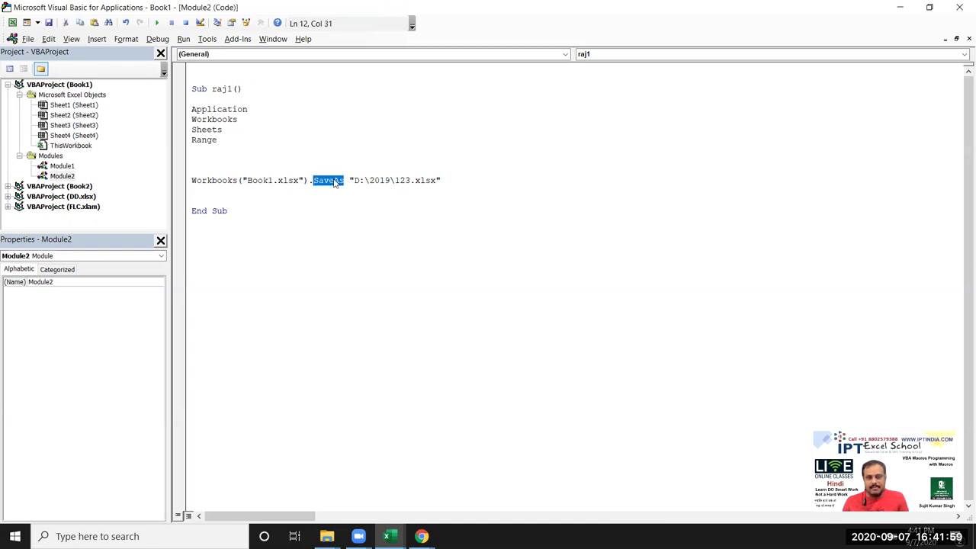
pyautogui.moveTo(354, 181); pyautogui.dragTo(462, 190)
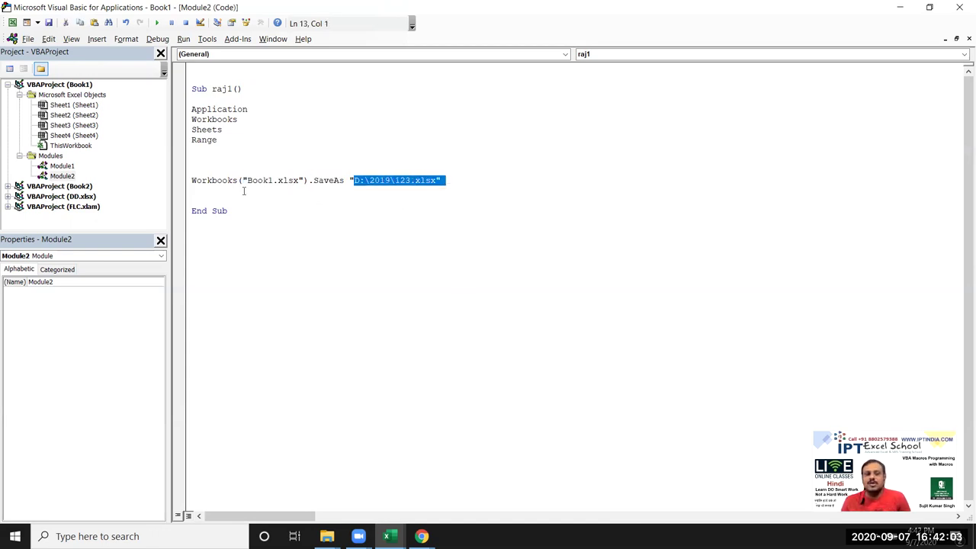
pyautogui.moveTo(237, 181); pyautogui.dragTo(192, 171)
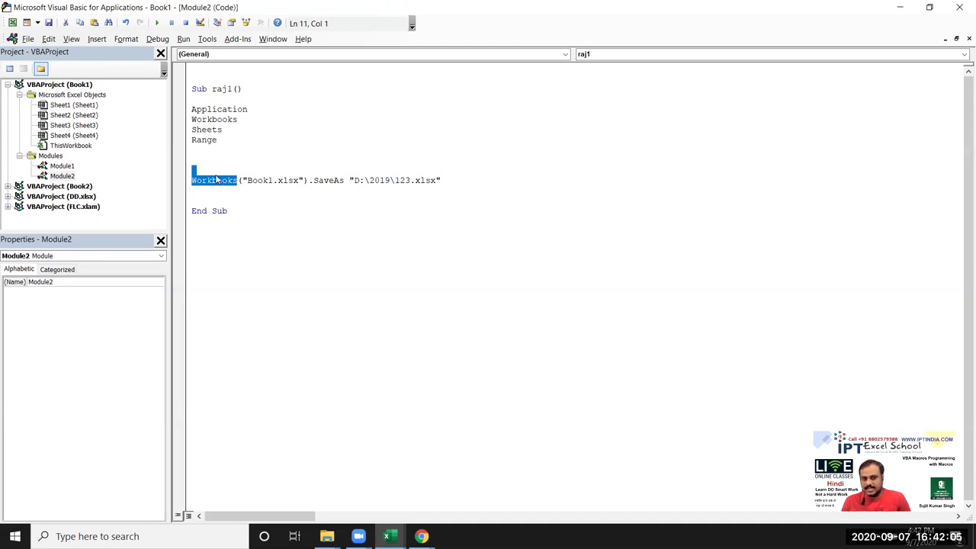
pyautogui.doubleClick(259, 180)
pyautogui.click(330, 173)
pyautogui.click(329, 180)
pyautogui.click(410, 180)
pyautogui.click(308, 189)
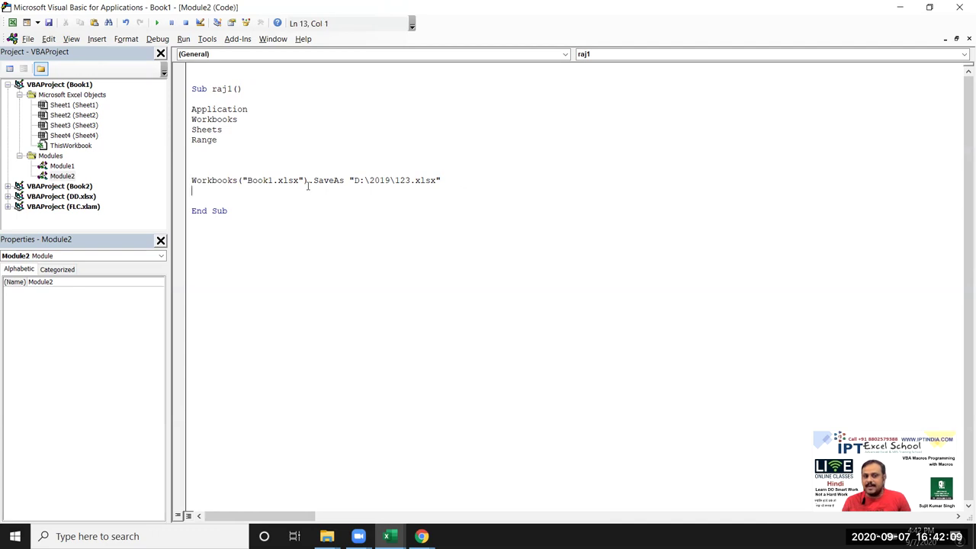
pyautogui.moveTo(445, 181); pyautogui.dragTo(206, 183)
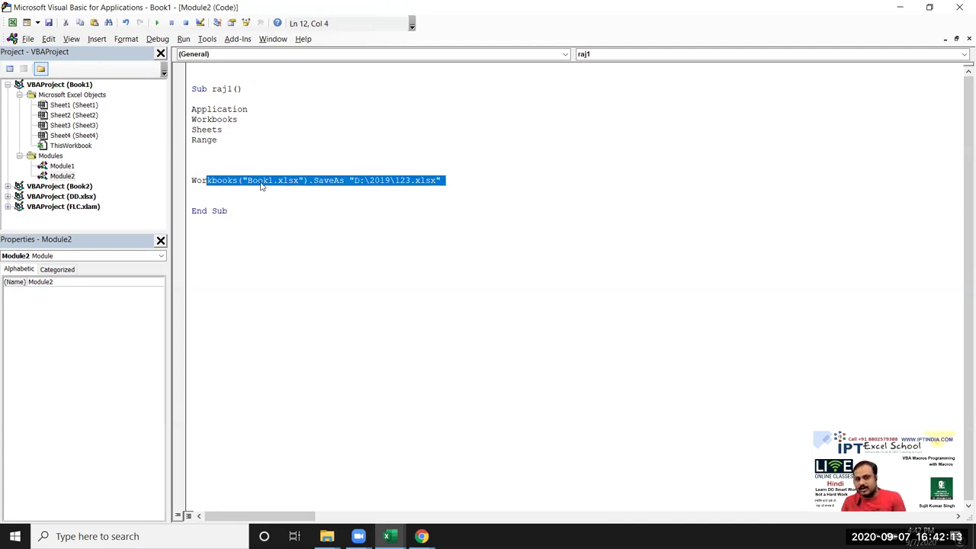
pyautogui.click(313, 187)
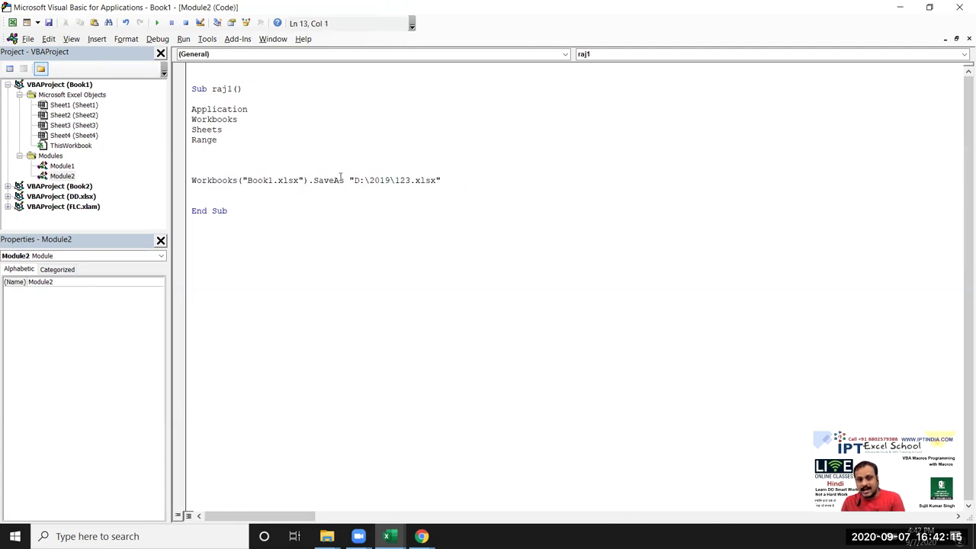
pyautogui.moveTo(350, 180); pyautogui.dragTo(440, 180)
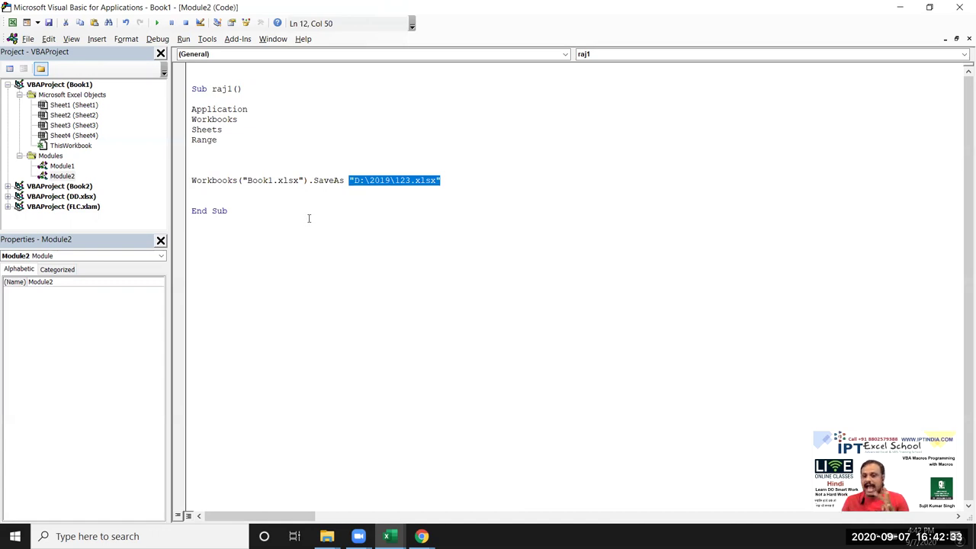
# - Add a Workbooks.Add line below the SaveAs statement in raj1
pyautogui.click(270, 192)
pyautogui.press('Return')
pyautogui.write('workbooks.ad')
pyautogui.press('Tab')
pyautogui.press('Return')
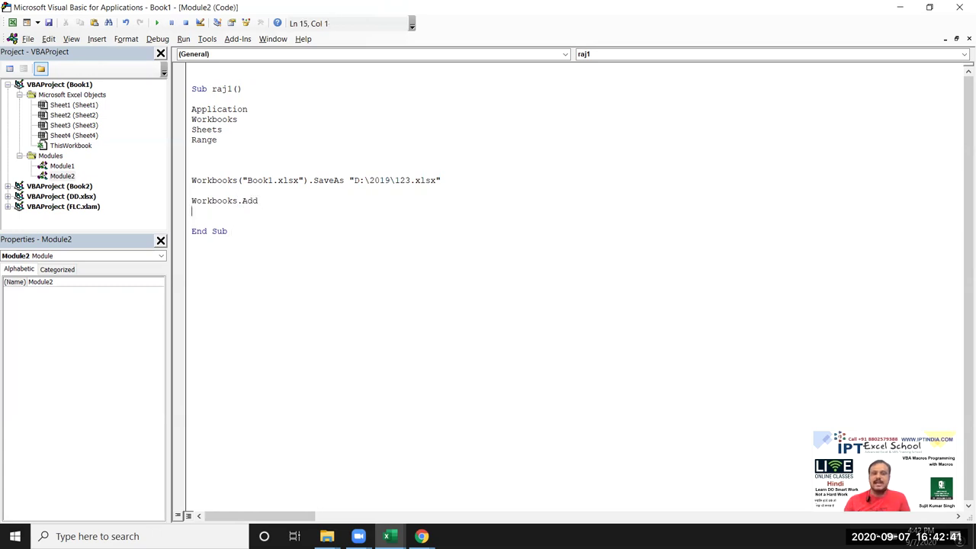
# - Highlight Workbooks, Add and SaveAs across both statements, then switch to Excel
pyautogui.doubleClick(215, 202)
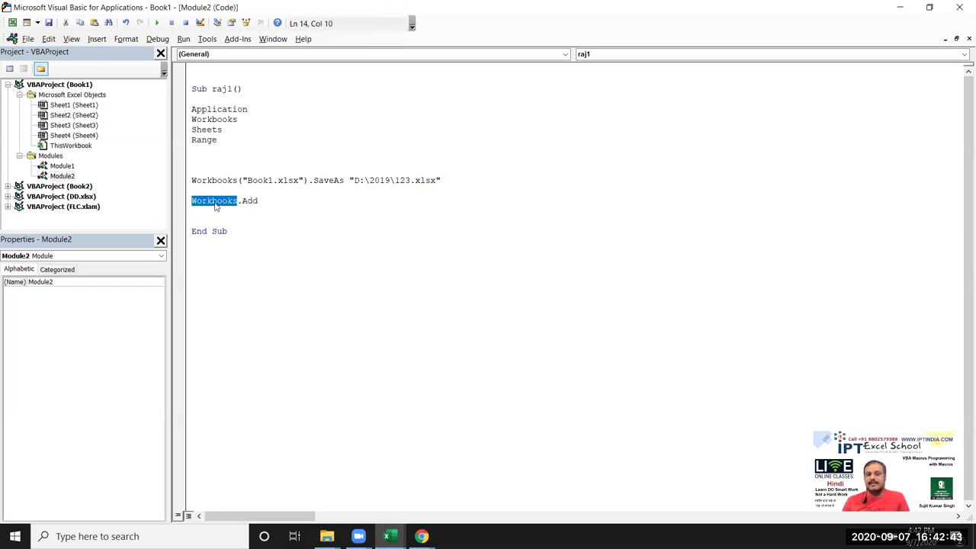
pyautogui.doubleClick(250, 201)
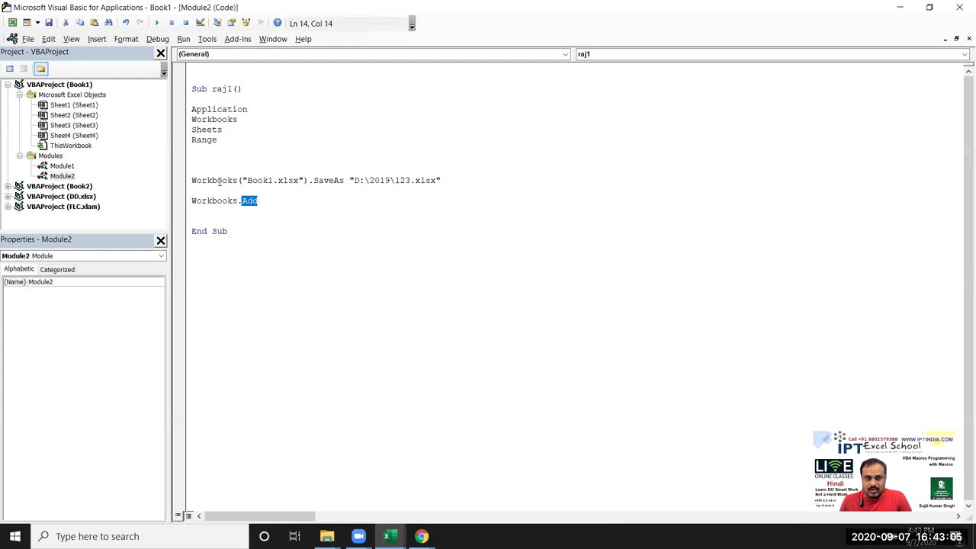
pyautogui.doubleClick(220, 180)
pyautogui.click(343, 186)
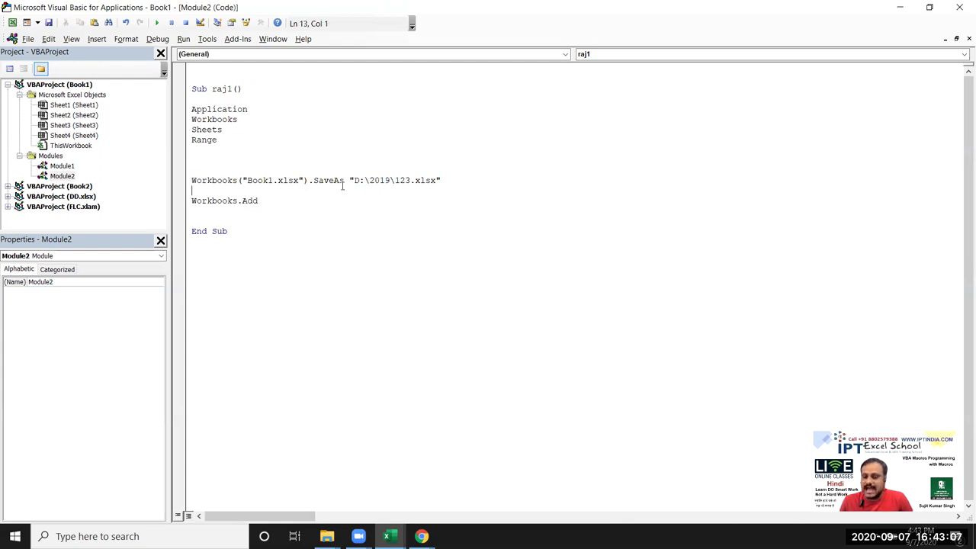
pyautogui.doubleClick(342, 181)
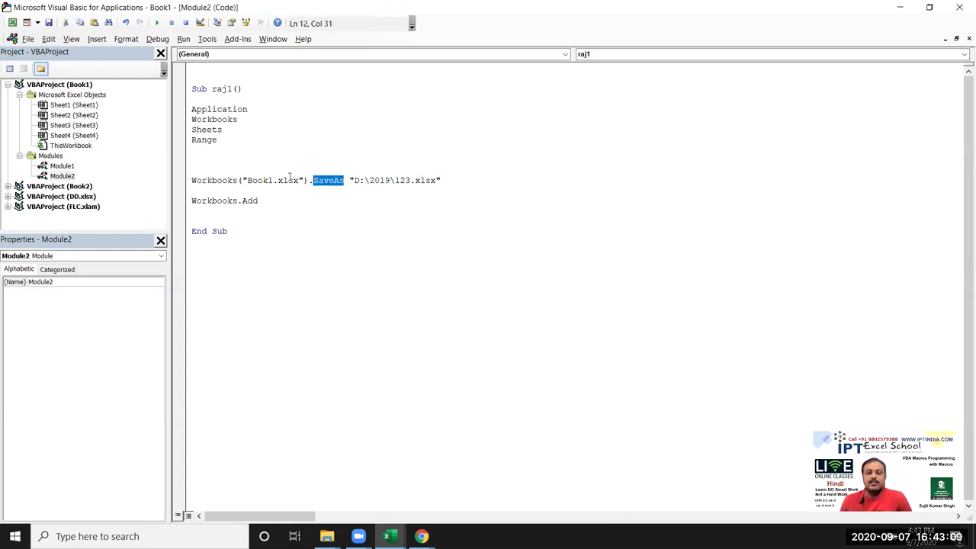
pyautogui.click(213, 172)
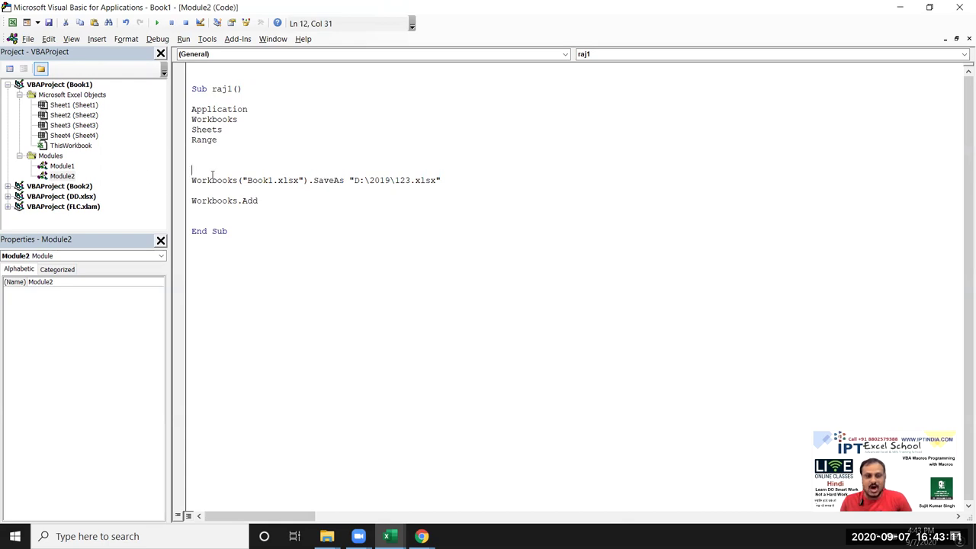
pyautogui.doubleClick(213, 180)
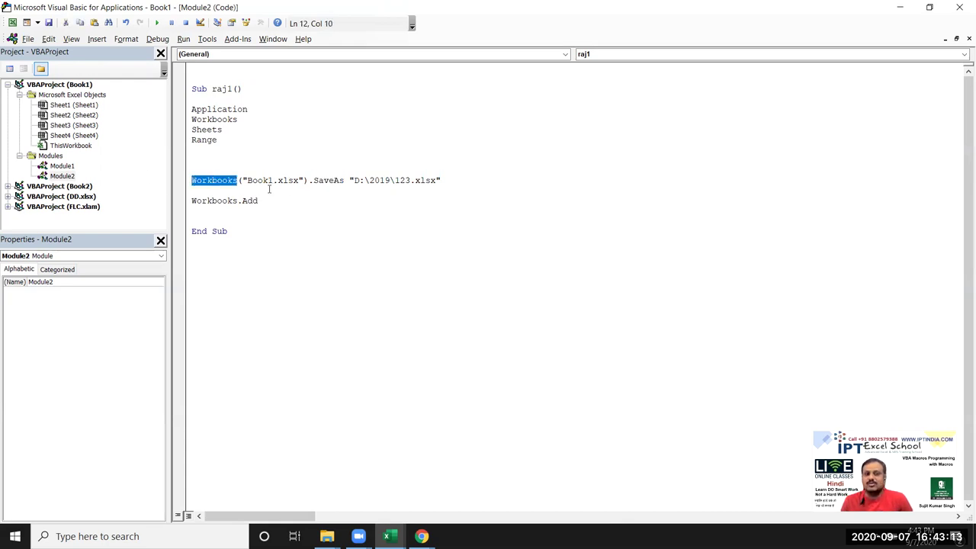
pyautogui.doubleClick(326, 182)
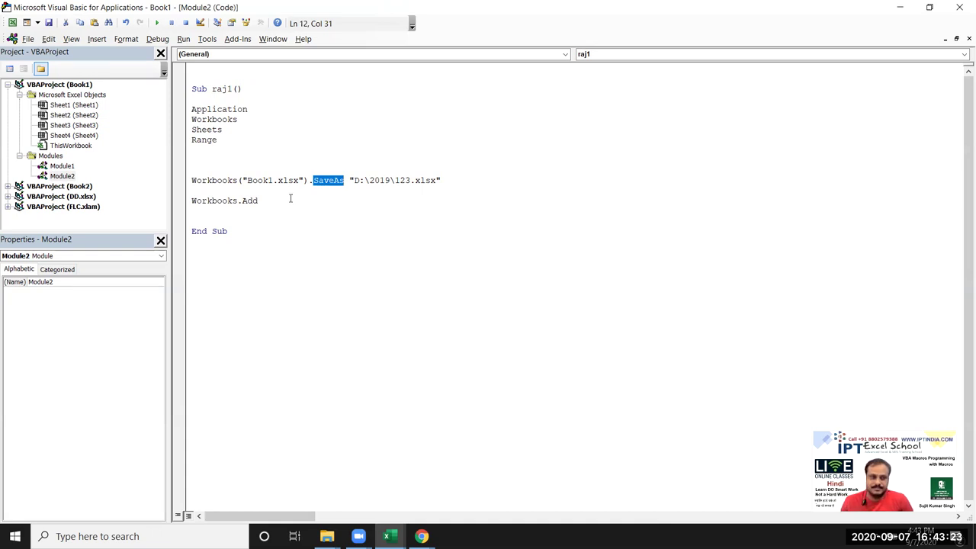
pyautogui.click(290, 198)
pyautogui.click(222, 169)
pyautogui.moveTo(207, 169); pyautogui.dragTo(225, 211)
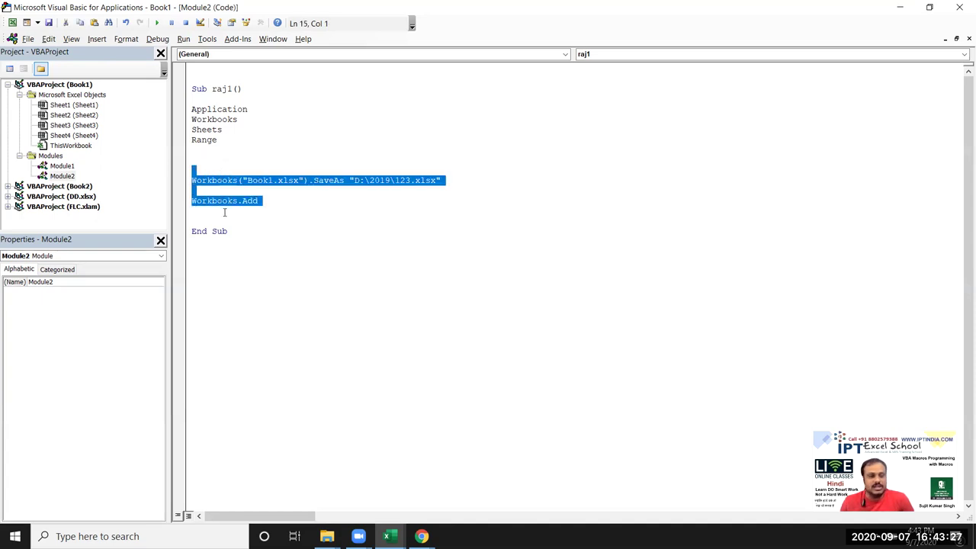
pyautogui.hotkey('alt', 'F11')
# - Bring Book1 forward, browse Sheet2 through Sheet4, and jump to A1 on Sheet3
pyautogui.moveTo(386, 534)
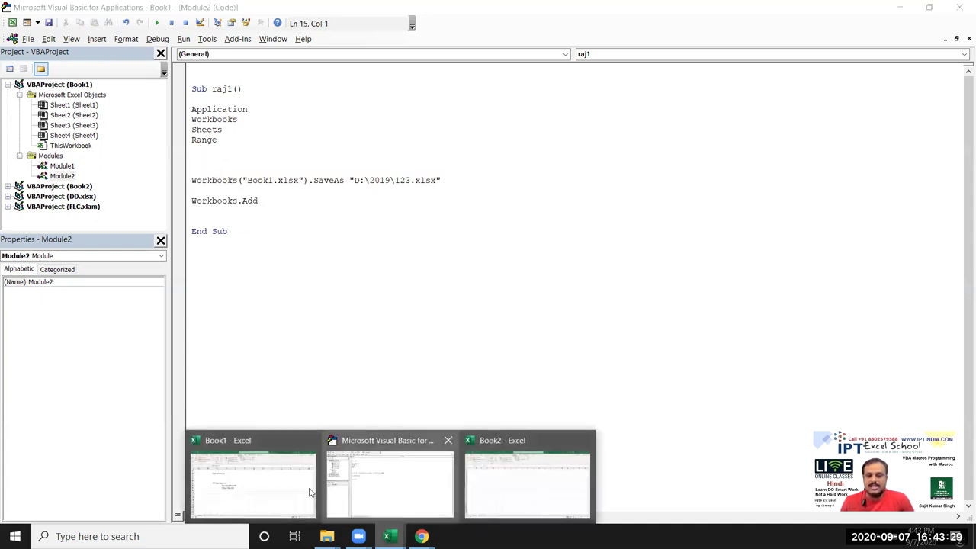
pyautogui.click(288, 488)
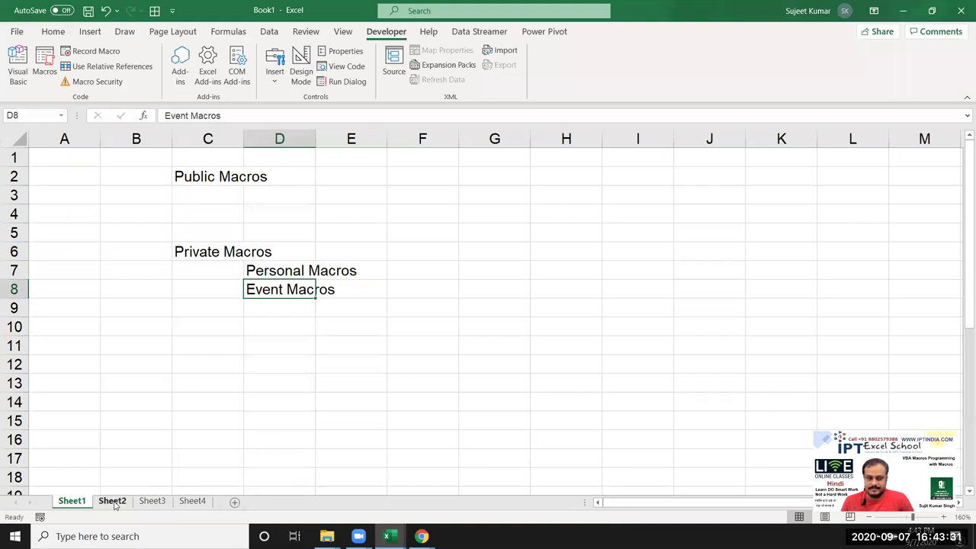
pyautogui.click(114, 501)
pyautogui.click(137, 501)
pyautogui.click(191, 501)
pyautogui.click(164, 501)
pyautogui.click(185, 443)
pyautogui.hotkey('ctrl', 'Up')
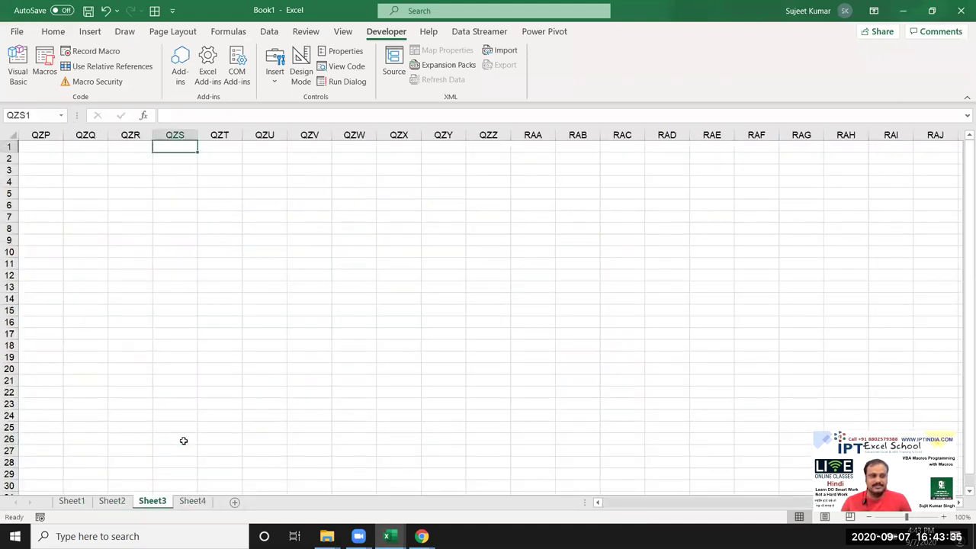
pyautogui.hotkey('ctrl', 'Left')
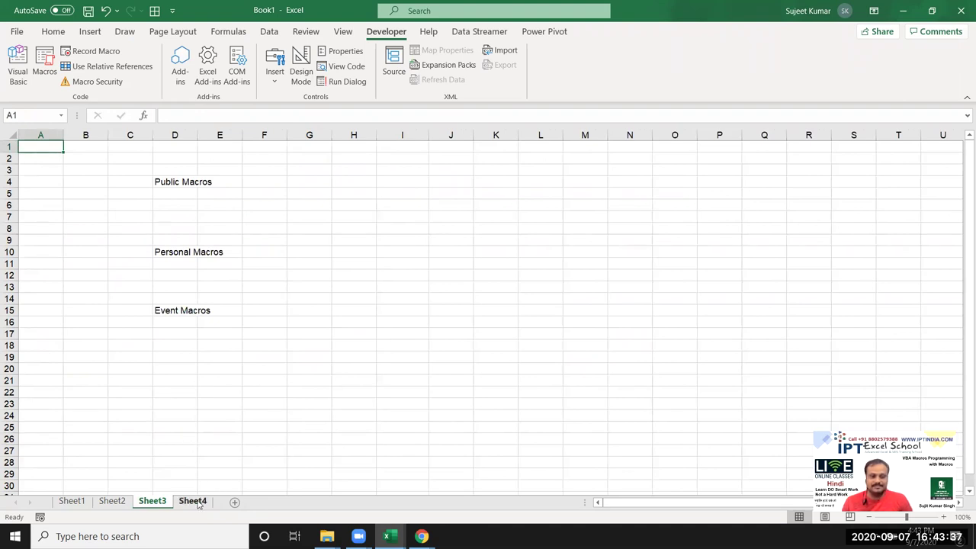
# - Switch between Sheet4 and Sheet1, then add a new sheet after Sheet4
pyautogui.click(198, 504)
pyautogui.click(72, 501)
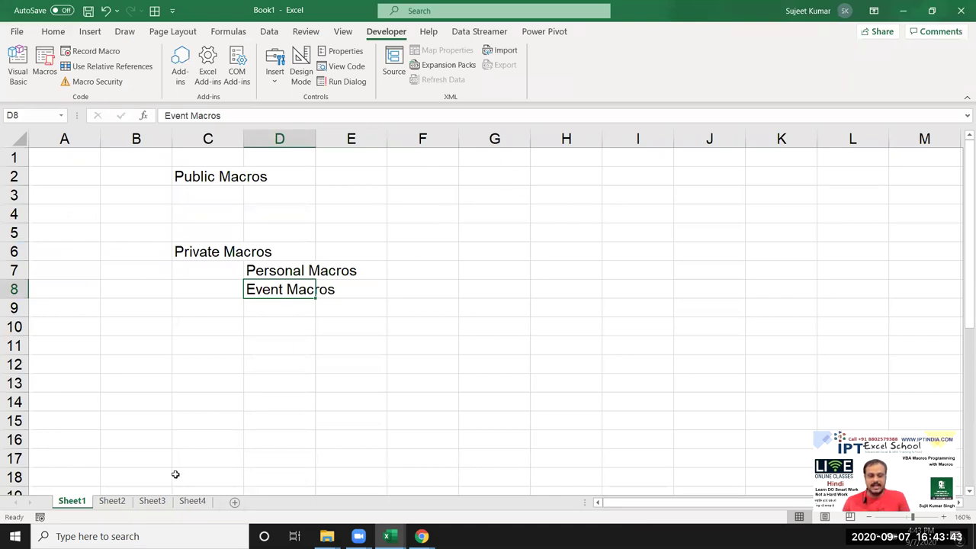
pyautogui.click(203, 506)
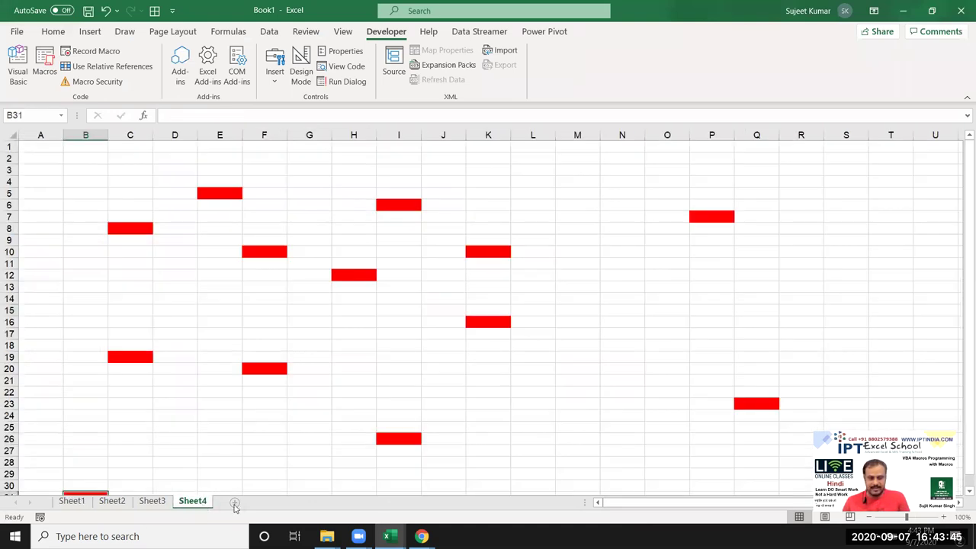
pyautogui.click(235, 502)
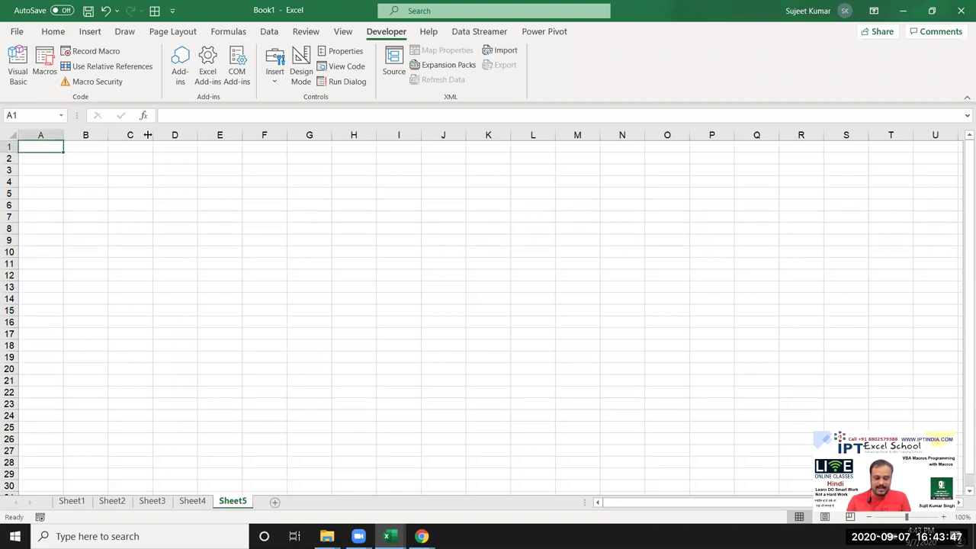
# - Enter the headers Name, Rol and Marks in A1:C1
pyautogui.write('Nae')
pyautogui.press('BackSpace')
pyautogui.press('BackSpace')
pyautogui.write('ame')
pyautogui.press('Tab')
pyautogui.write('Rol')
pyautogui.press('Tab')
pyautogui.press('Tab')
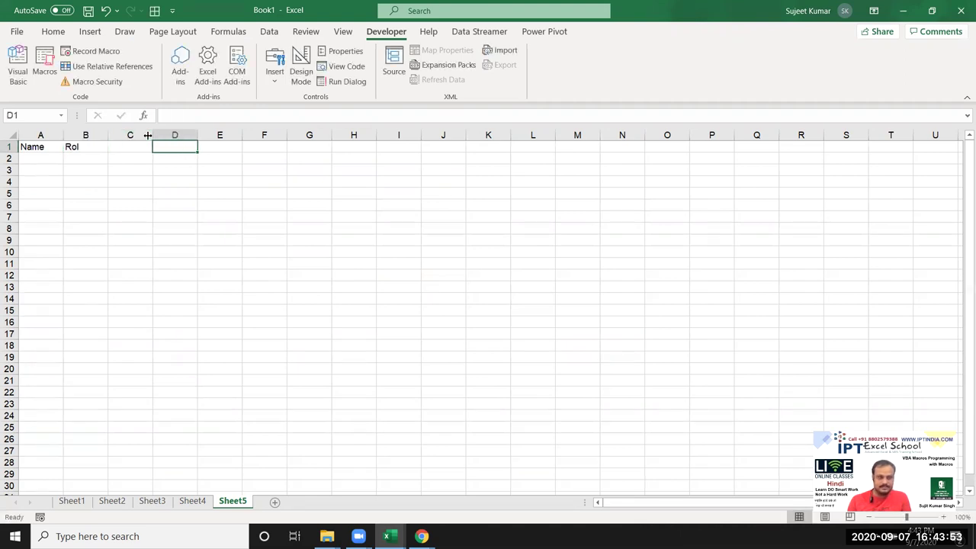
pyautogui.press('Left')
pyautogui.write('Marks')
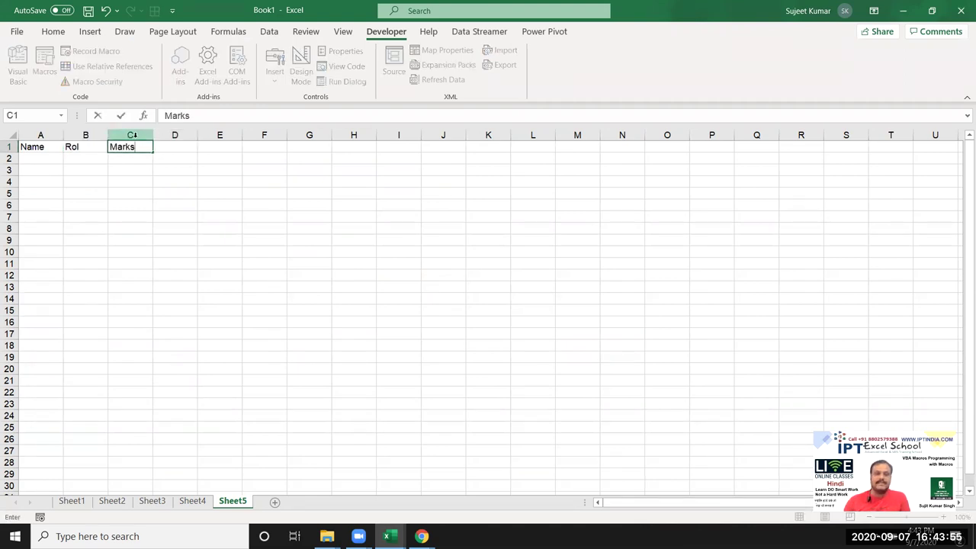
pyautogui.click(321, 195)
# - List Start, select a1, enter name, select b1, enter marks, select c1 in H1:H6
pyautogui.click(346, 149)
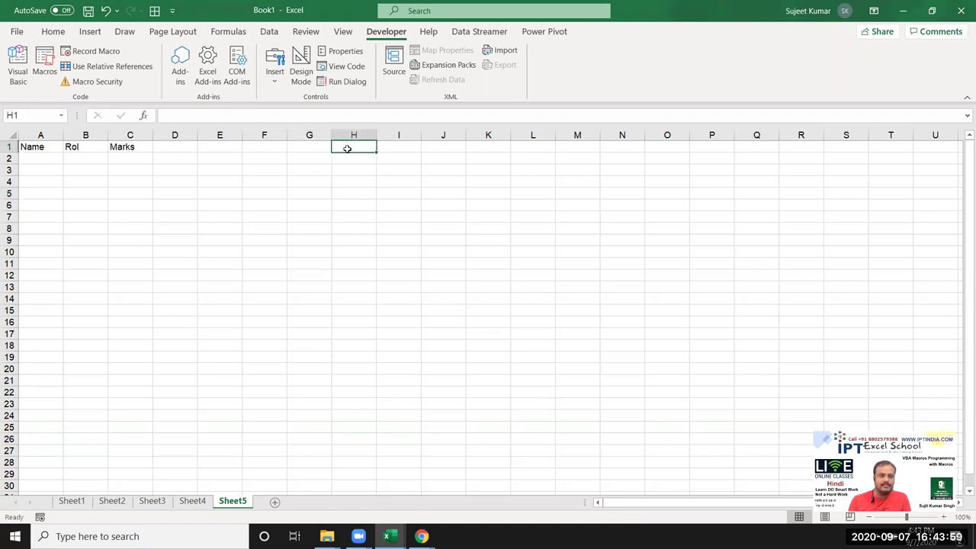
pyautogui.write('Start')
pyautogui.press('Return')
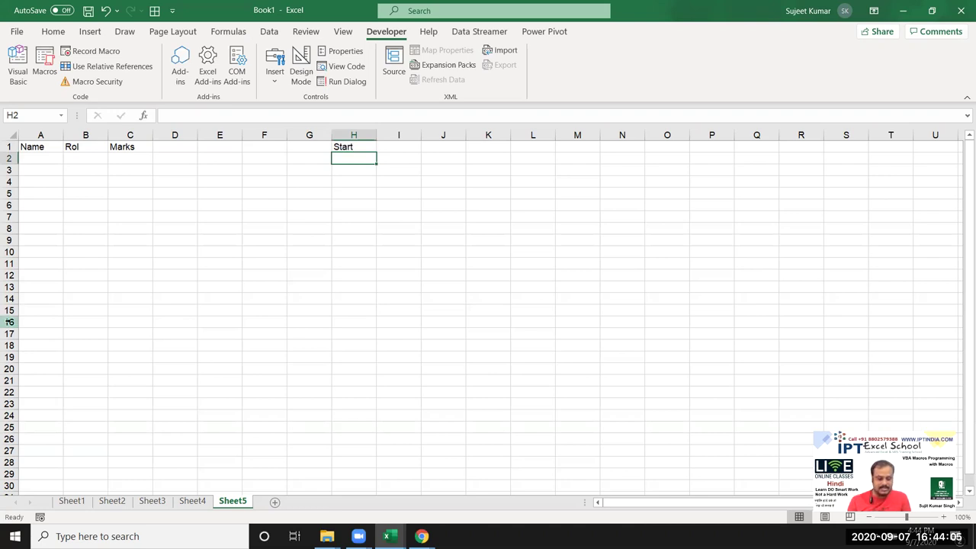
pyautogui.write('select a1')
pyautogui.press('Return')
pyautogui.write('enter name')
pyautogui.press('Return')
pyautogui.write('select b1')
pyautogui.press('Return')
pyautogui.write('enter marks')
pyautogui.press('Return')
pyautogui.write('select c1')
pyautogui.press('Return')
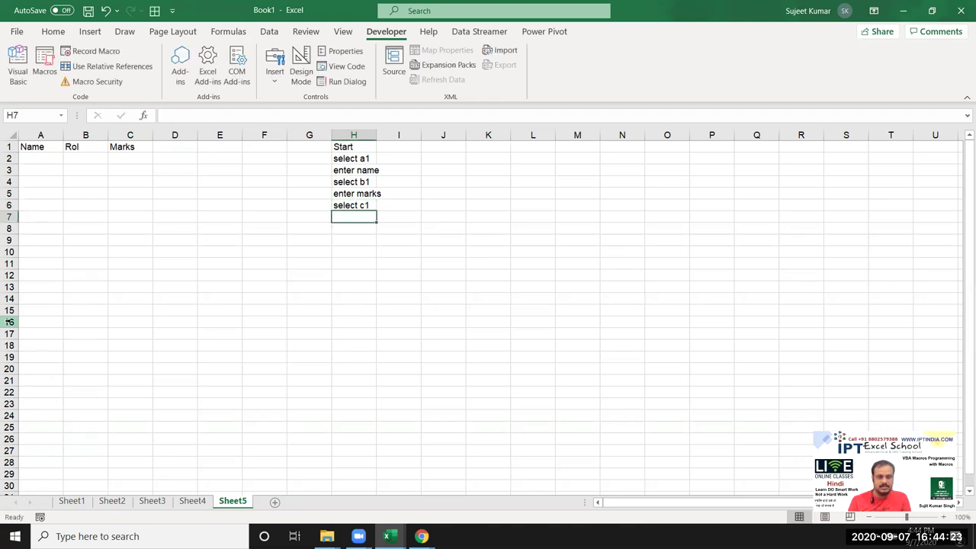
# - Enter 'enter marks' in H7, retype the ending of H5, and put 'end' in H8
pyautogui.write('e')
pyautogui.write('nter r')
pyautogui.write('i')
pyautogui.press('BackSpace')
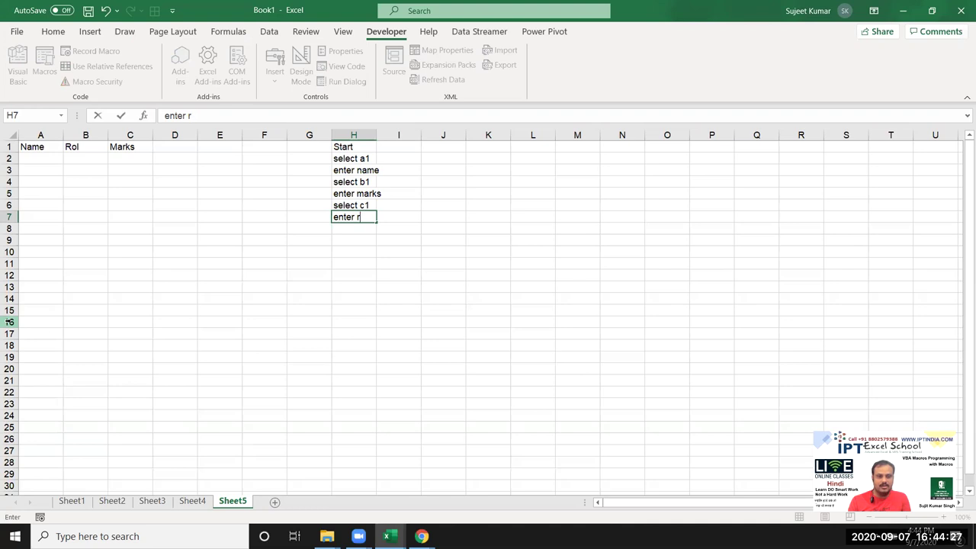
pyautogui.write('o')
pyautogui.press('BackSpace')
pyautogui.press('BackSpace')
pyautogui.write('marks')
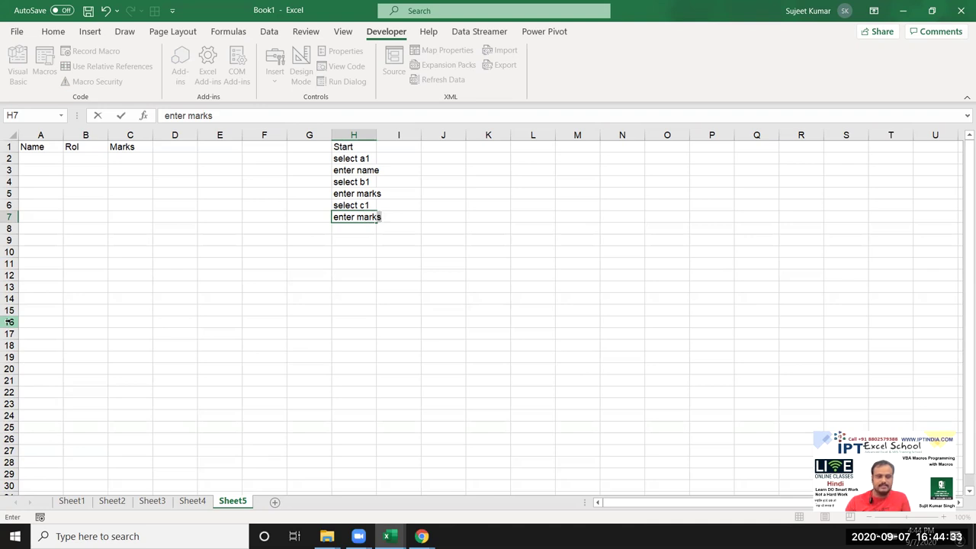
pyautogui.click(327, 288)
pyautogui.click(369, 193)
pyautogui.press('F2')
pyautogui.press('BackSpace')
pyautogui.press('BackSpace')
pyautogui.press('BackSpace')
pyautogui.press('BackSpace')
pyautogui.press('BackSpace')
pyautogui.write('marks')
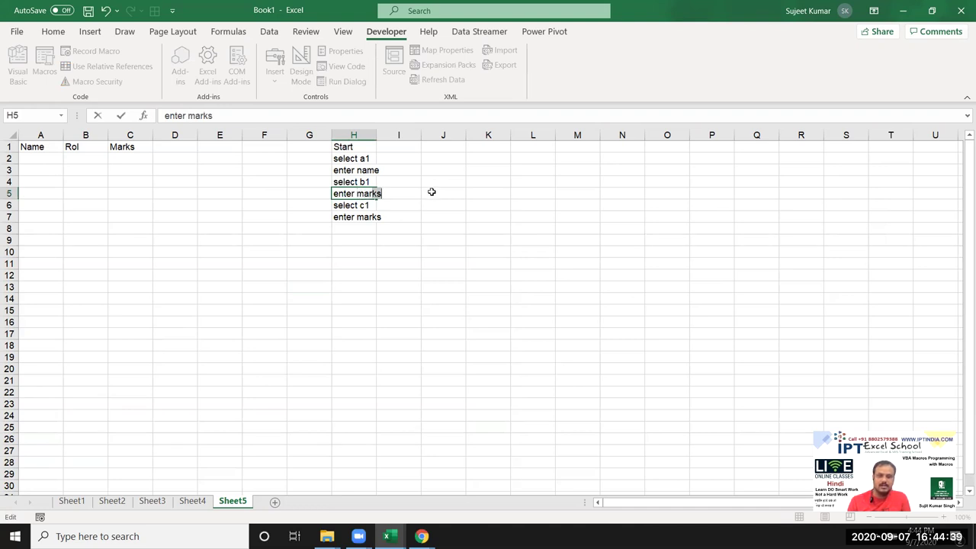
pyautogui.press('Return')
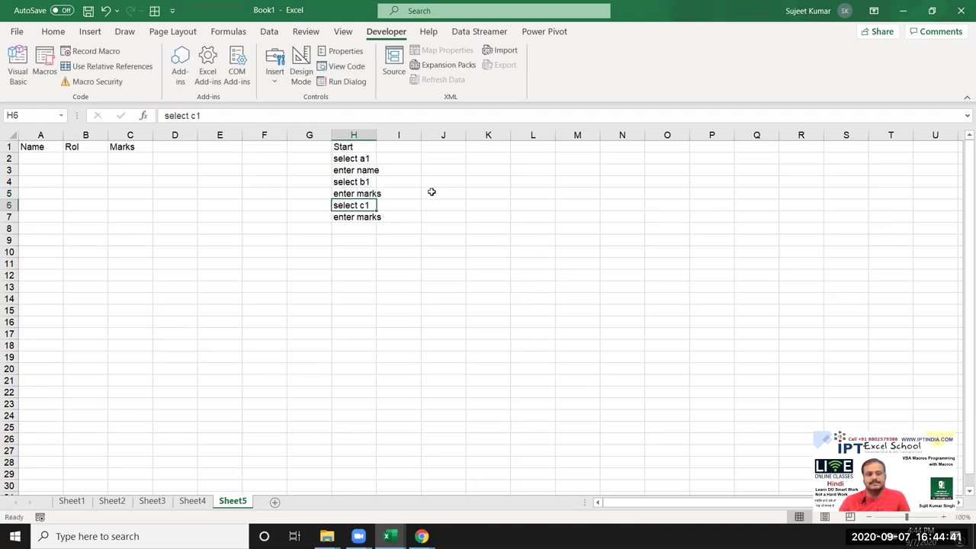
pyautogui.press('Down')
pyautogui.press('Down')
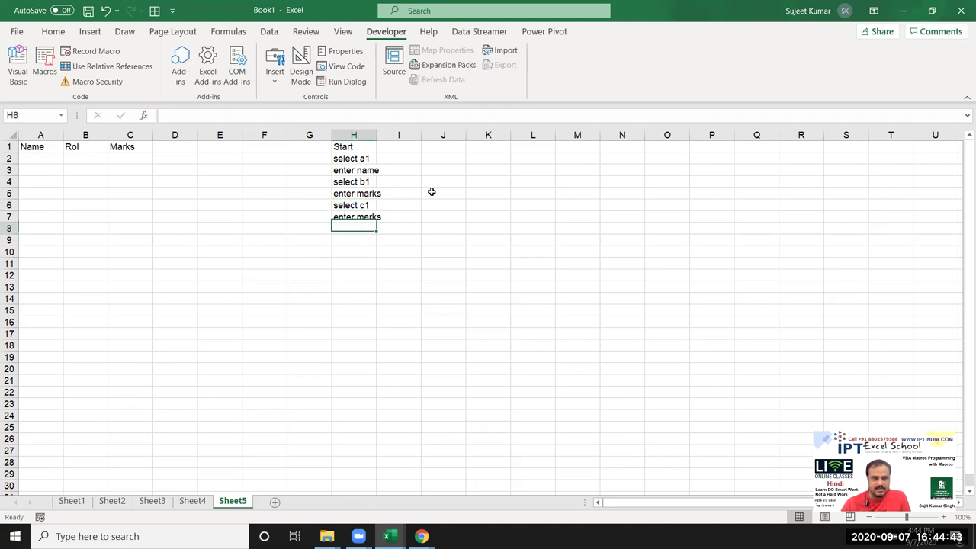
pyautogui.write('end')
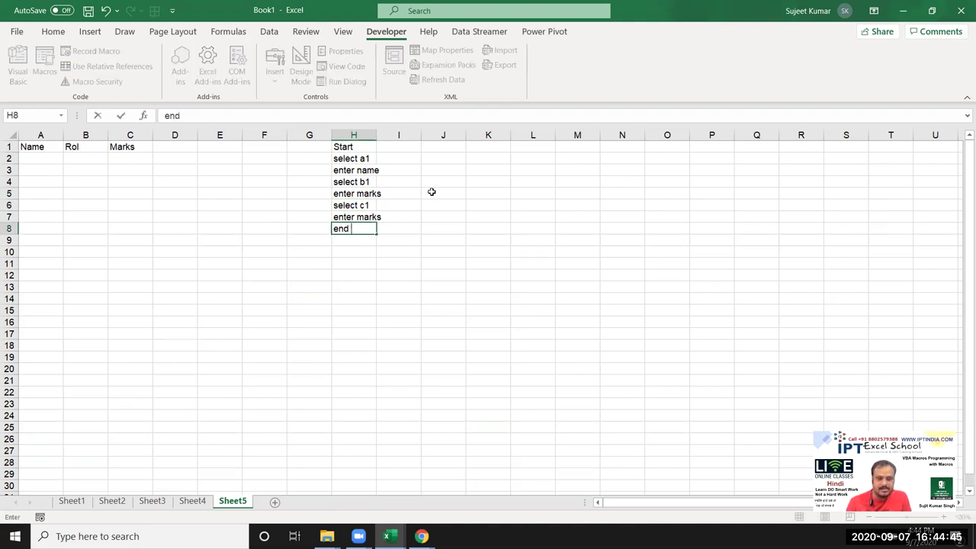
pyautogui.press('Return')
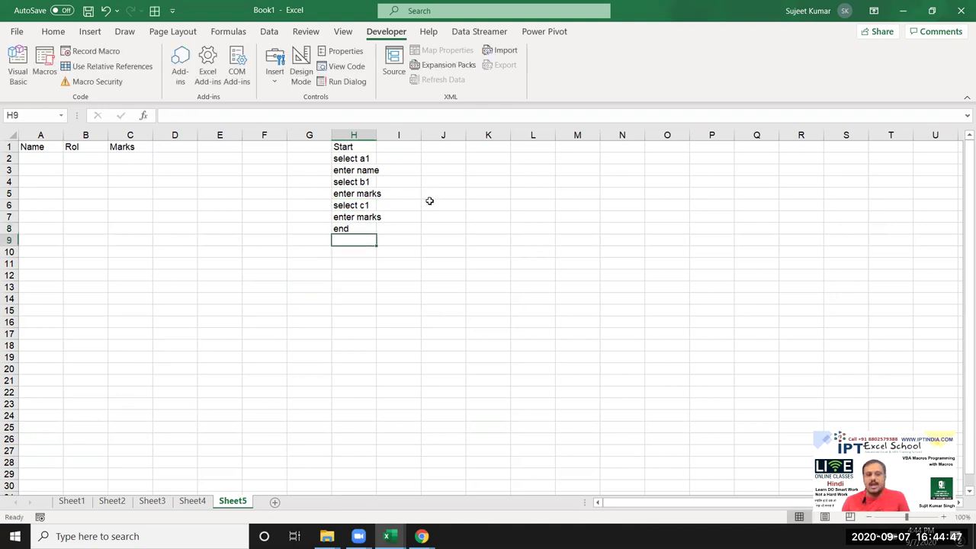
pyautogui.moveTo(377, 135); pyautogui.dragTo(384, 135)
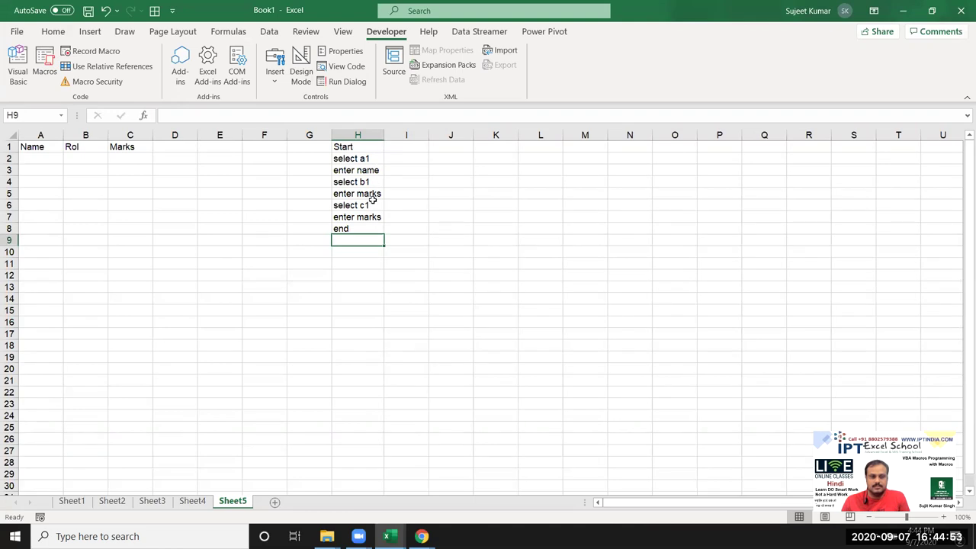
pyautogui.doubleClick(370, 195)
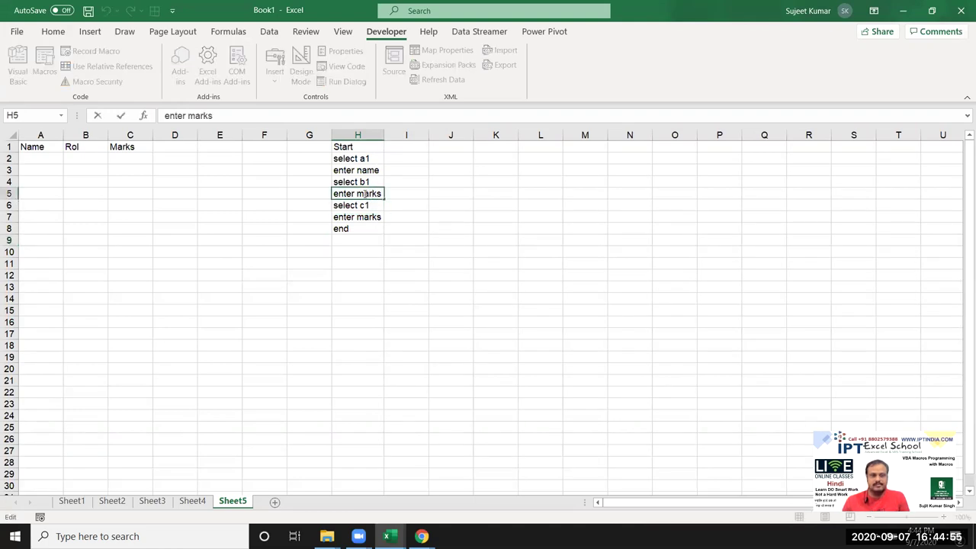
pyautogui.doubleClick(368, 194)
pyautogui.write('roll')
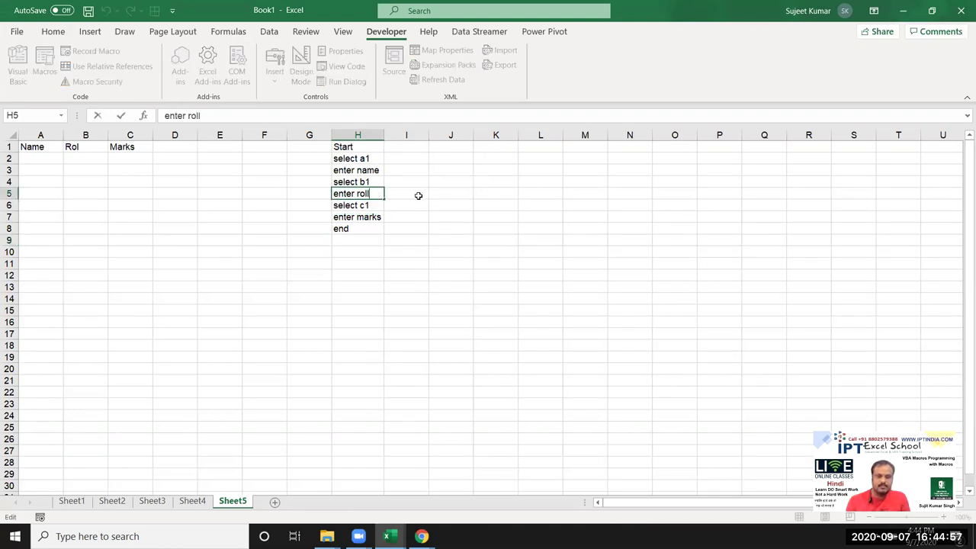
pyautogui.press('Return')
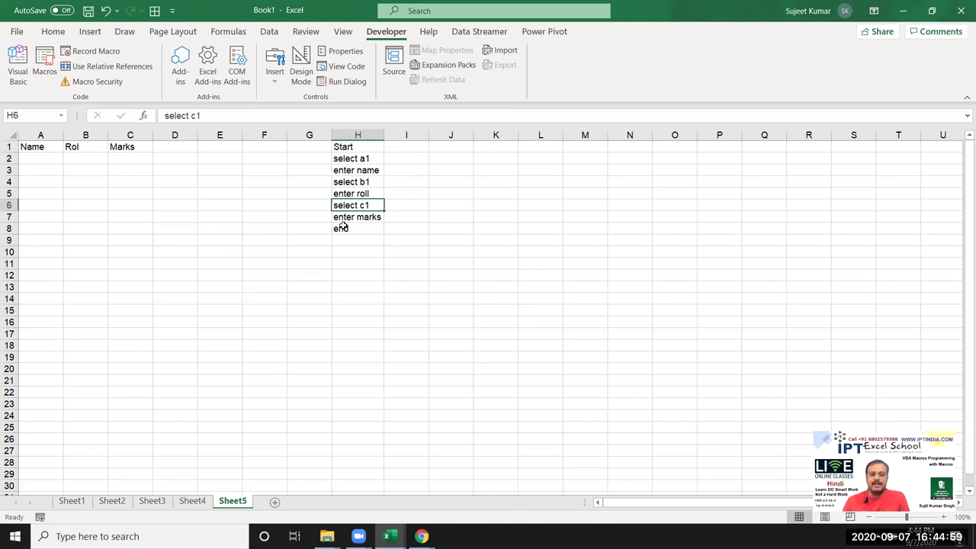
pyautogui.moveTo(344, 227); pyautogui.dragTo(343, 147)
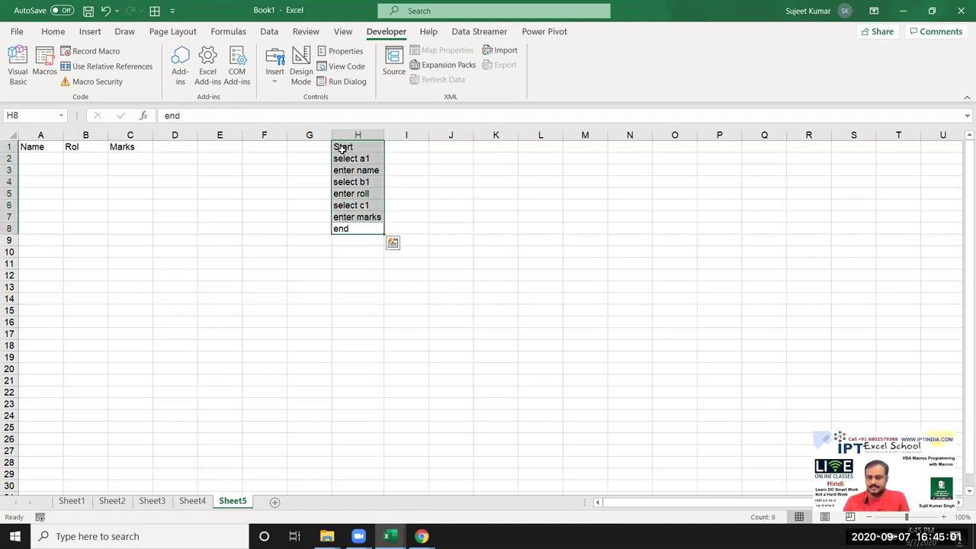
pyautogui.rightClick(343, 147)
pyautogui.press('Escape')
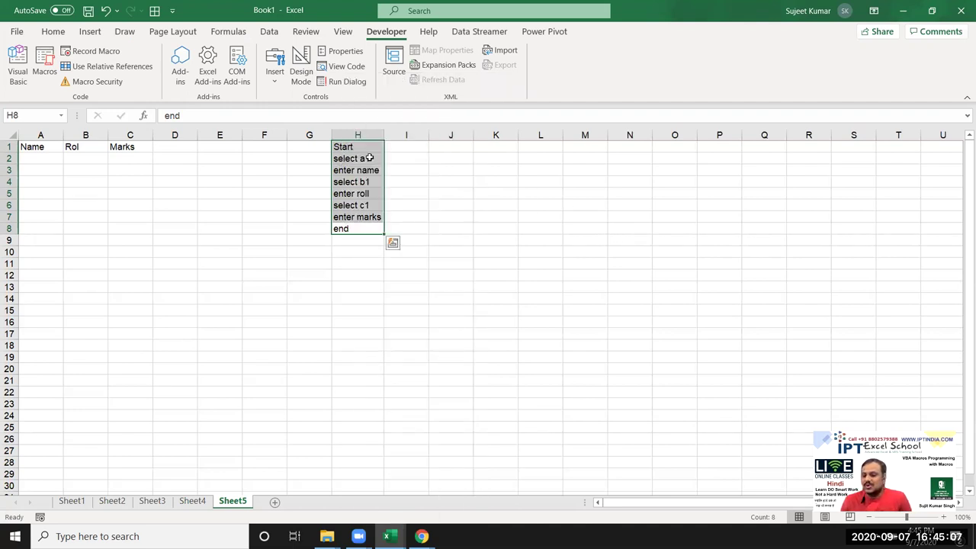
pyautogui.moveTo(34, 148); pyautogui.dragTo(103, 152)
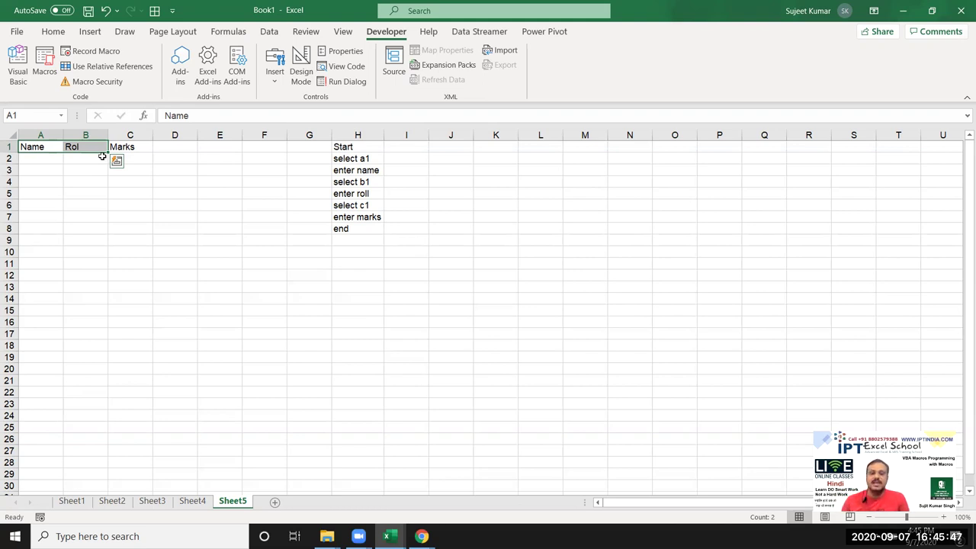
pyautogui.click(357, 172)
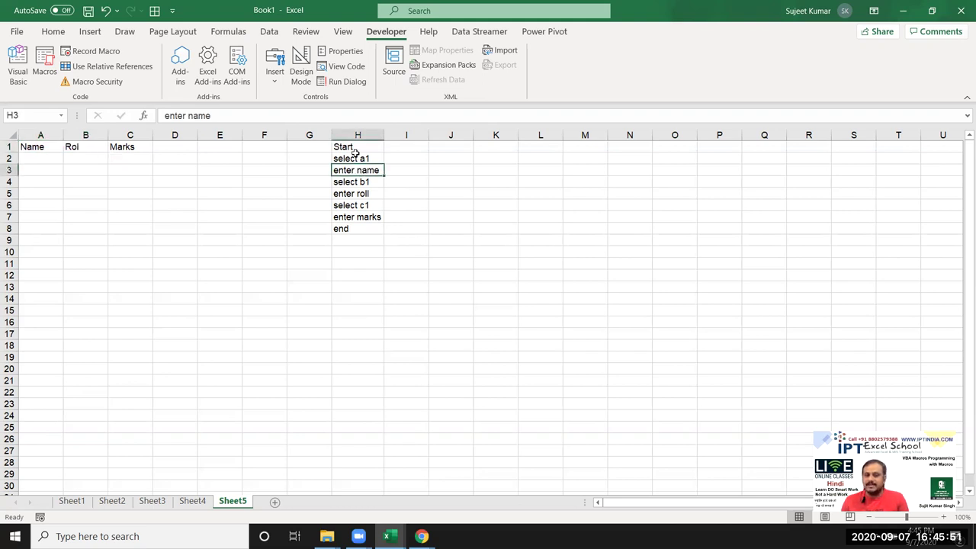
pyautogui.click(353, 157)
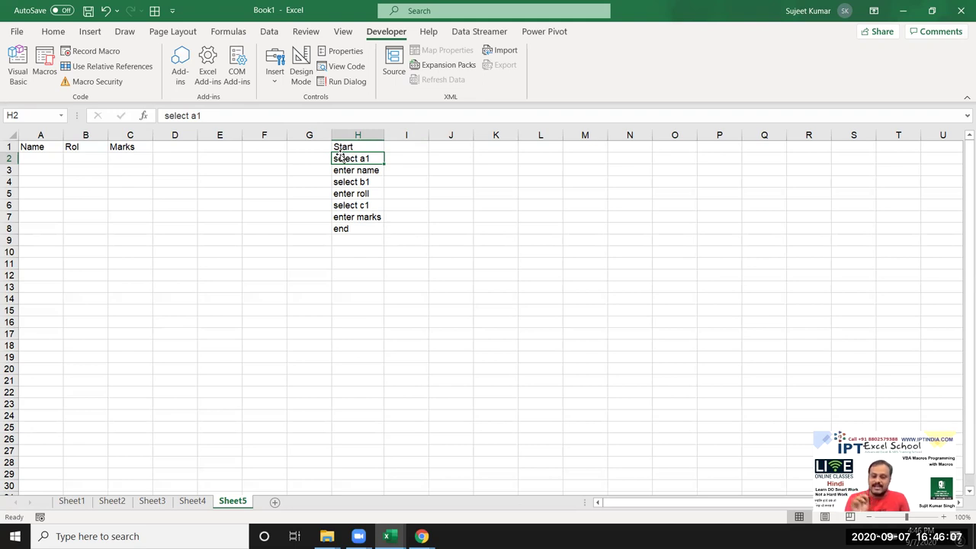
# - Enter the stages Analysis, Algorithm and Code in J1:J3
pyautogui.press('Right')
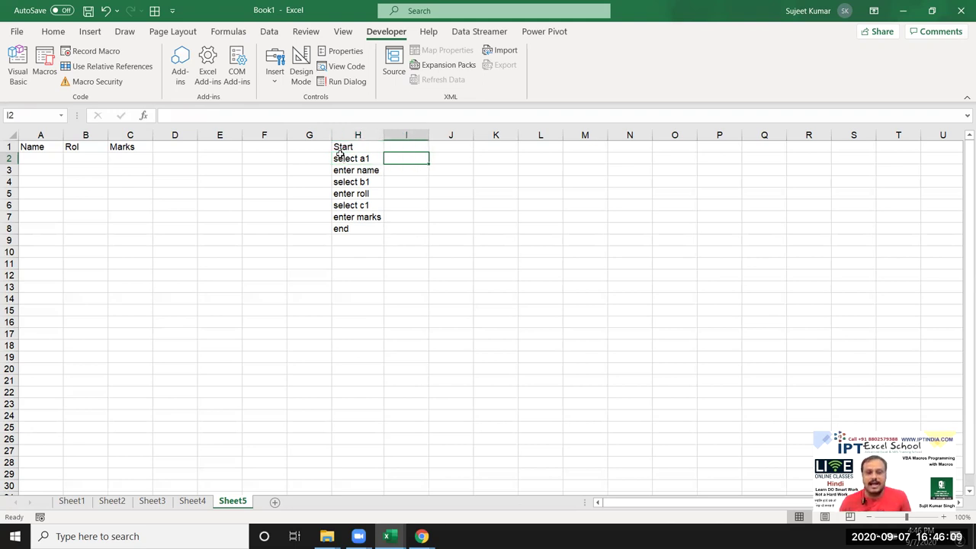
pyautogui.press('Right')
pyautogui.press('Up')
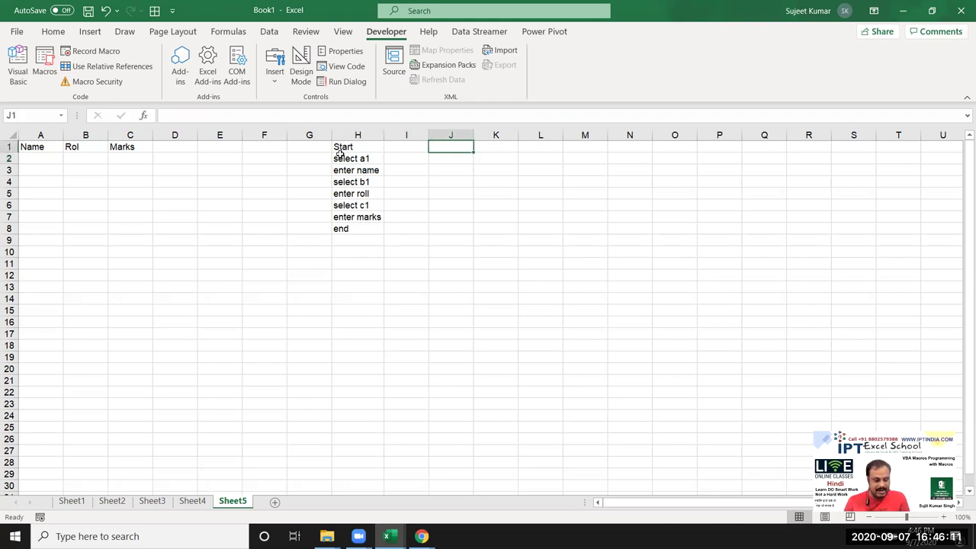
pyautogui.write('Anal')
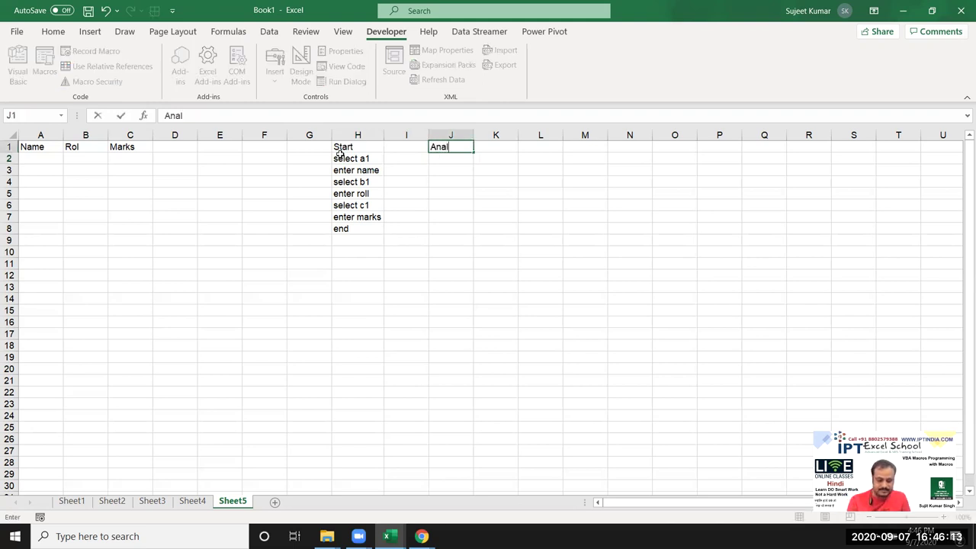
pyautogui.write('ysis')
pyautogui.press('Return')
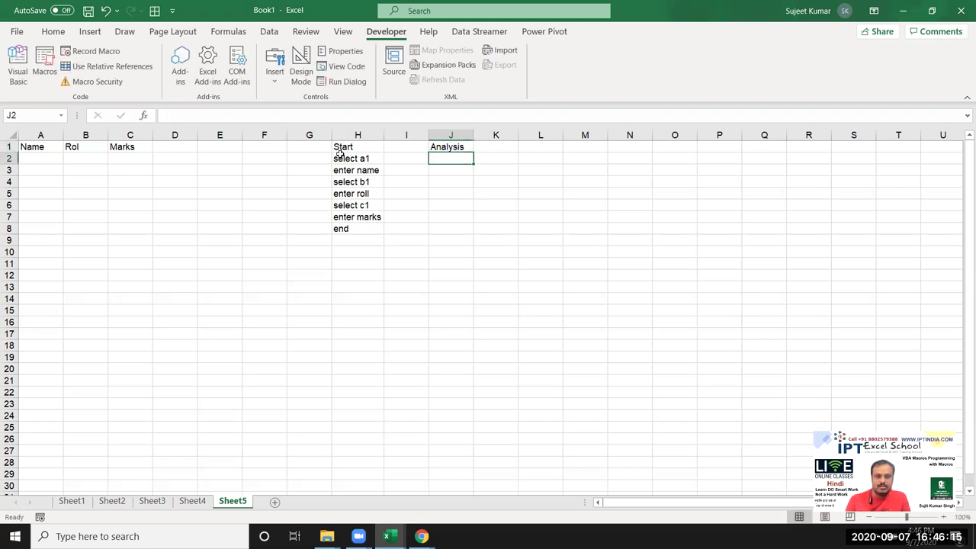
pyautogui.write('Algorithm')
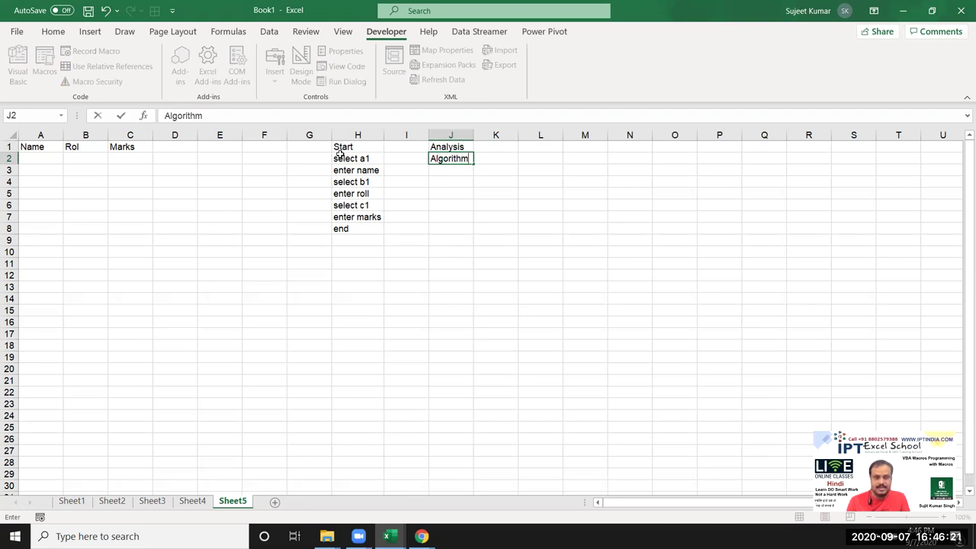
pyautogui.press('Return')
pyautogui.write('Code')
pyautogui.press('Return')
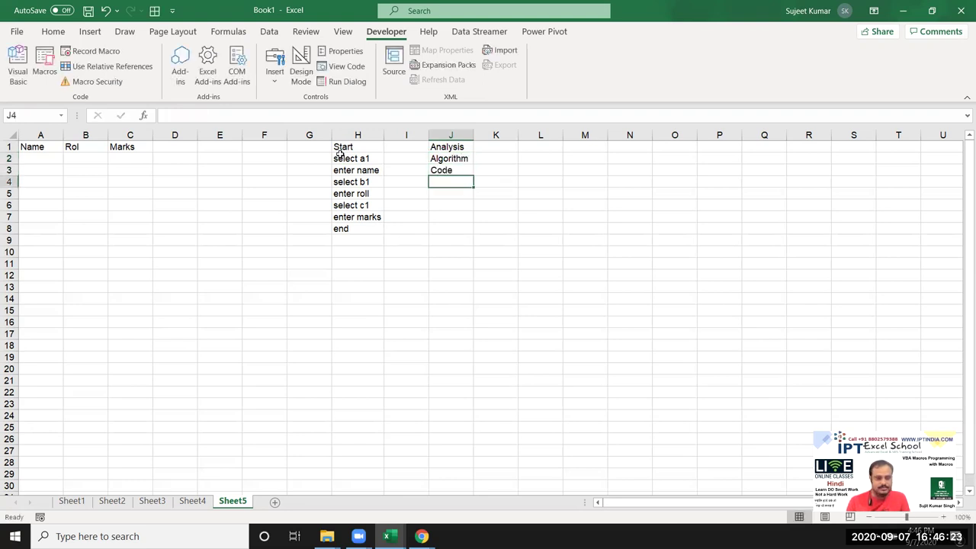
# - Enter Test in J4 with Recode in K4 and Retest in L4, then Apply in J5
pyautogui.write('Test')
pyautogui.press('Tab')
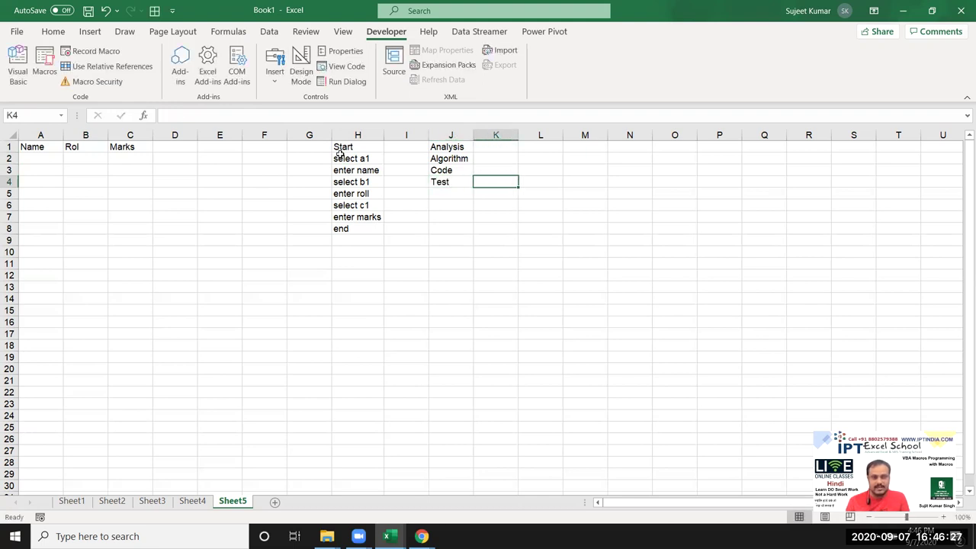
pyautogui.write('Recode')
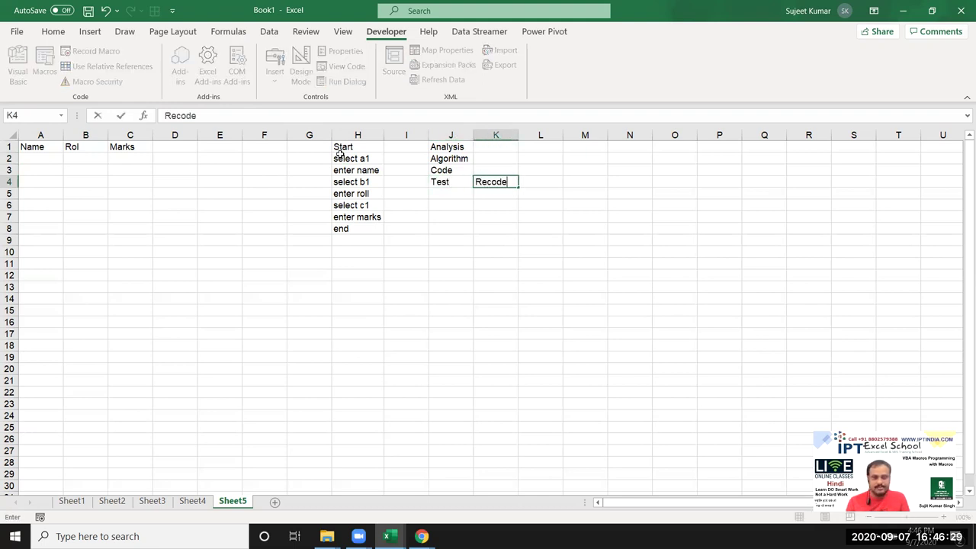
pyautogui.press('Tab')
pyautogui.write('T')
pyautogui.press('BackSpace')
pyautogui.write('Retes')
pyautogui.press('BackSpace')
pyautogui.press('BackSpace')
pyautogui.write('est')
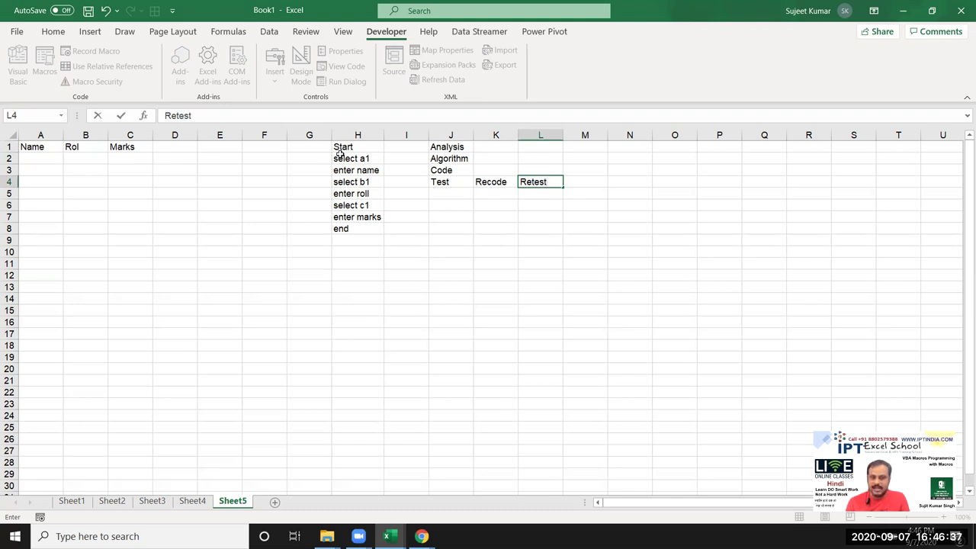
pyautogui.press('Return')
pyautogui.write('Apply')
pyautogui.press('Up')
pyautogui.press('Up')
pyautogui.press('Up')
pyautogui.press('Up')
pyautogui.press('Down')
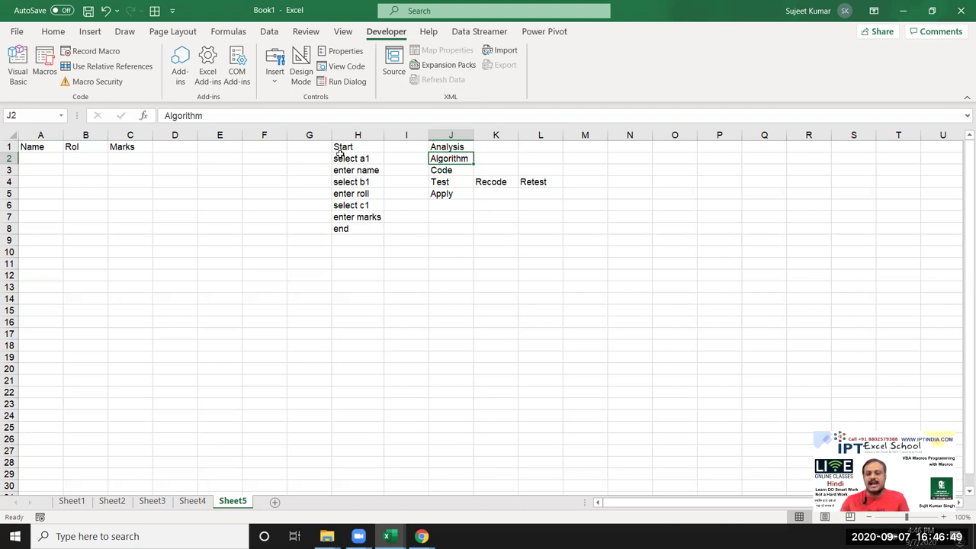
pyautogui.press('Up')
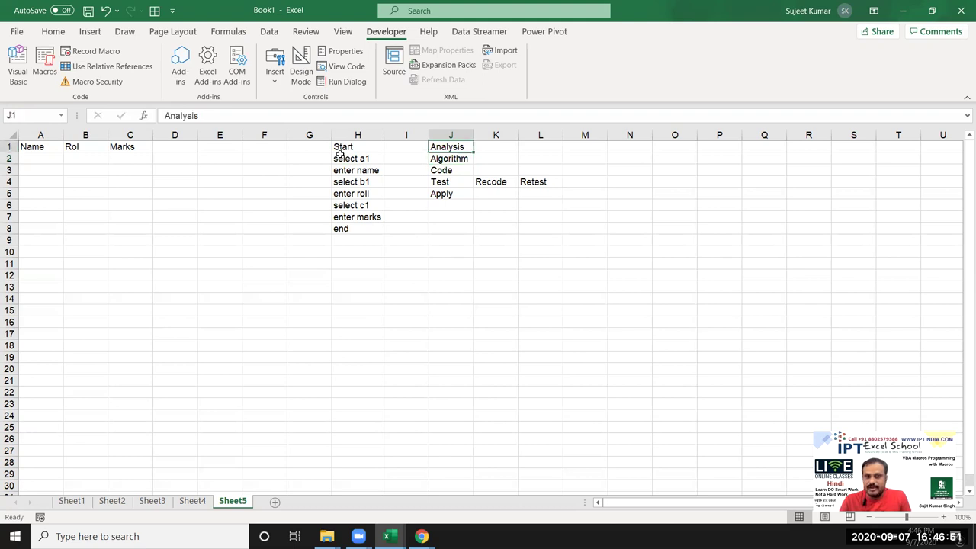
pyautogui.press('Down')
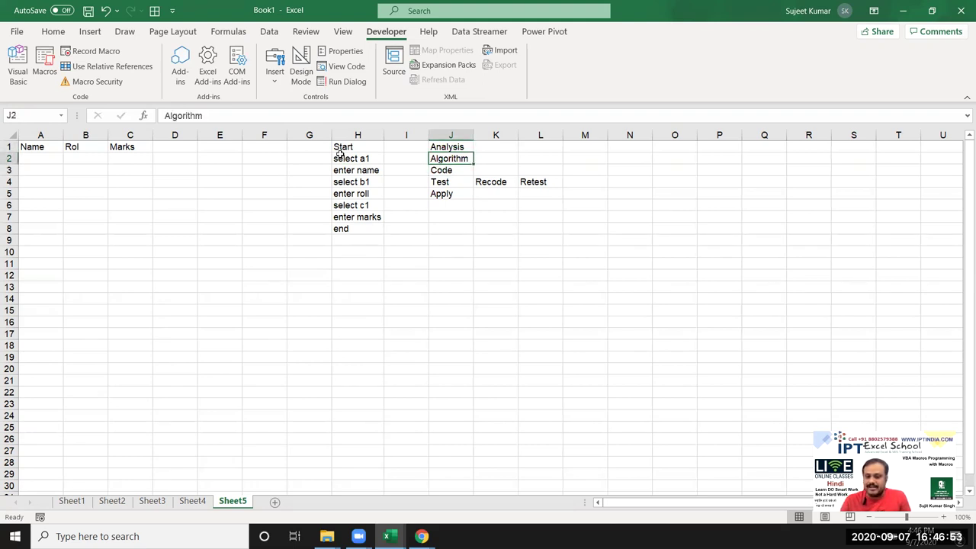
pyautogui.press('Down')
pyautogui.press('Down')
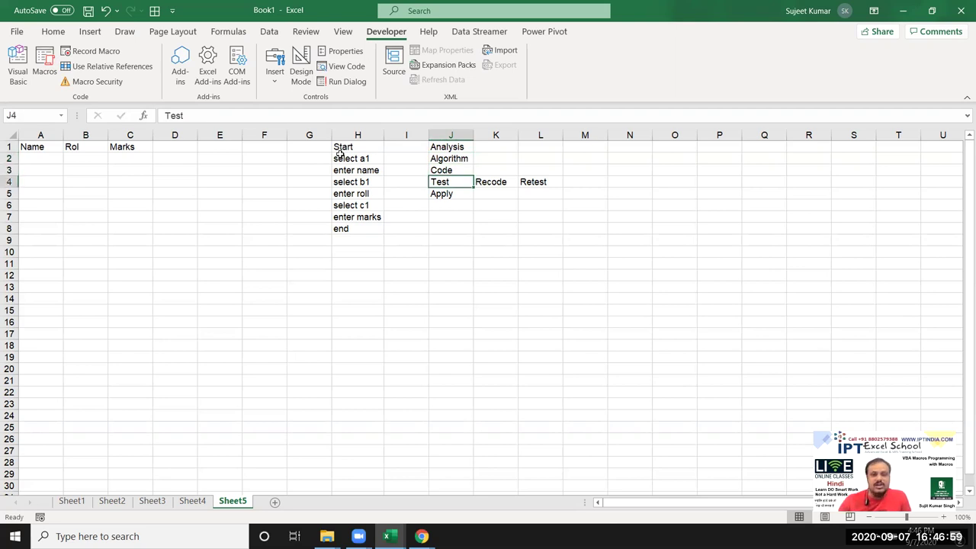
pyautogui.press('Right')
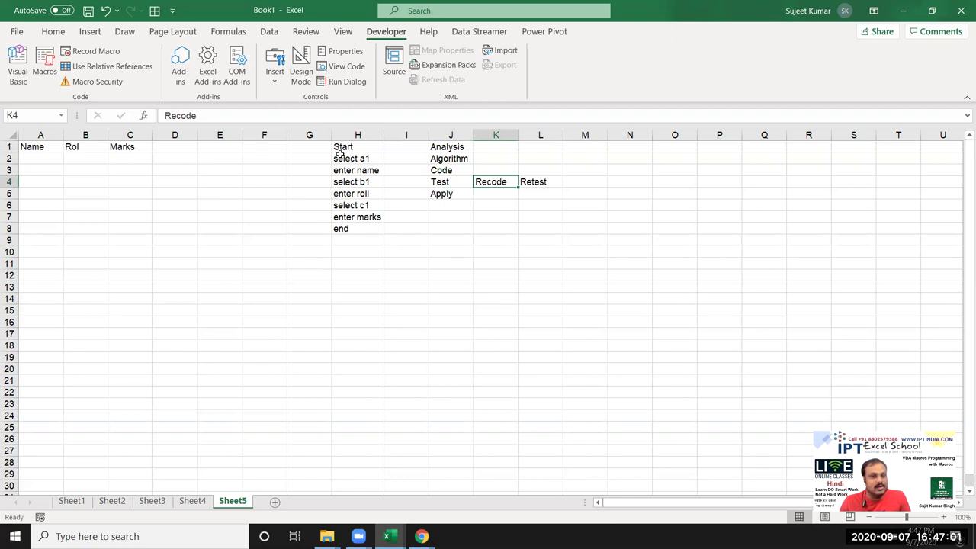
pyautogui.press('Right')
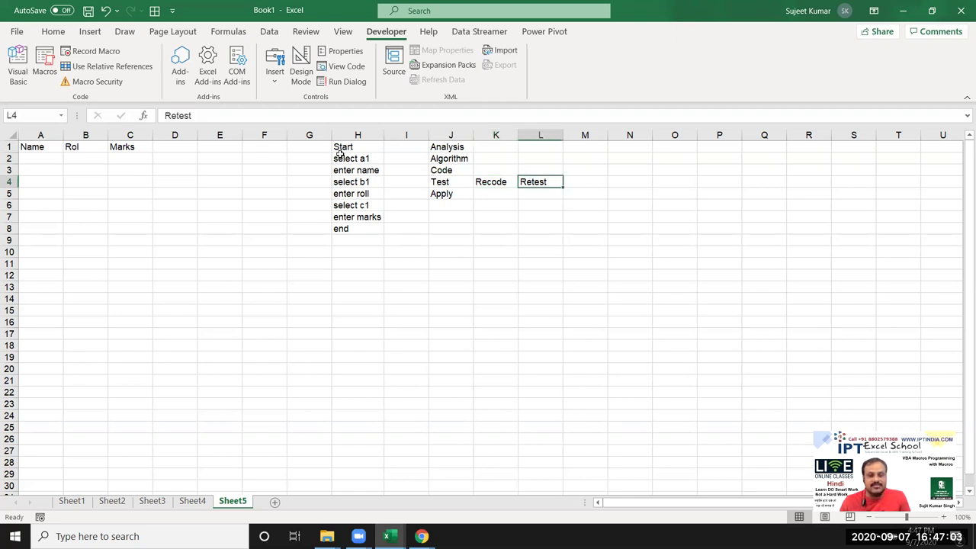
pyautogui.press('Left')
pyautogui.press('Left')
pyautogui.press('Down')
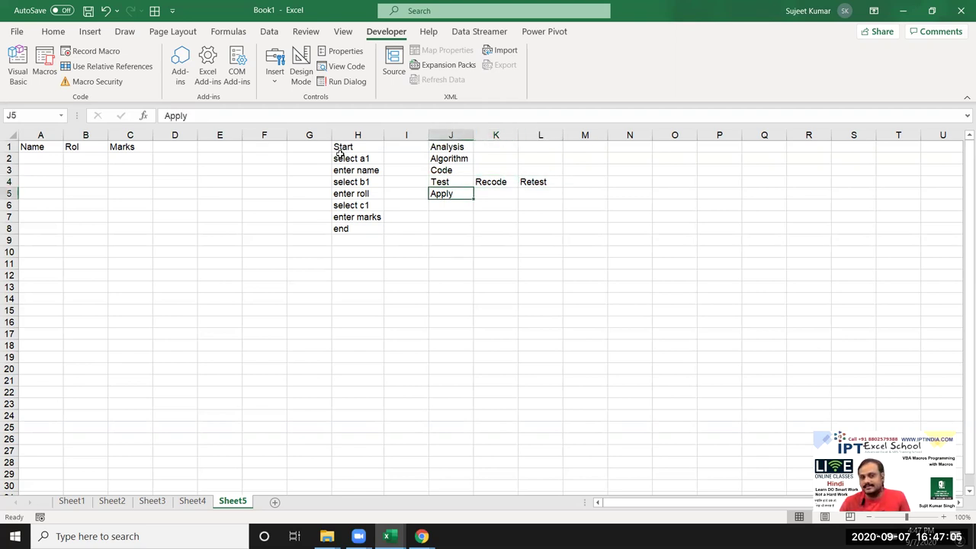
pyautogui.press('Up')
pyautogui.press('Up')
pyautogui.press('Up')
pyautogui.press('Up')
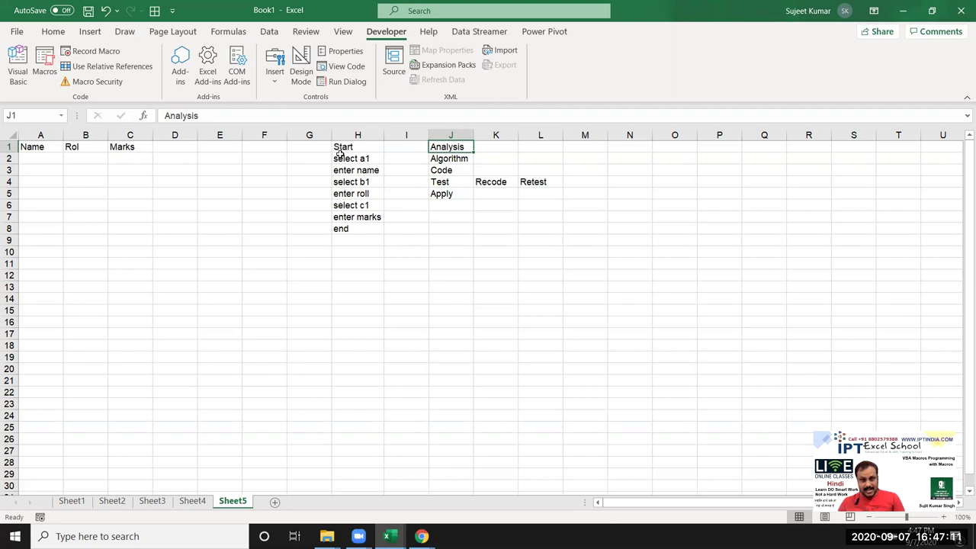
pyautogui.press('Down')
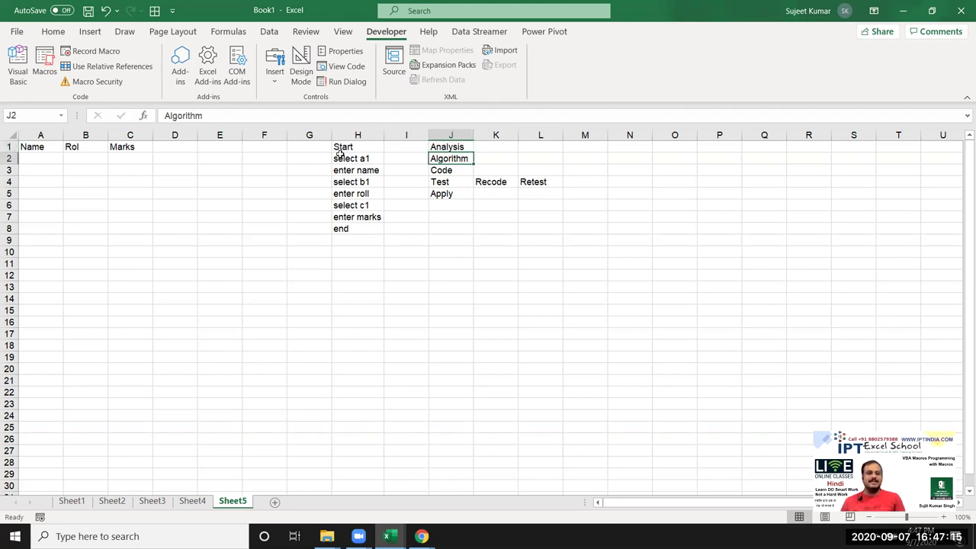
pyautogui.press('Down')
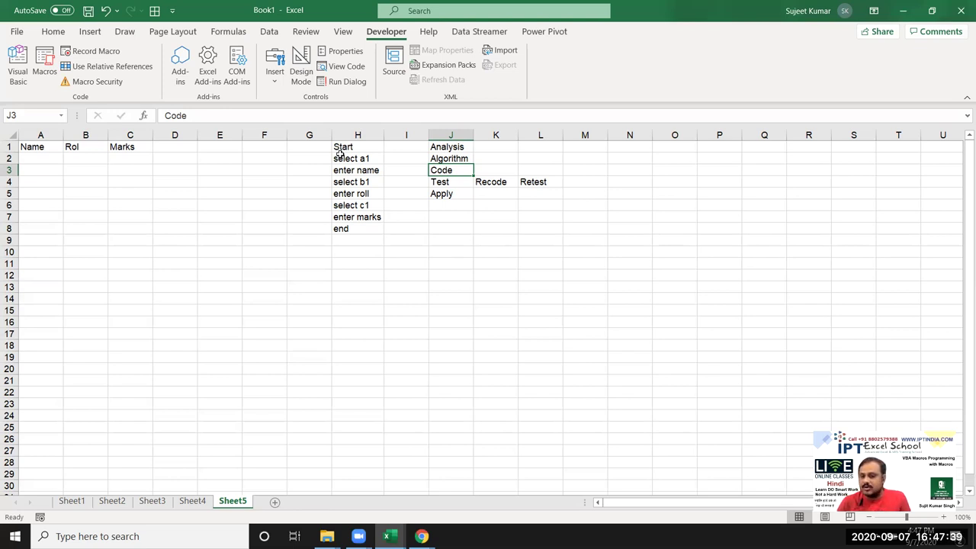
pyautogui.moveTo(340, 154); pyautogui.dragTo(396, 156)
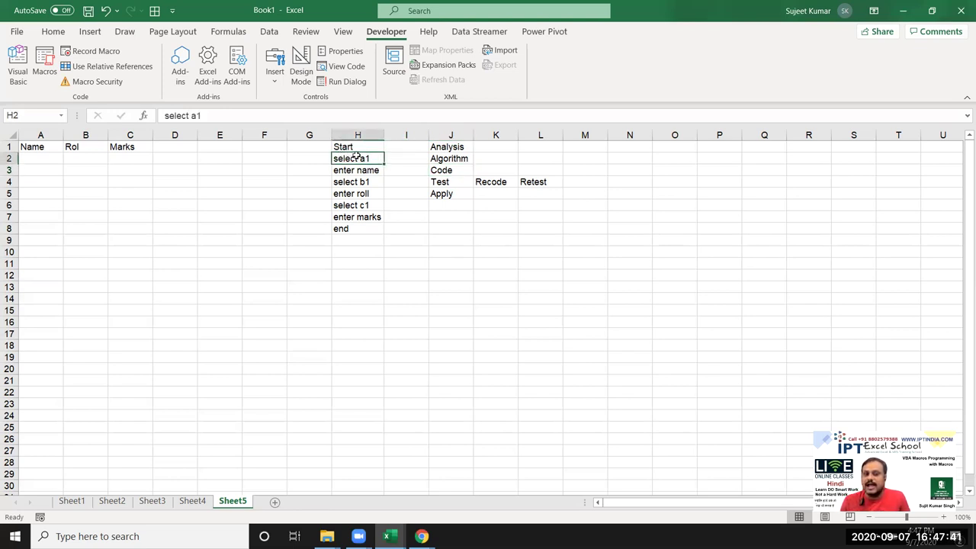